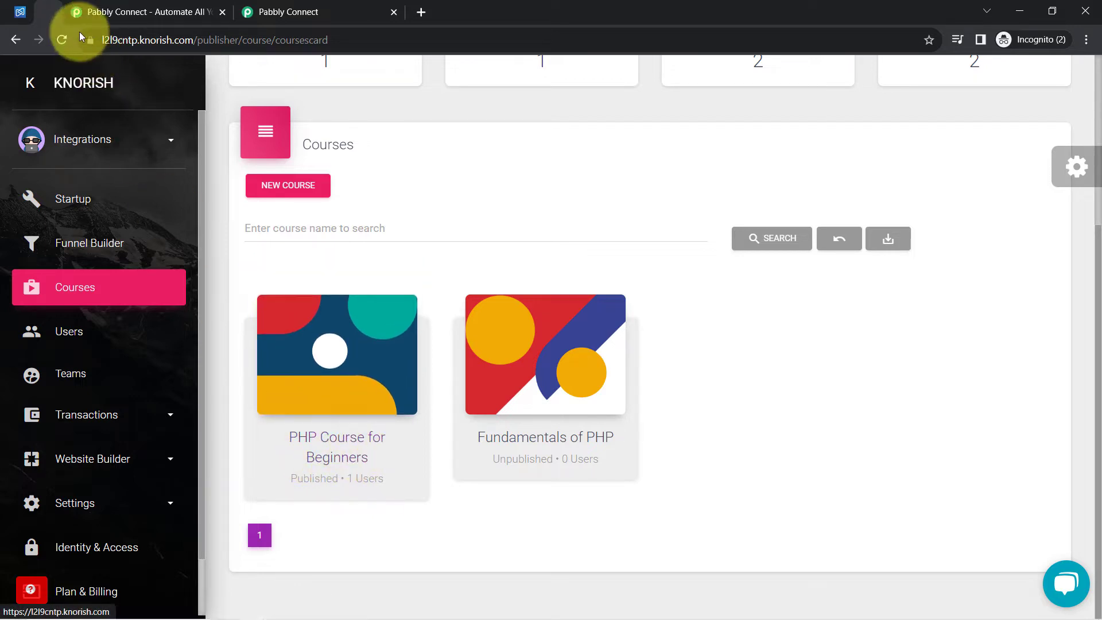
Compare the product list in Digistore24 with the course list in Knorish.
{"action": "left_click", "coordinate": [21, 12]}
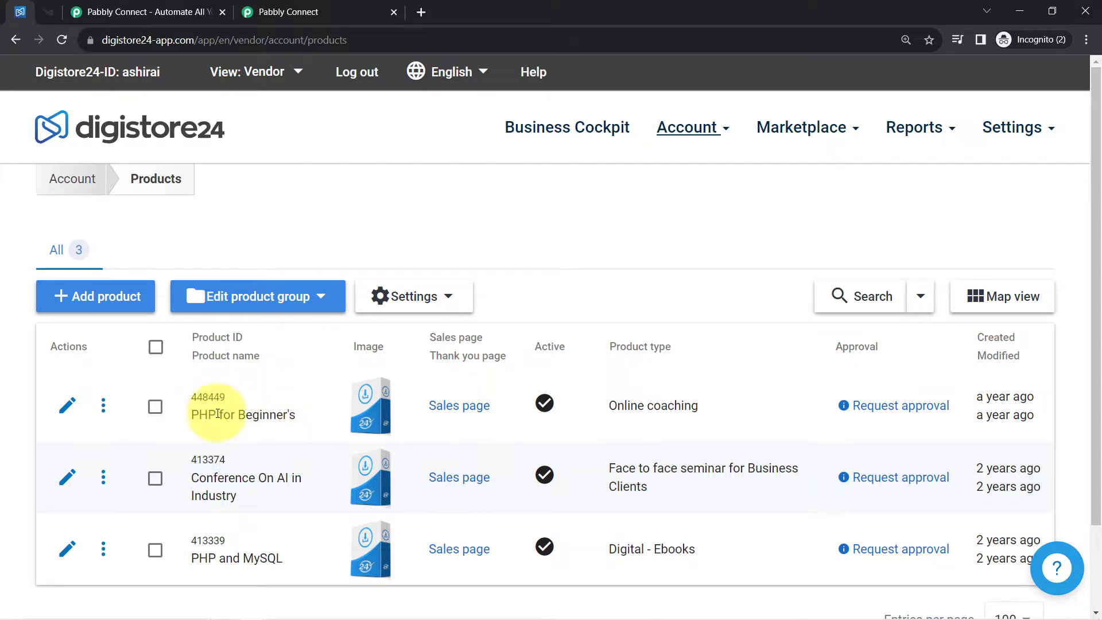
{"action": "left_click", "coordinate": [43, 19]}
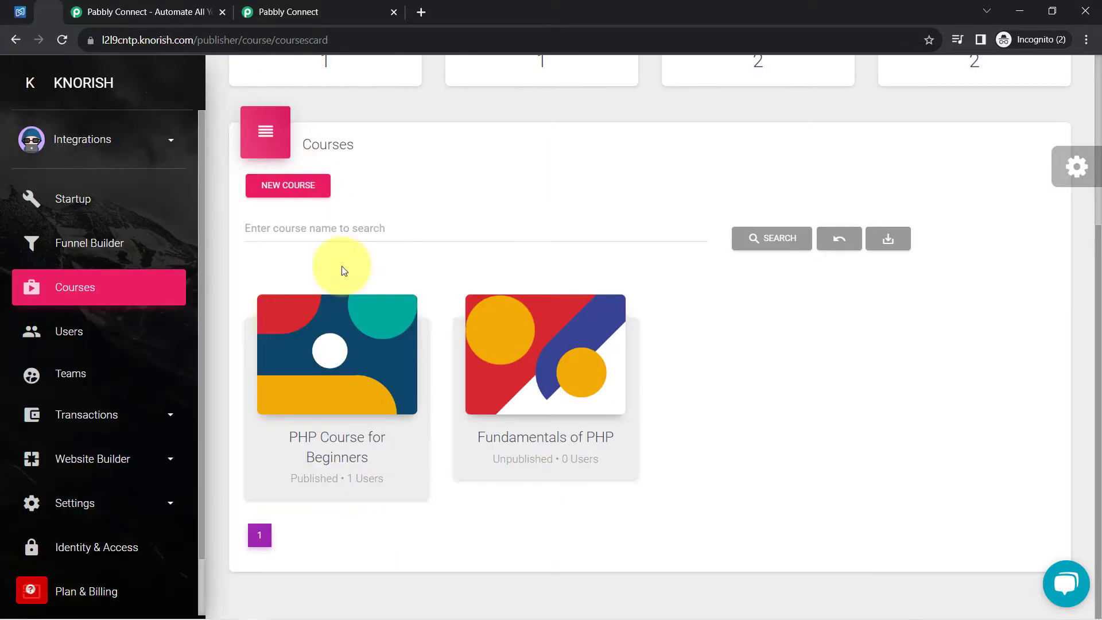
{"action": "mouse_move", "coordinate": [315, 399]}
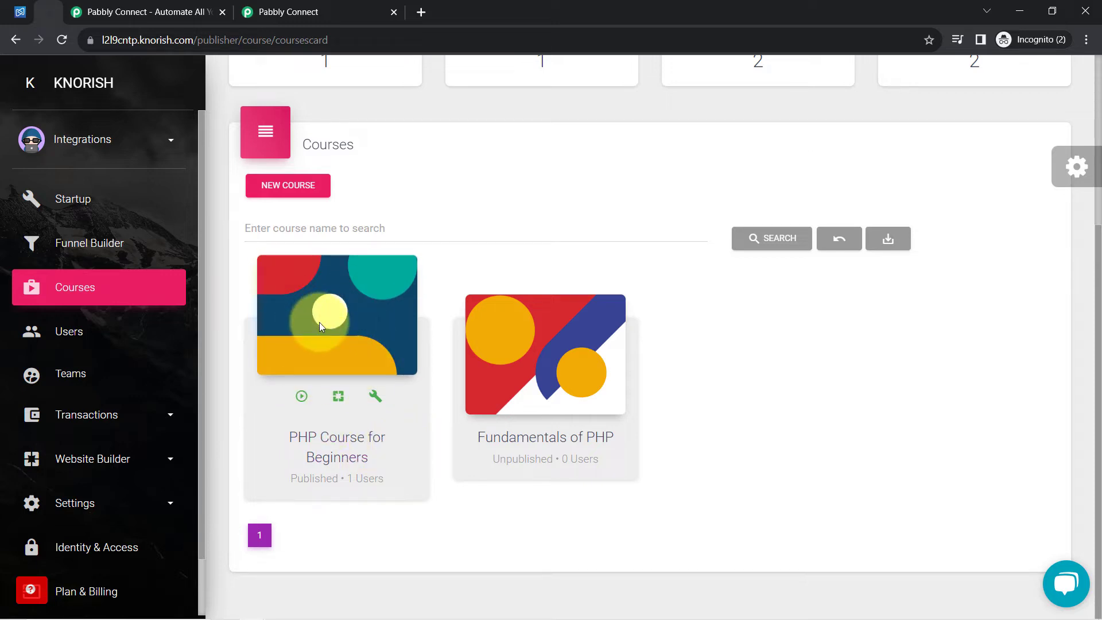
{"action": "left_click", "coordinate": [13, 9]}
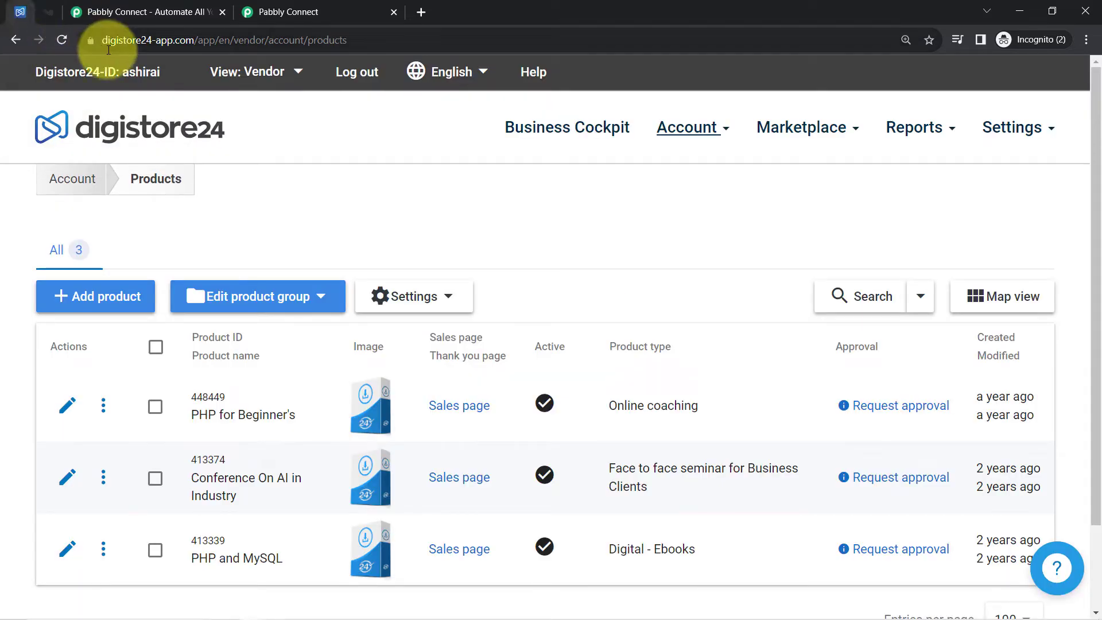
{"action": "left_click", "coordinate": [49, 19]}
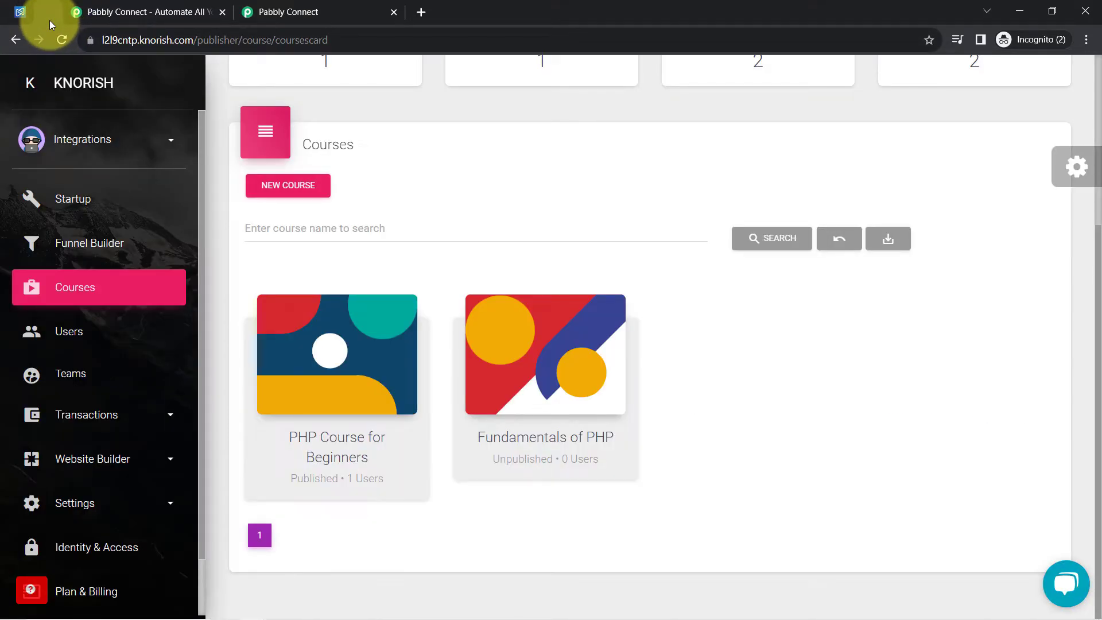
Switch to Pabbly Connect and look over its landing page and dashboard, dismissing the chat window and the lifetime offer popup.
{"action": "left_click", "coordinate": [89, 8]}
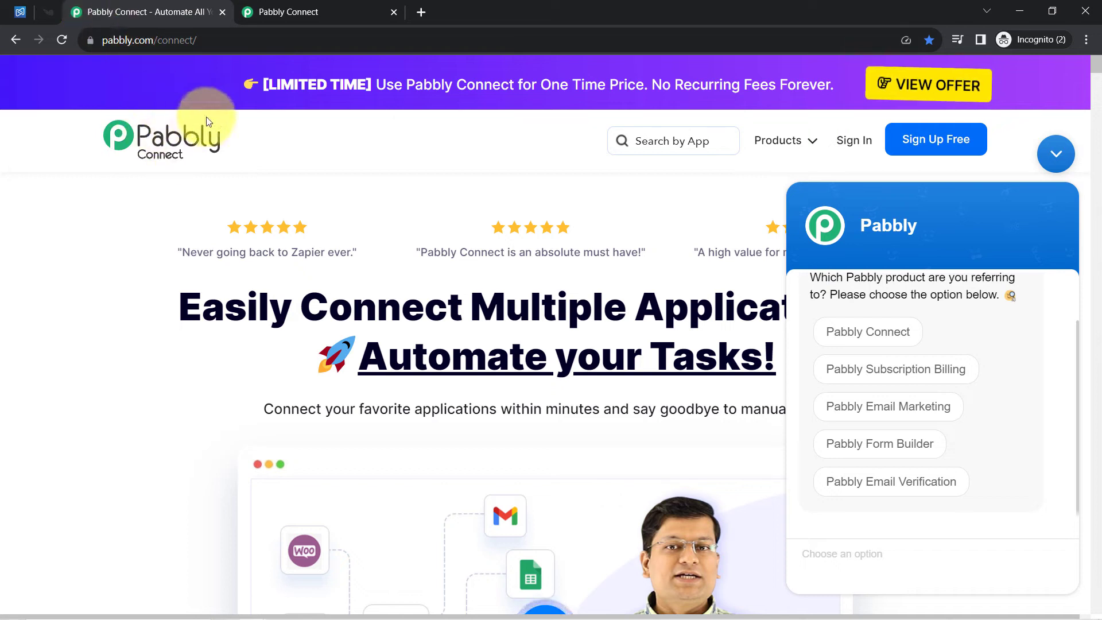
{"action": "left_click", "coordinate": [1063, 154]}
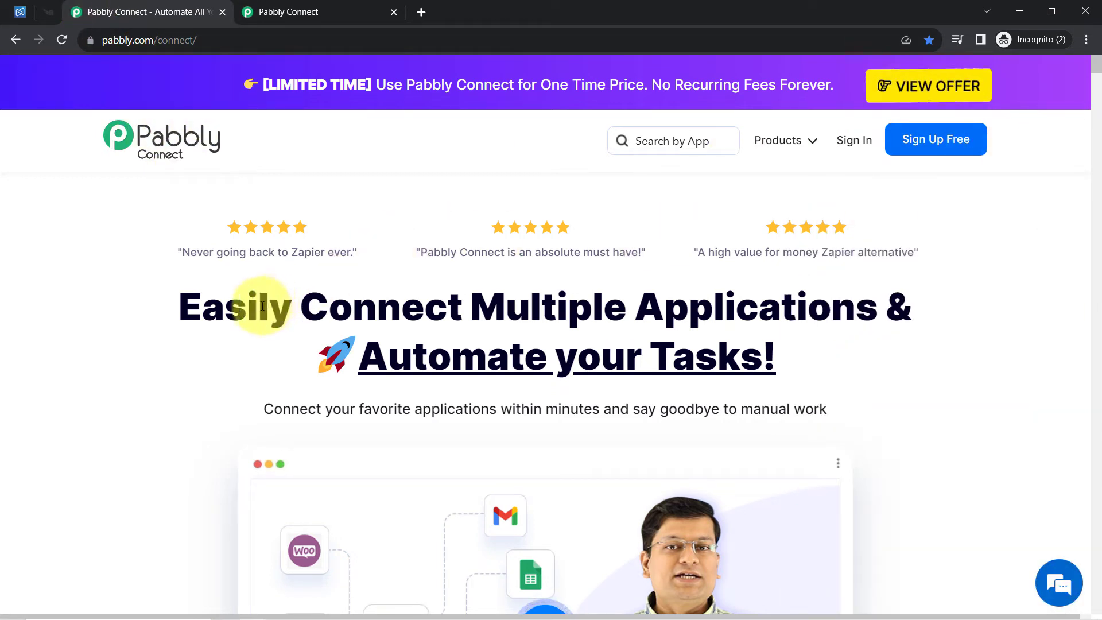
{"action": "left_click_drag", "start_coordinate": [258, 307], "coordinate": [811, 394]}
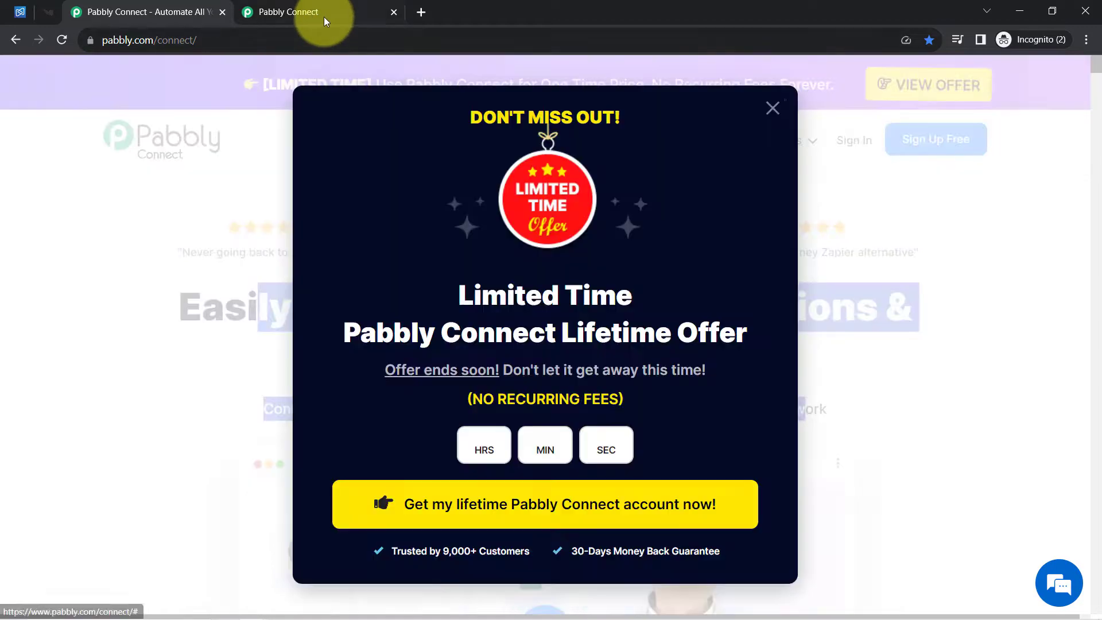
{"action": "left_click", "coordinate": [324, 16]}
{"action": "mouse_move", "coordinate": [278, 270]}
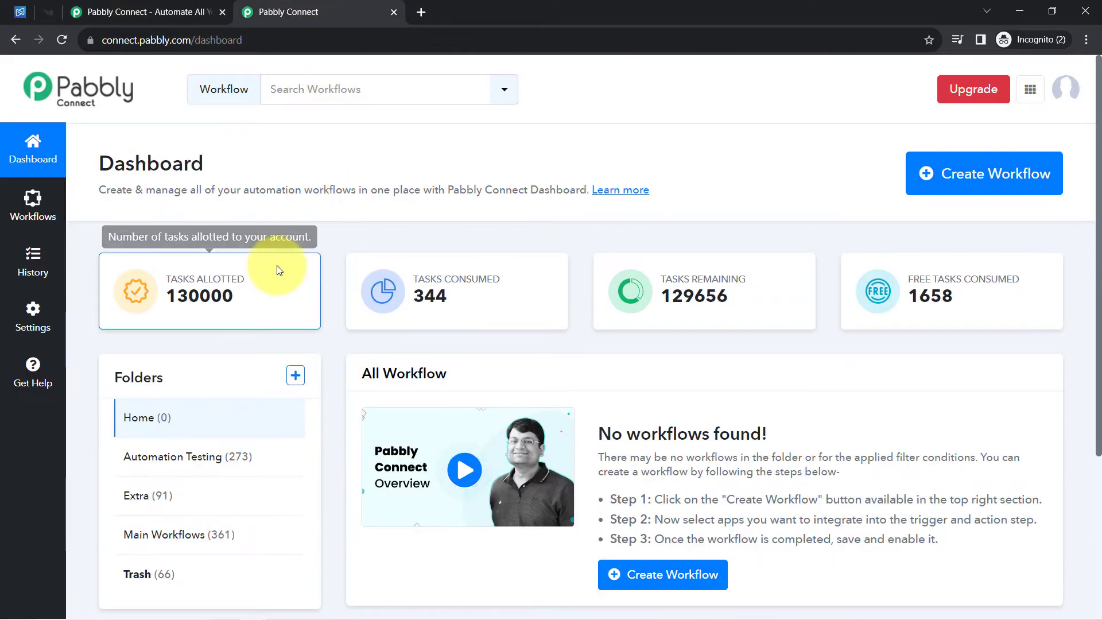
{"action": "left_click", "coordinate": [172, 13]}
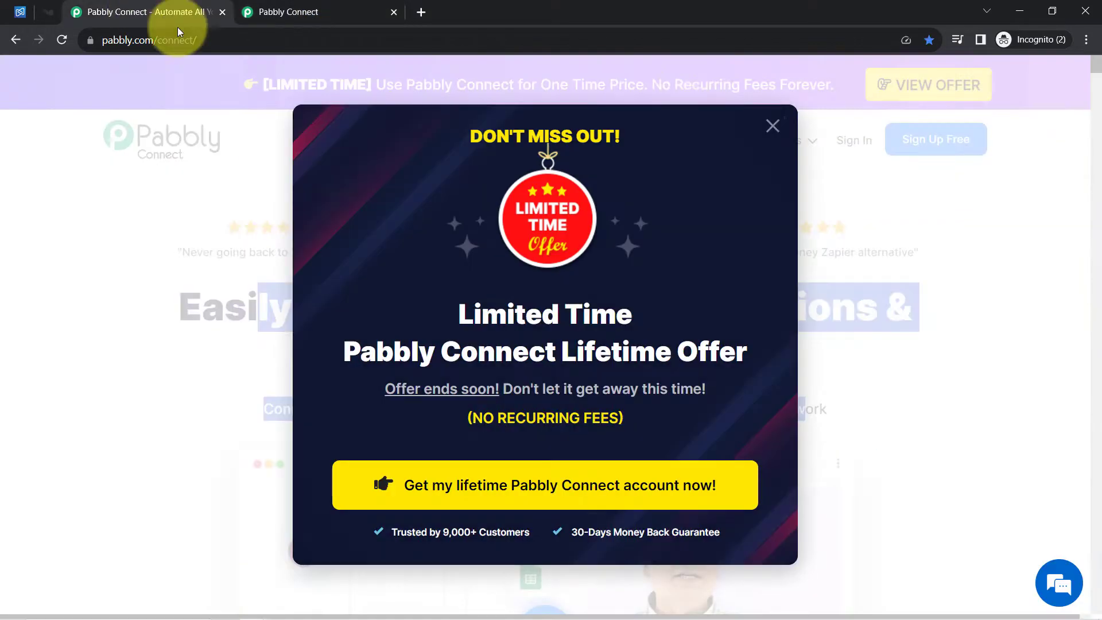
{"action": "left_click", "coordinate": [768, 131]}
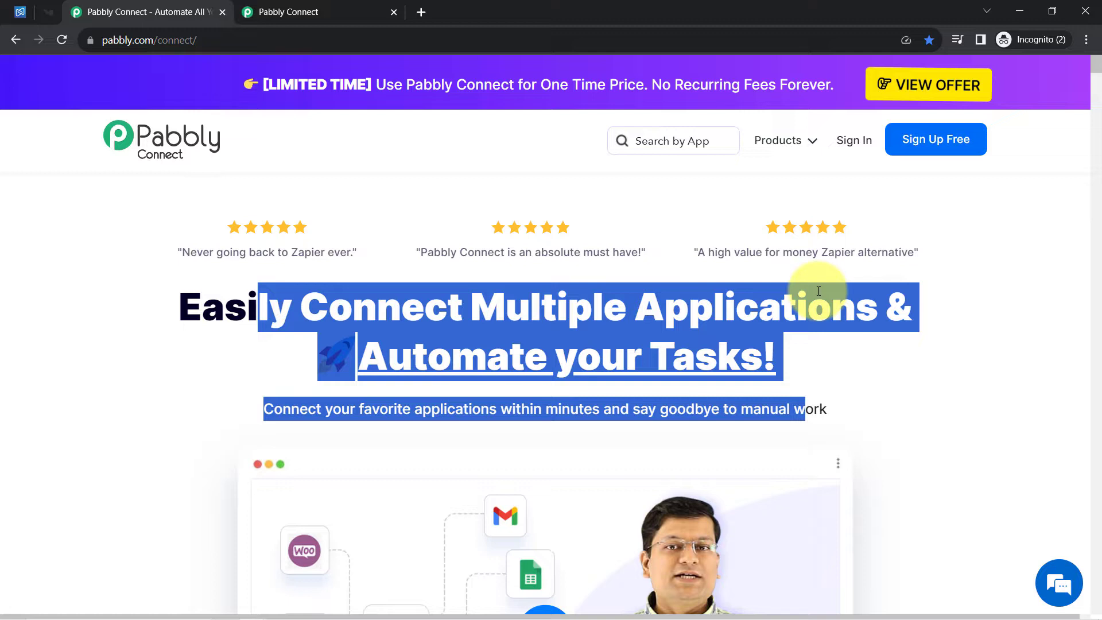
{"action": "left_click", "coordinate": [814, 223]}
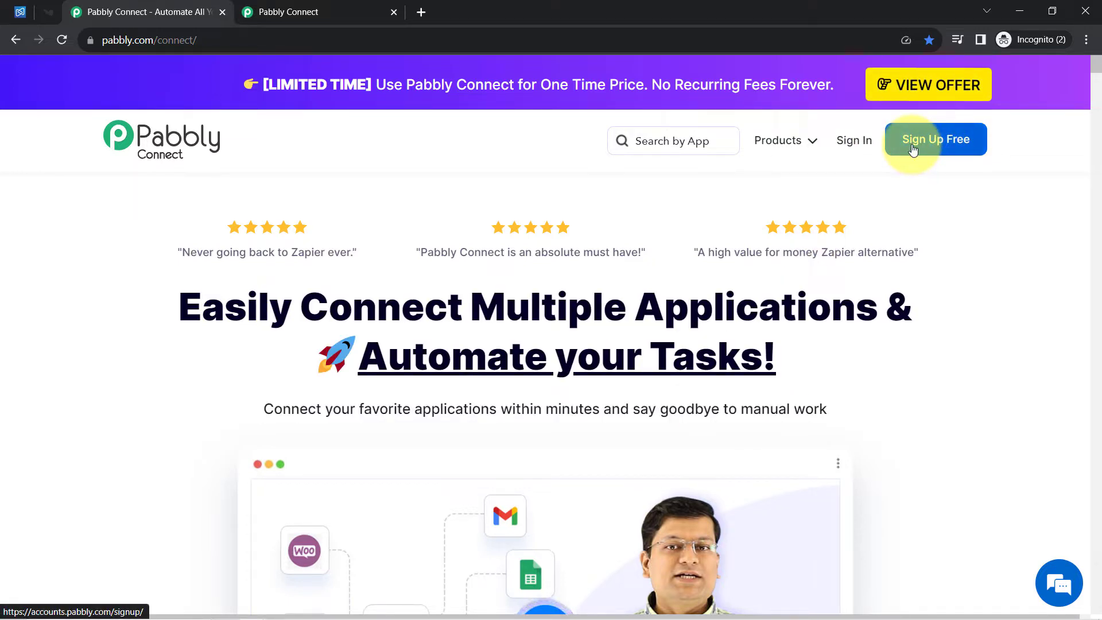
From the Pabbly Connect dashboard, create a workflow named "Add User to Knorish Course when Course is Purchased on Digistore24".
{"action": "left_click", "coordinate": [341, 7]}
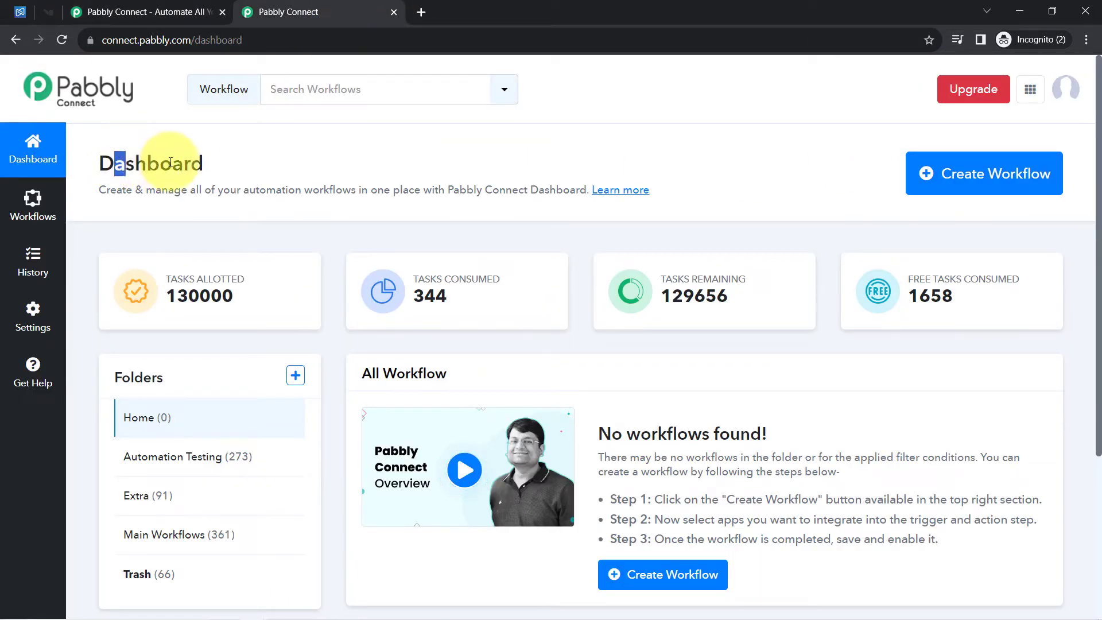
{"action": "left_click_drag", "start_coordinate": [115, 163], "coordinate": [240, 166]}
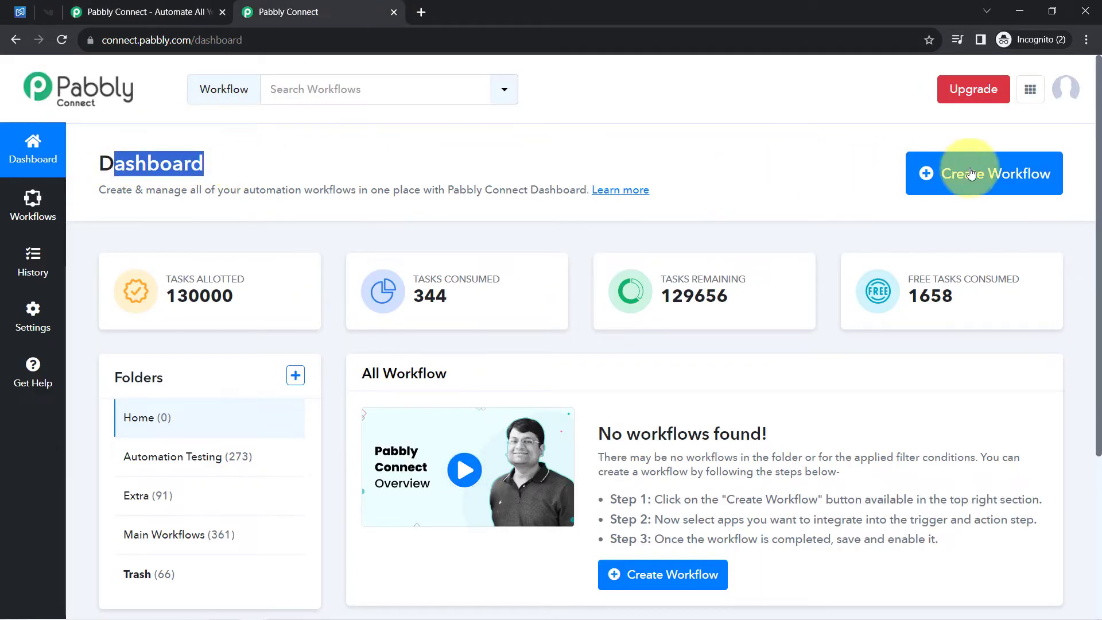
{"action": "left_click", "coordinate": [970, 174]}
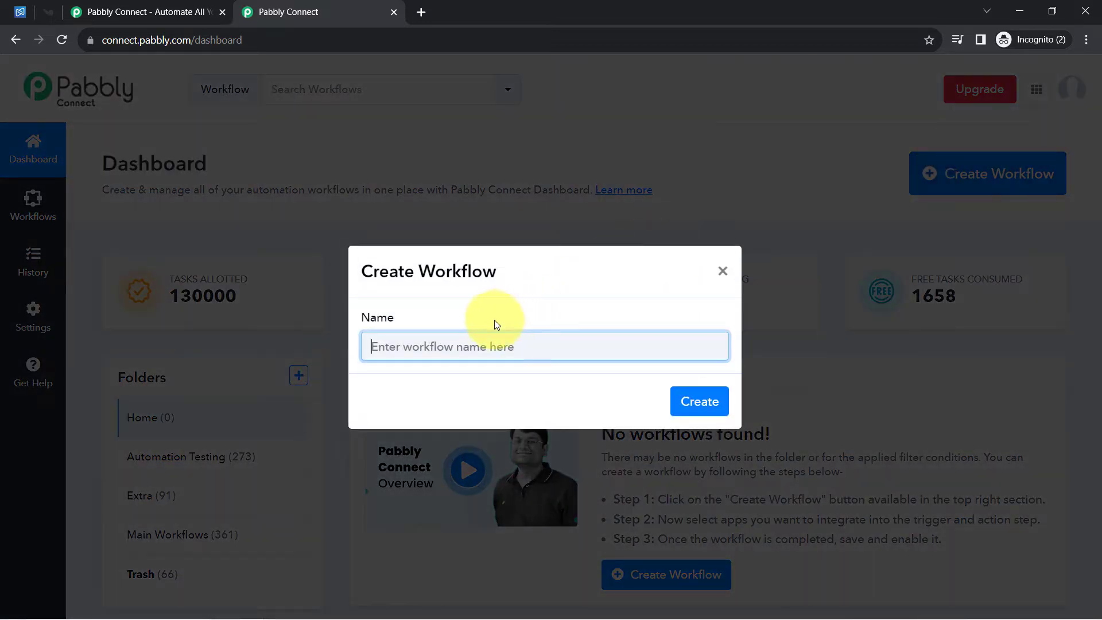
{"action": "key", "text": "ctrl+v"}
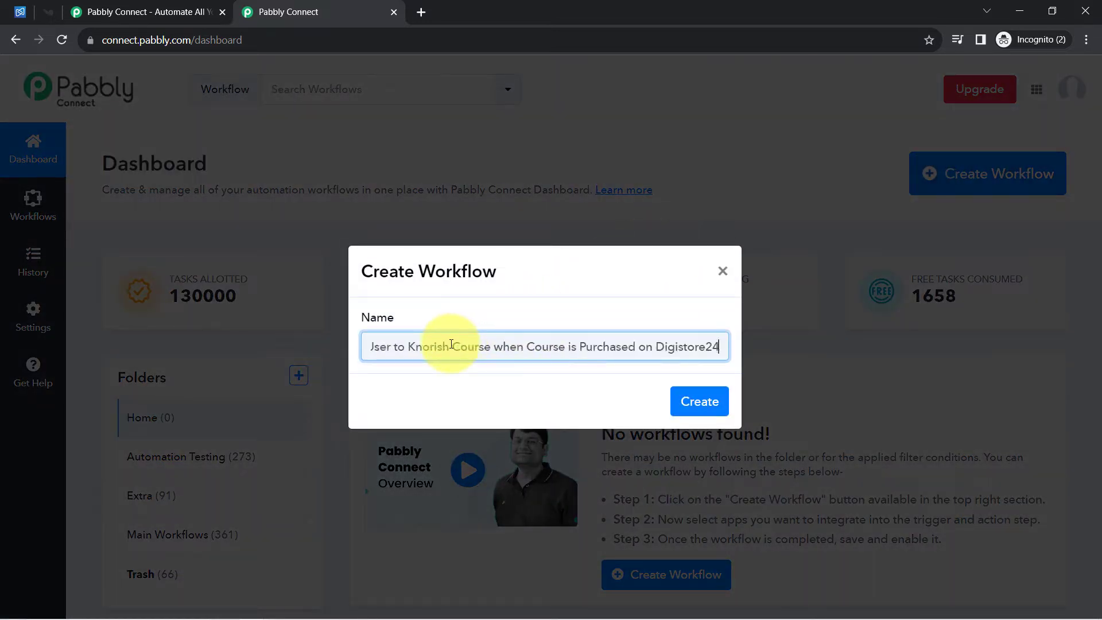
{"action": "left_click_drag", "start_coordinate": [452, 344], "coordinate": [294, 353]}
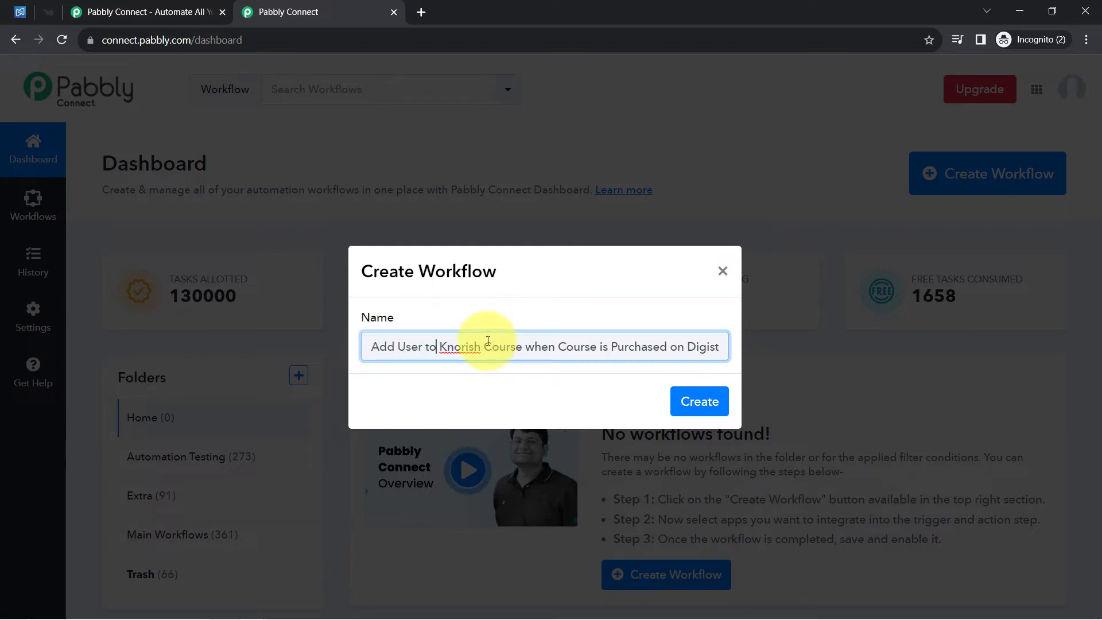
{"action": "left_click_drag", "start_coordinate": [379, 342], "coordinate": [718, 344]}
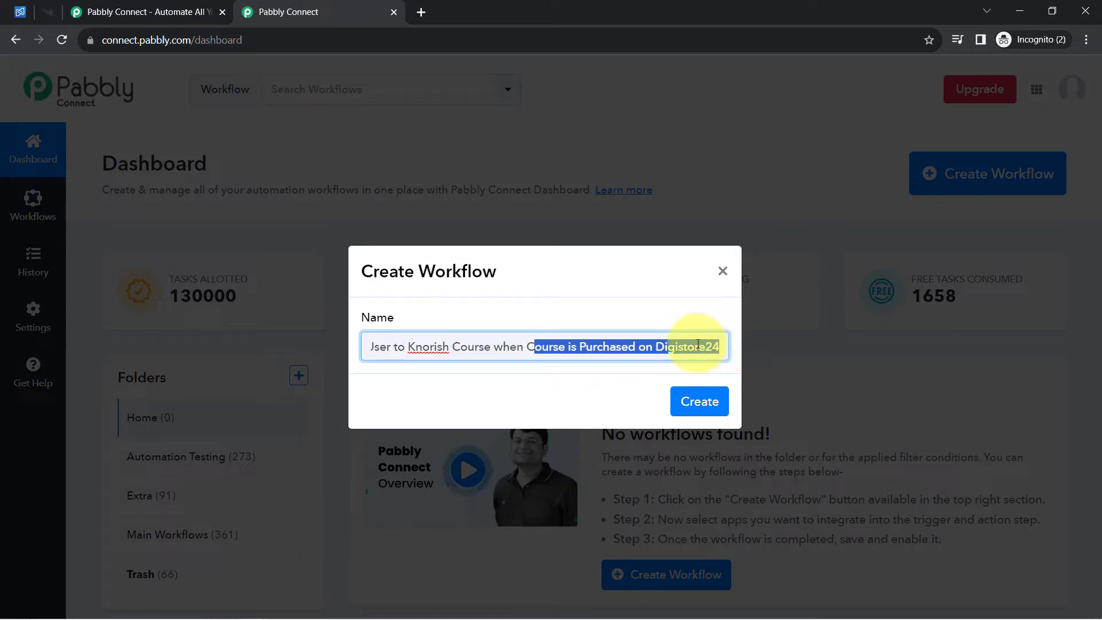
{"action": "left_click", "coordinate": [698, 344]}
{"action": "left_click", "coordinate": [707, 401]}
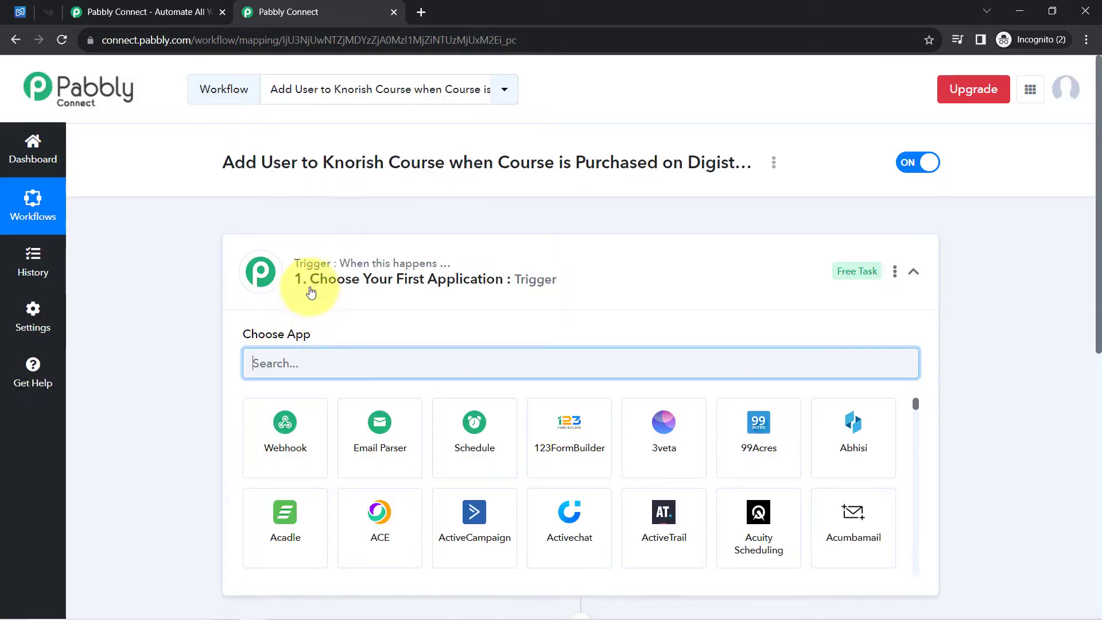
Choose Digistore24 as the application for the workflow's trigger.
{"action": "left_click", "coordinate": [311, 293]}
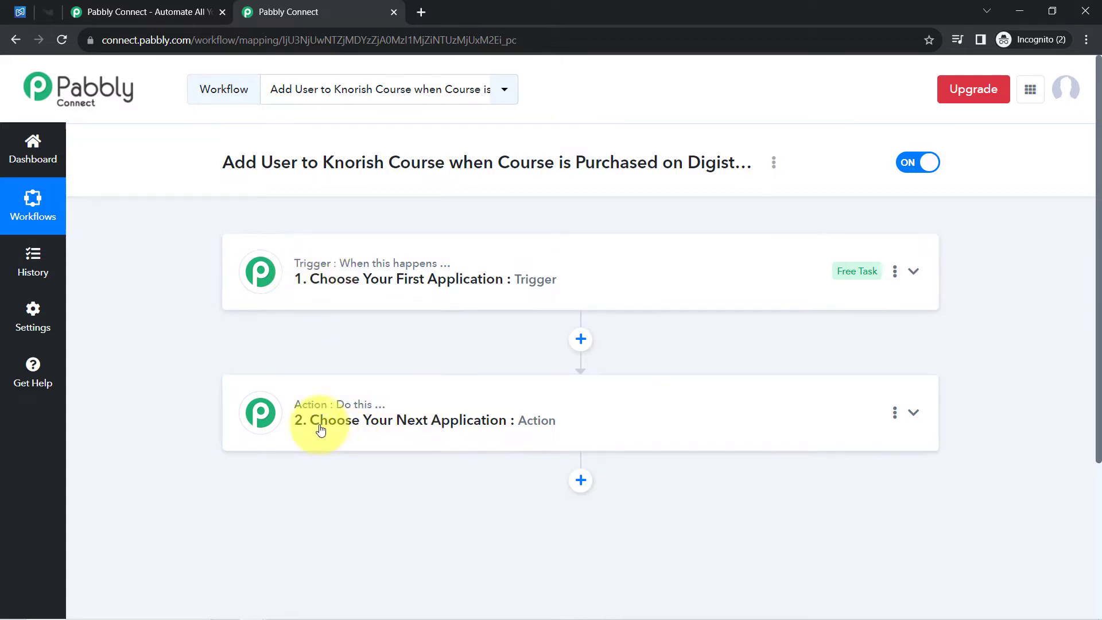
{"action": "left_click", "coordinate": [313, 279]}
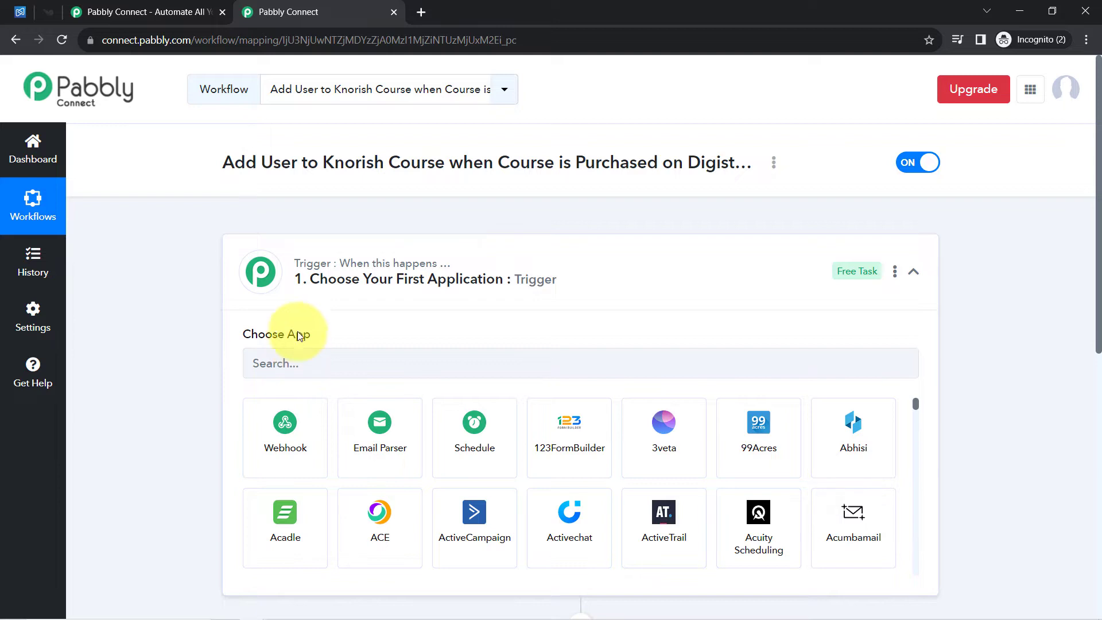
{"action": "left_click_drag", "start_coordinate": [235, 162], "coordinate": [720, 164]}
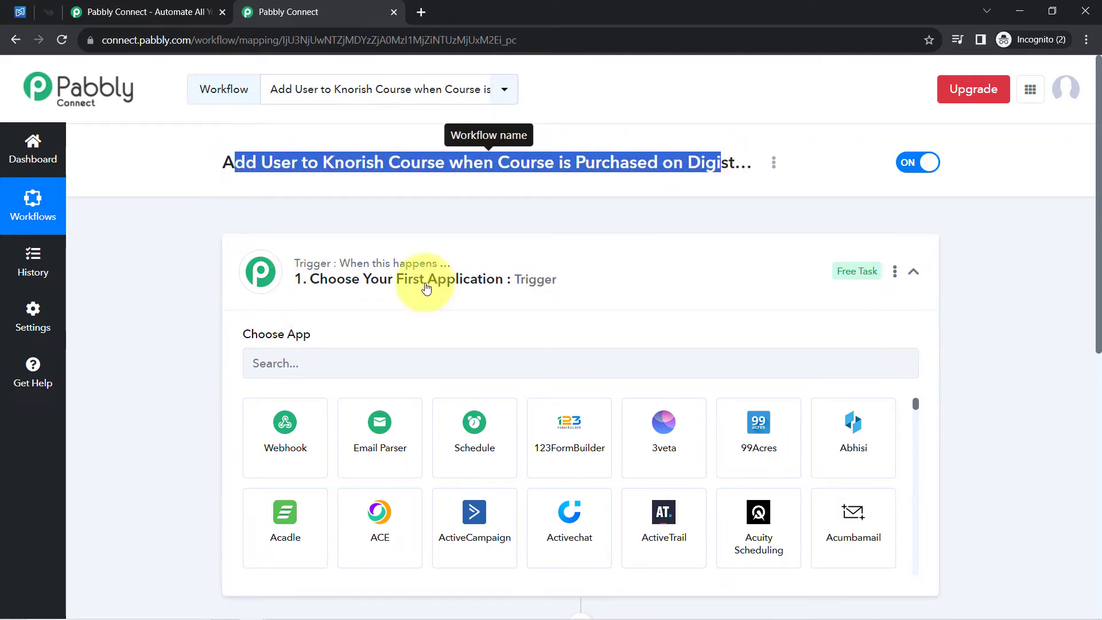
{"action": "left_click", "coordinate": [284, 359]}
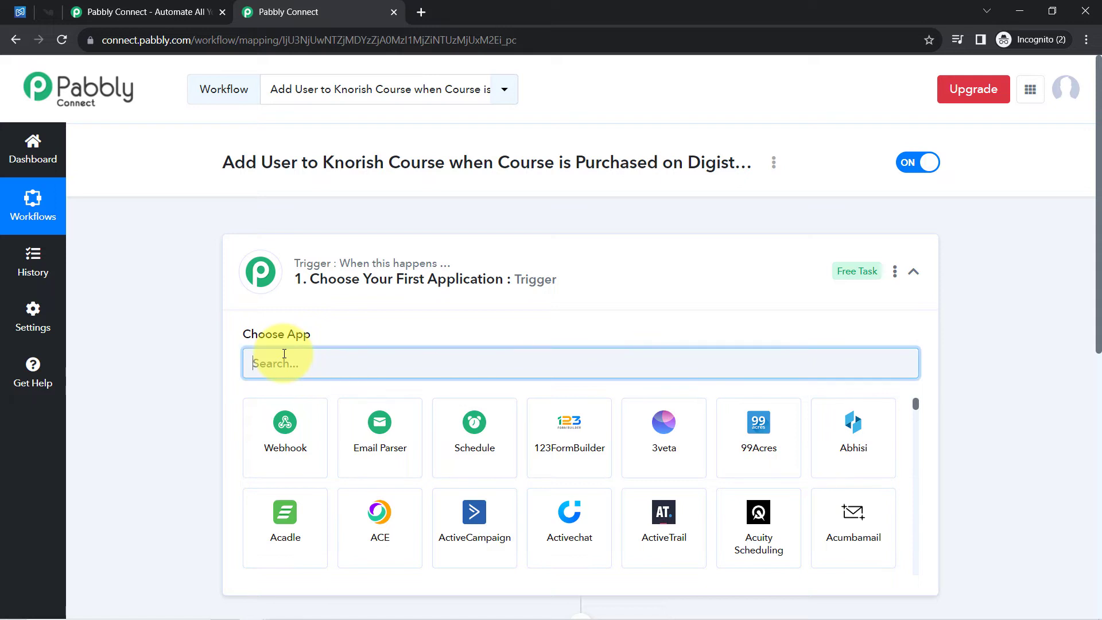
{"action": "type", "text": "digi"}
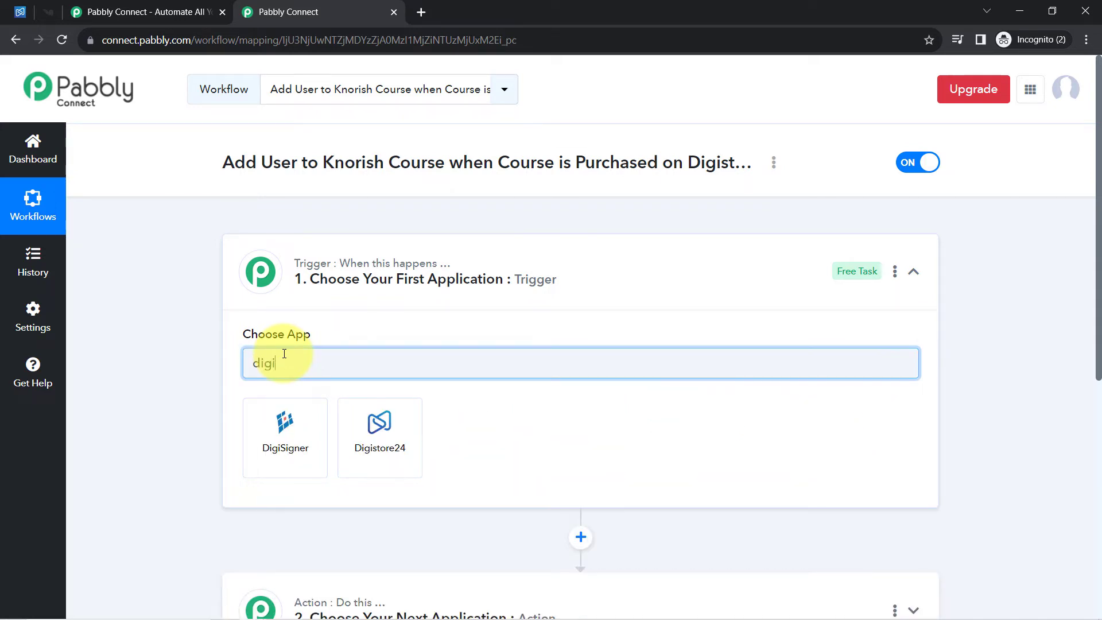
{"action": "left_click", "coordinate": [368, 417]}
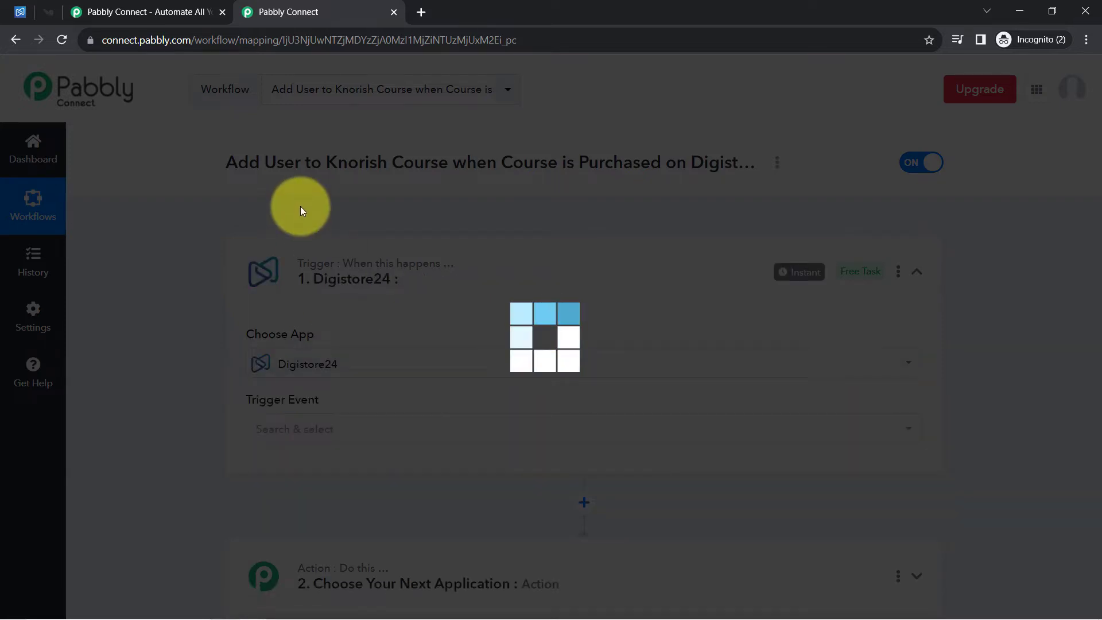
Choose Knorish as the application for the workflow's action step.
{"action": "scroll", "coordinate": [219, 353], "scroll_direction": "down", "scroll_amount": 4}
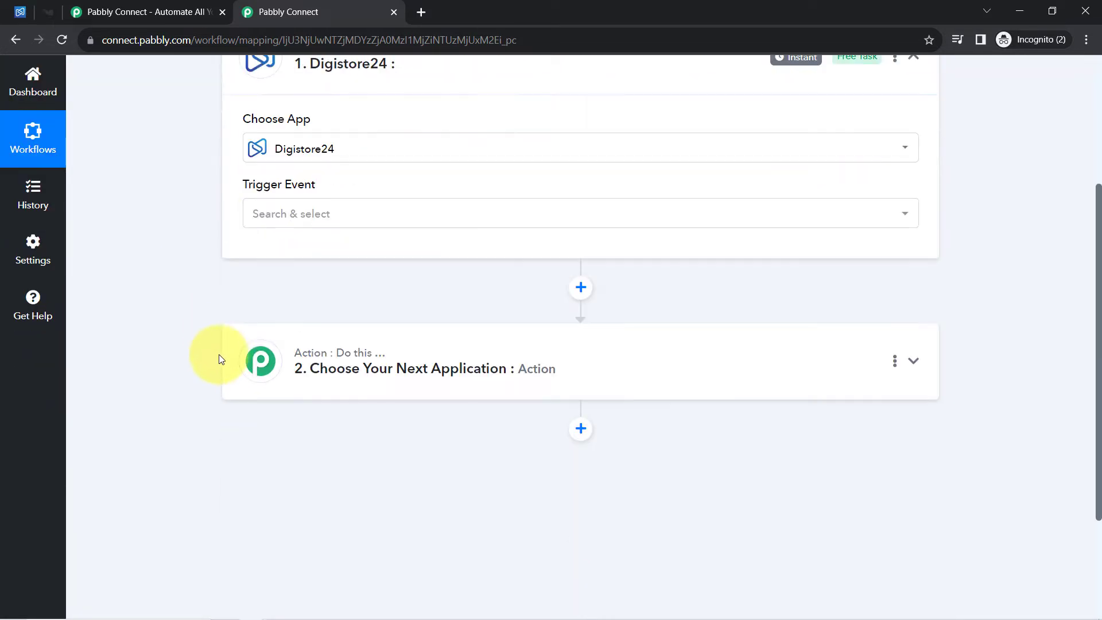
{"action": "left_click", "coordinate": [315, 372]}
{"action": "left_click", "coordinate": [286, 450]}
{"action": "type", "text": "knori"}
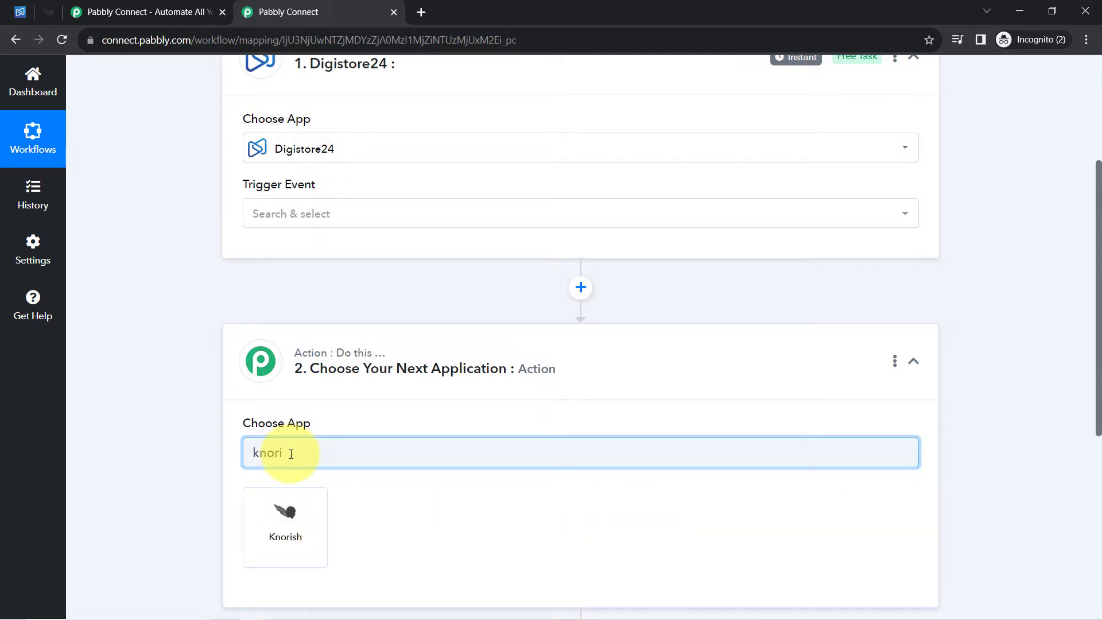
{"action": "left_click", "coordinate": [293, 518]}
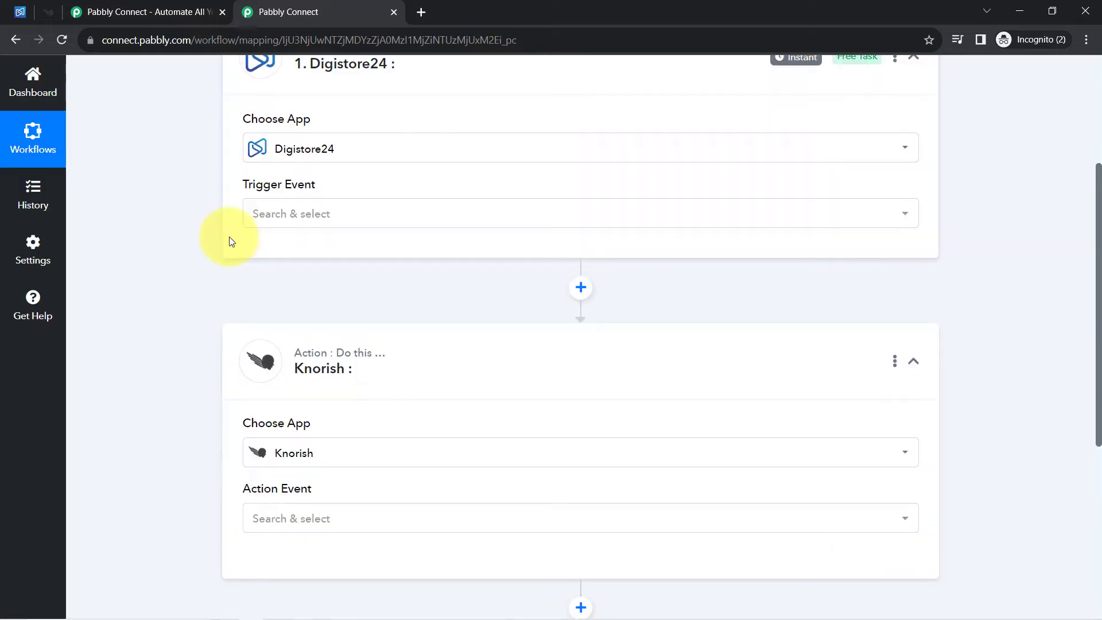
Set the Digistore24 trigger event to New Order Event.
{"action": "scroll", "coordinate": [228, 237], "scroll_direction": "up", "scroll_amount": 4}
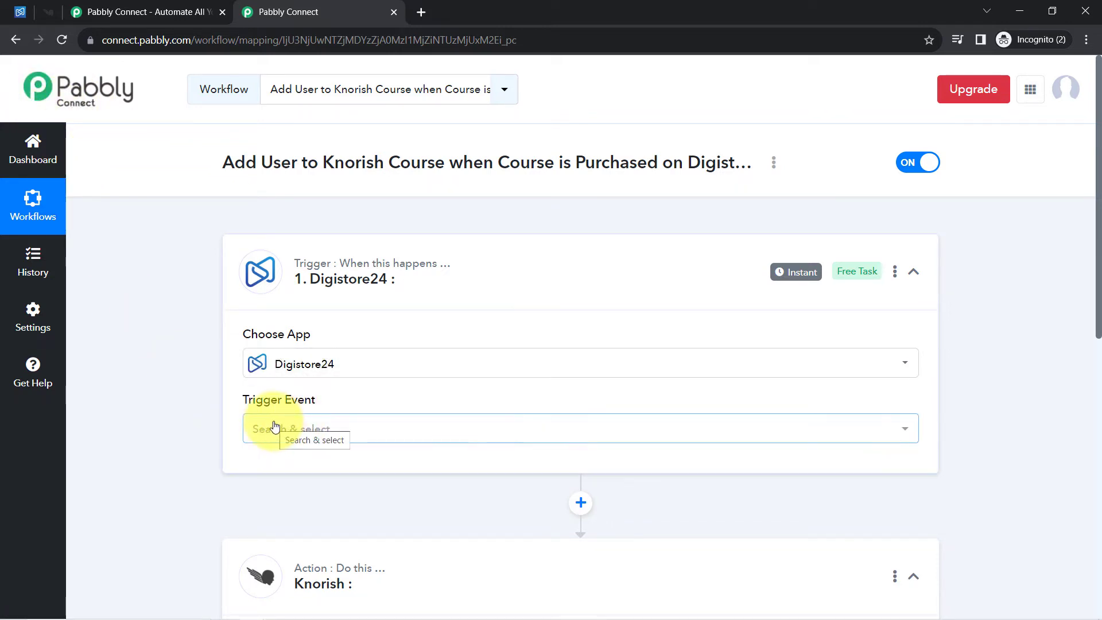
{"action": "scroll", "coordinate": [146, 351], "scroll_direction": "down", "scroll_amount": 1}
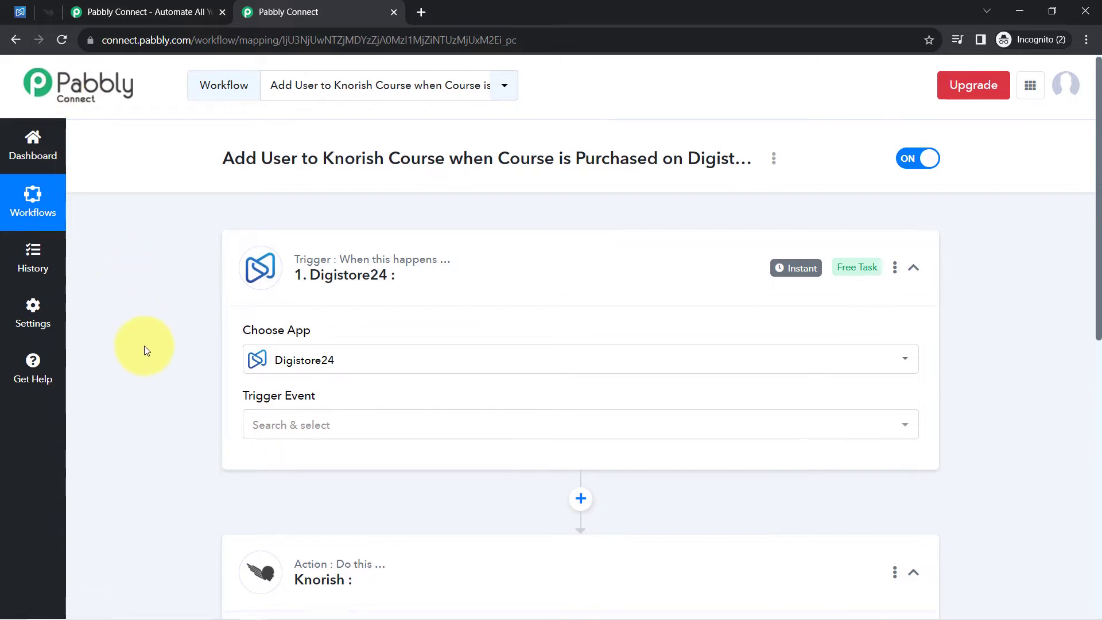
{"action": "scroll", "coordinate": [146, 348], "scroll_direction": "down", "scroll_amount": 3}
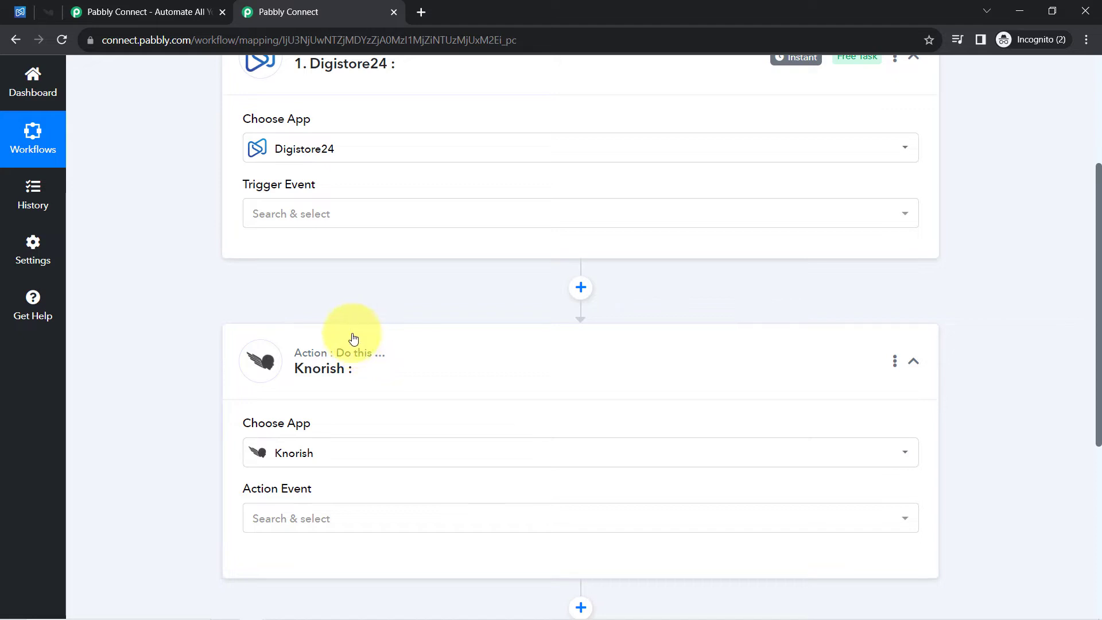
{"action": "scroll", "coordinate": [353, 339], "scroll_direction": "up", "scroll_amount": 2}
{"action": "left_click", "coordinate": [267, 356]}
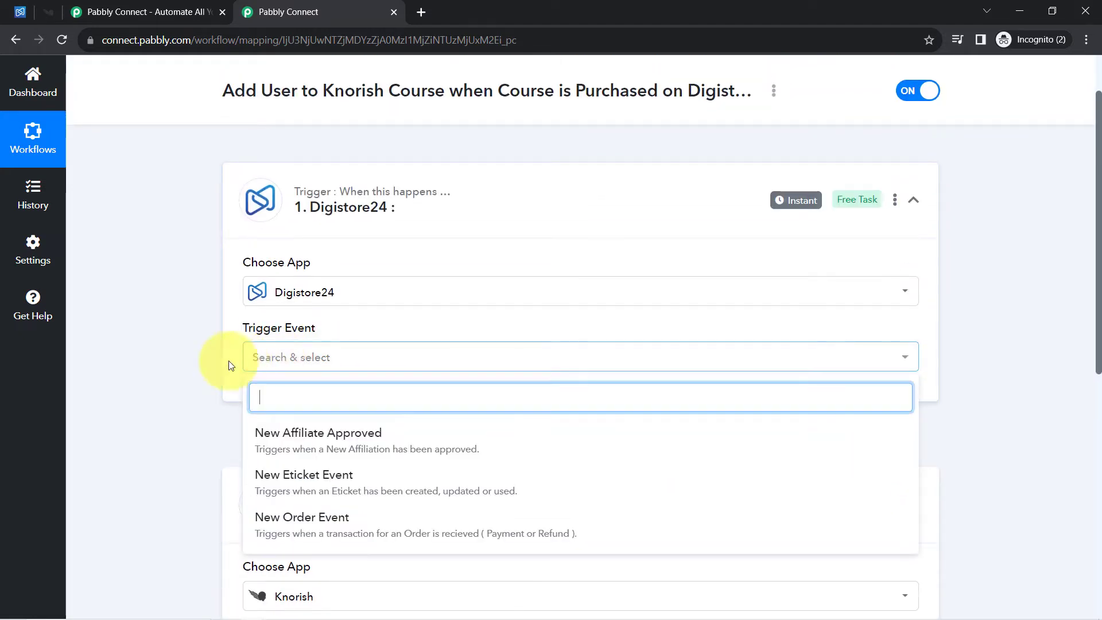
{"action": "scroll", "coordinate": [171, 324], "scroll_direction": "down", "scroll_amount": 3}
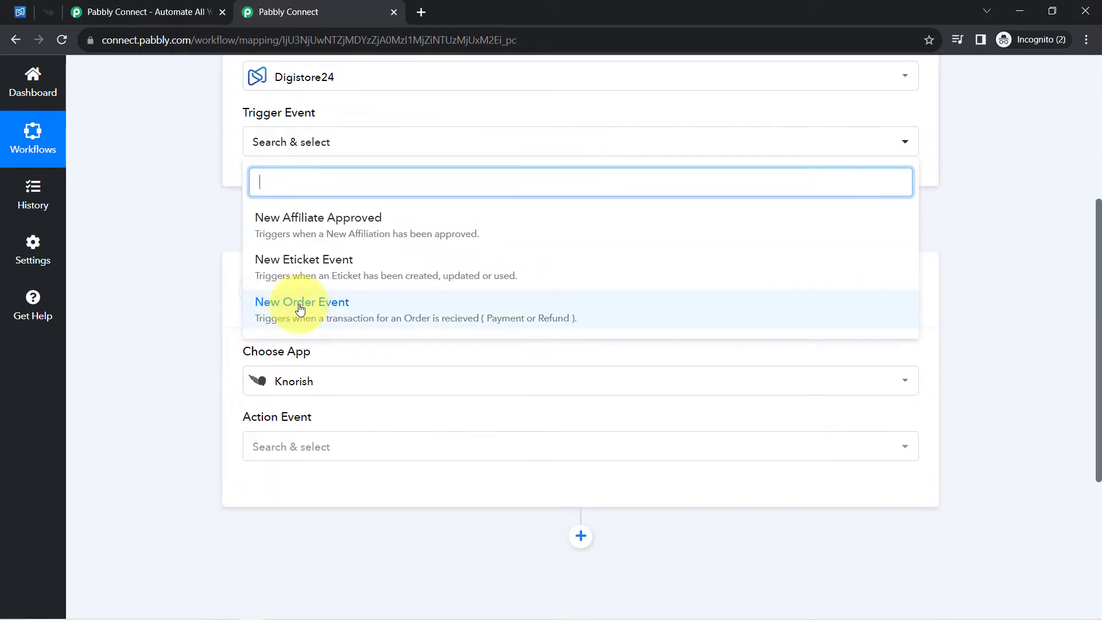
{"action": "left_click", "coordinate": [300, 309]}
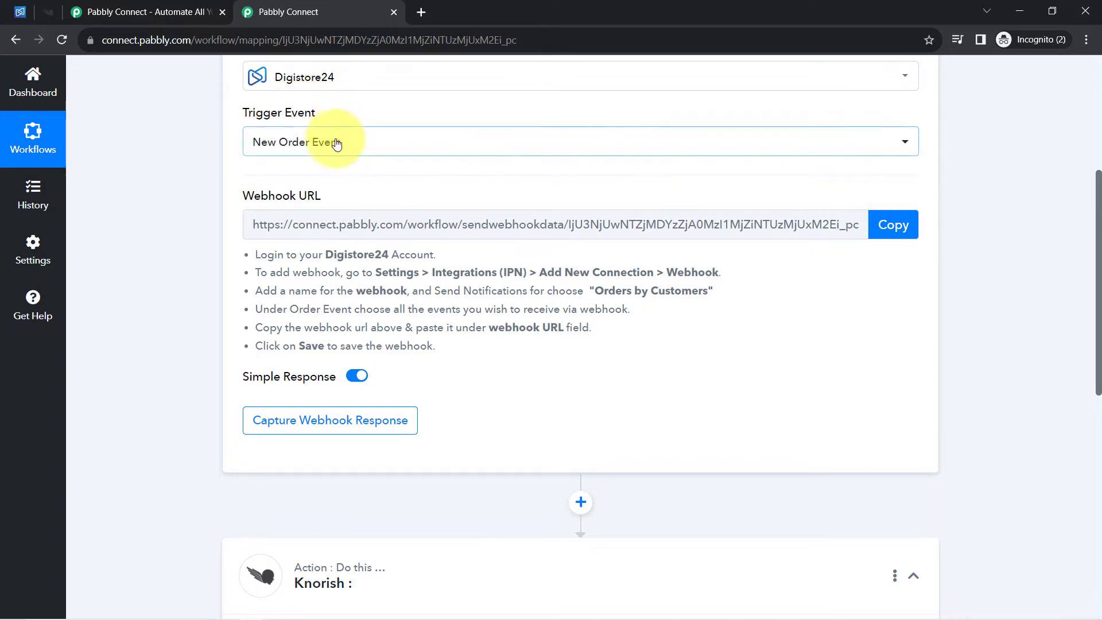
{"action": "mouse_move", "coordinate": [257, 199]}
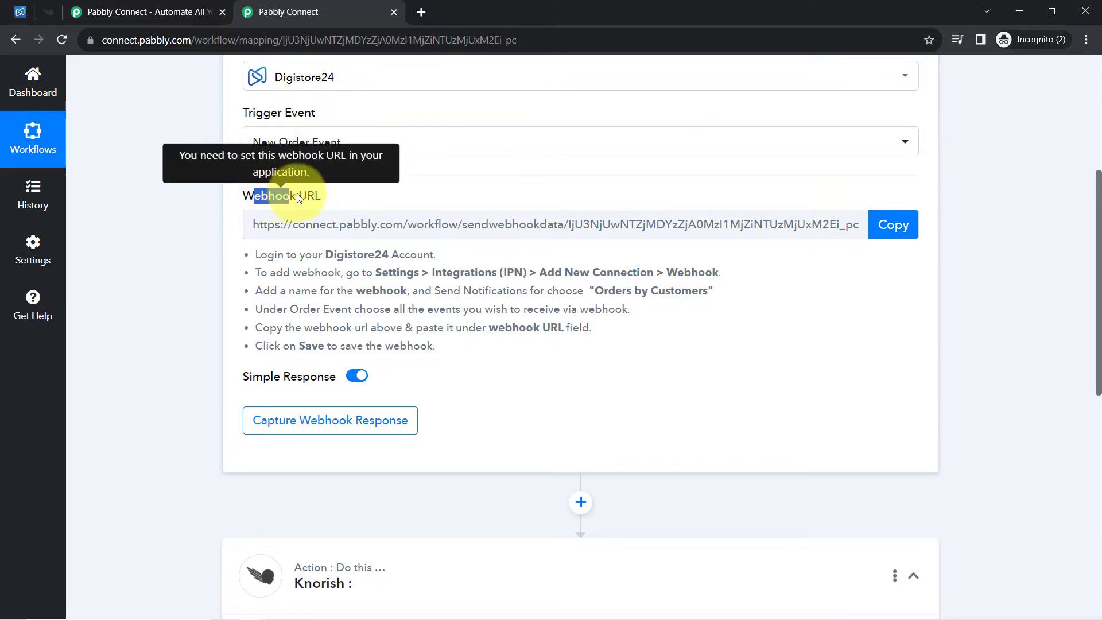
Review the Digistore24 trigger's webhook URL section and its instructions for adding the webhook.
{"action": "left_click_drag", "start_coordinate": [297, 197], "coordinate": [335, 197]}
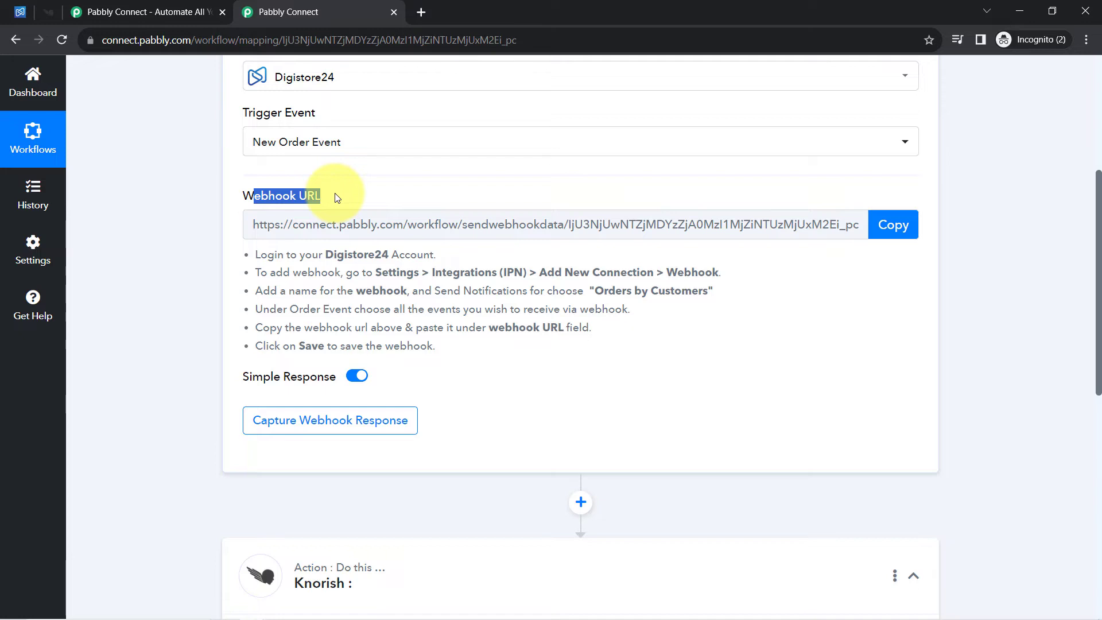
{"action": "left_click_drag", "start_coordinate": [268, 254], "coordinate": [418, 353]}
{"action": "left_click", "coordinate": [364, 284]}
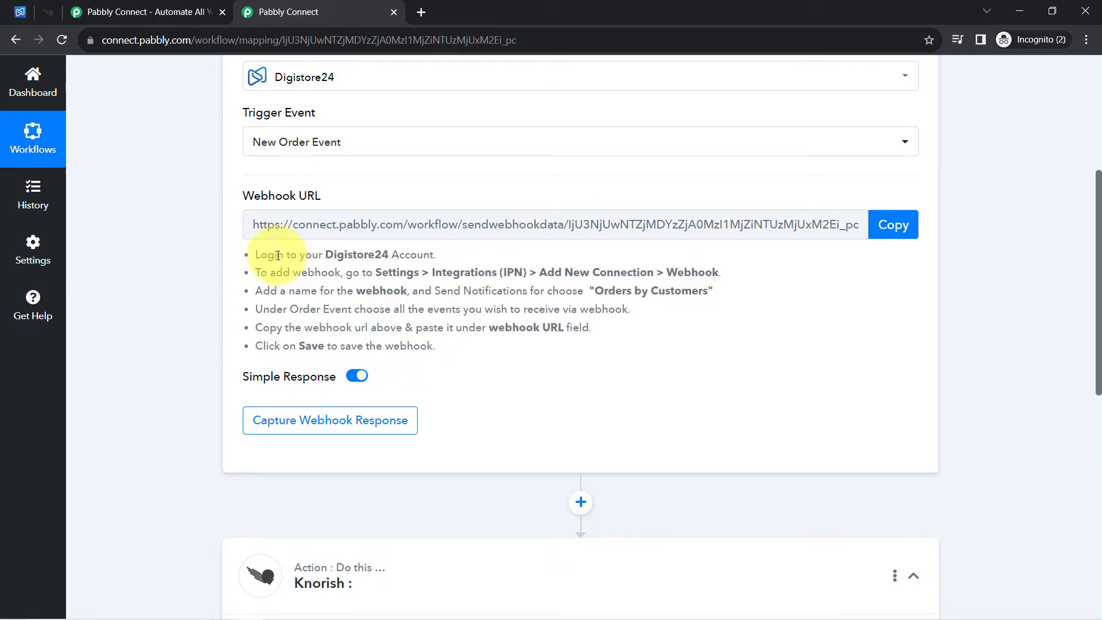
{"action": "left_click_drag", "start_coordinate": [277, 256], "coordinate": [421, 342]}
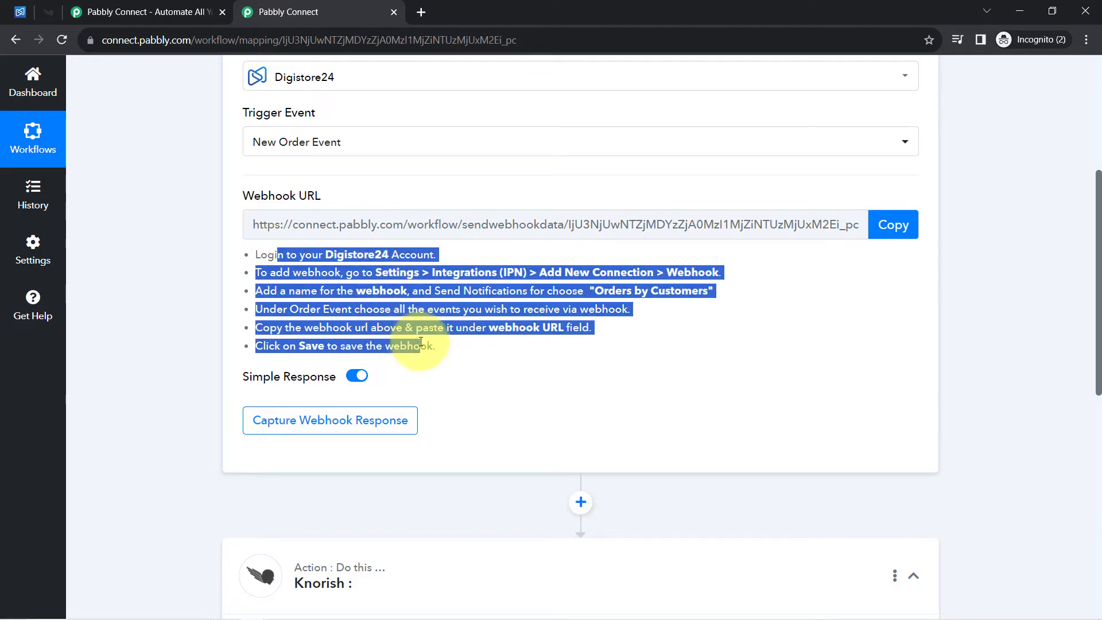
{"action": "left_click", "coordinate": [21, 12]}
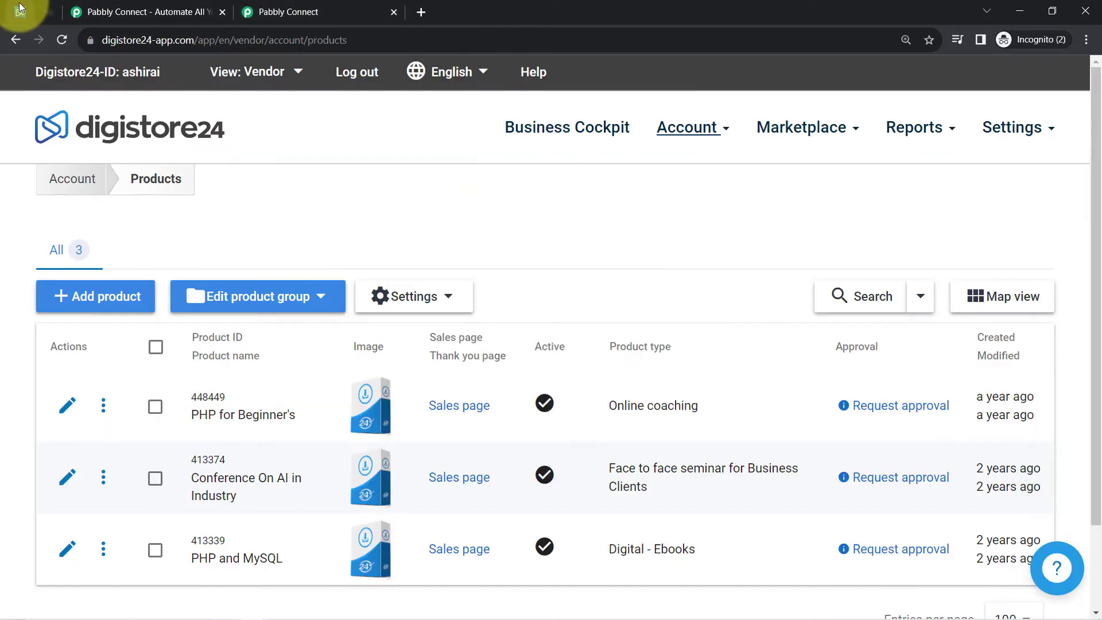
{"action": "left_click", "coordinate": [316, 8]}
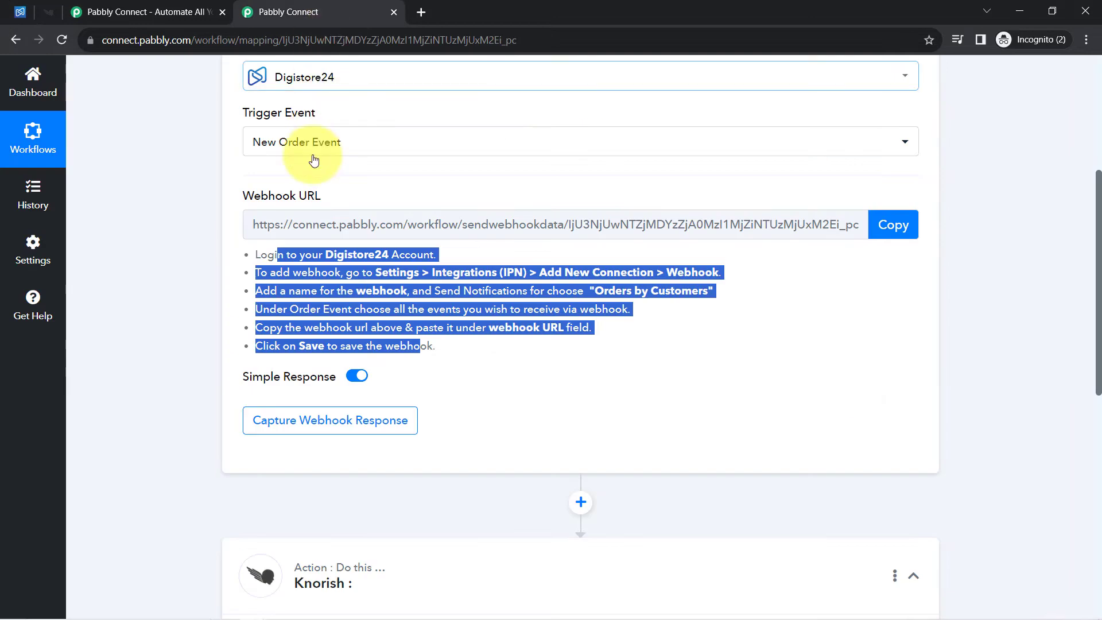
{"action": "left_click", "coordinate": [617, 253]}
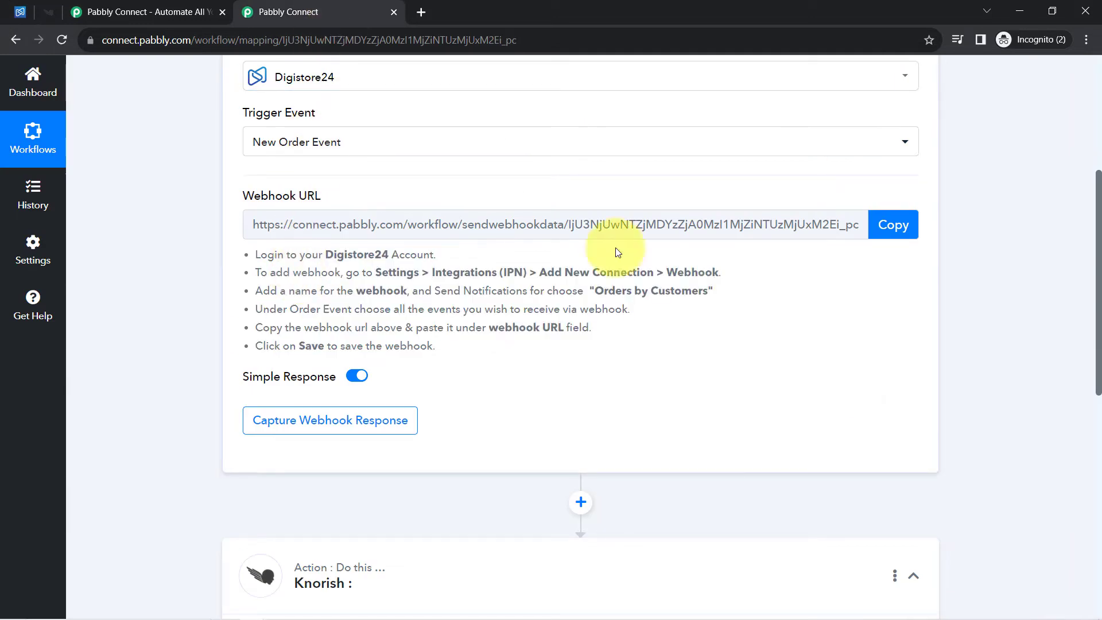
Copy the trigger's webhook URL, switch to Digistore24 and open its Integrations (IPN) settings.
{"action": "left_click", "coordinate": [882, 226]}
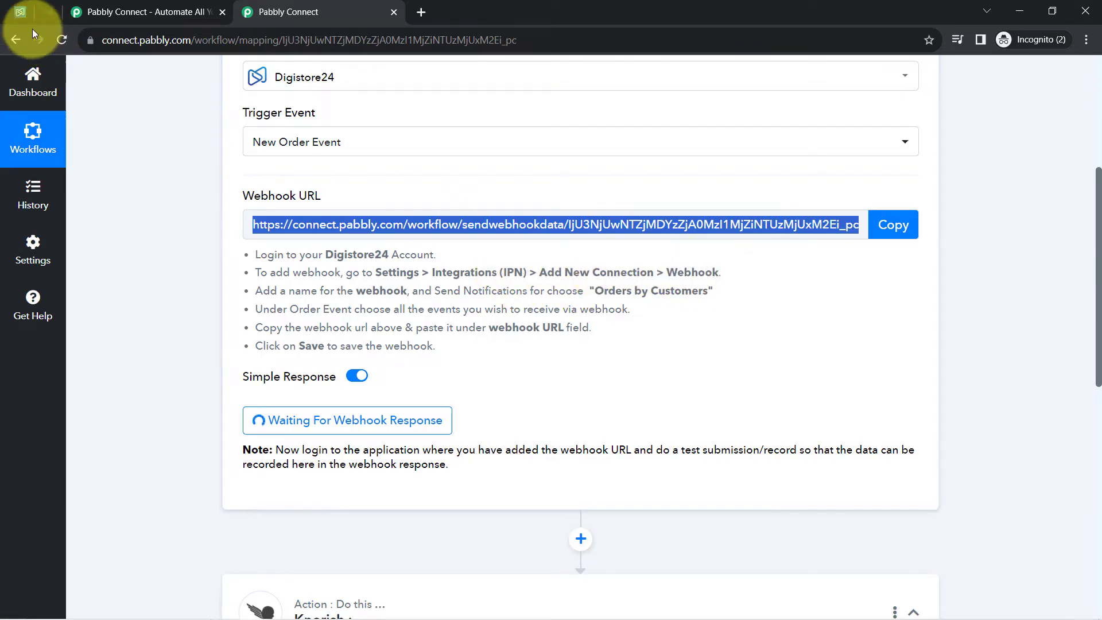
{"action": "left_click", "coordinate": [19, 13]}
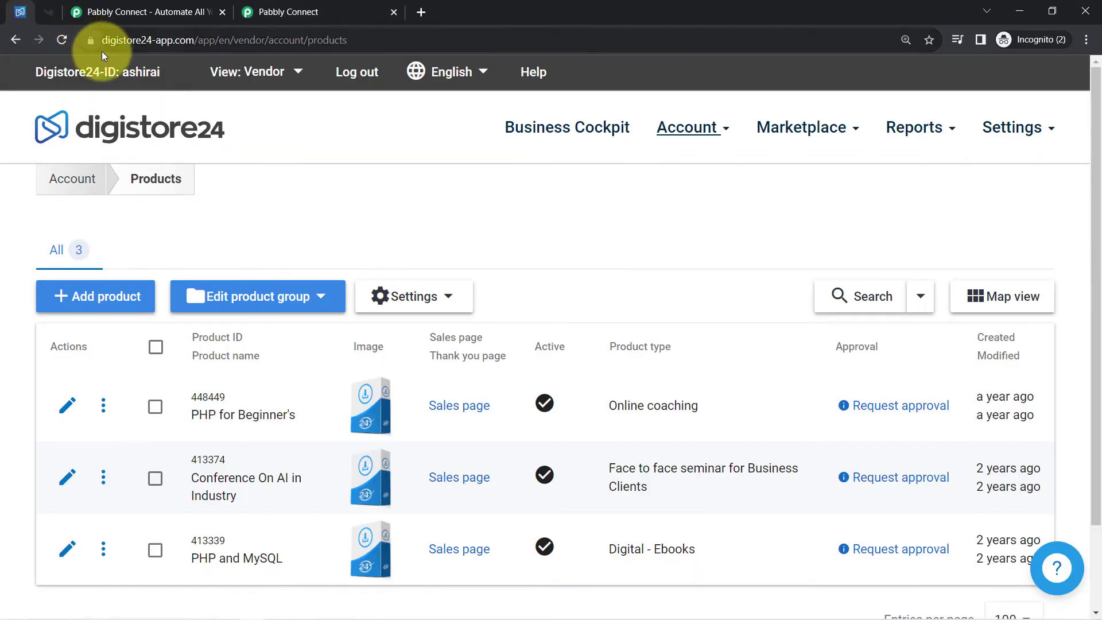
{"action": "left_click", "coordinate": [1017, 126]}
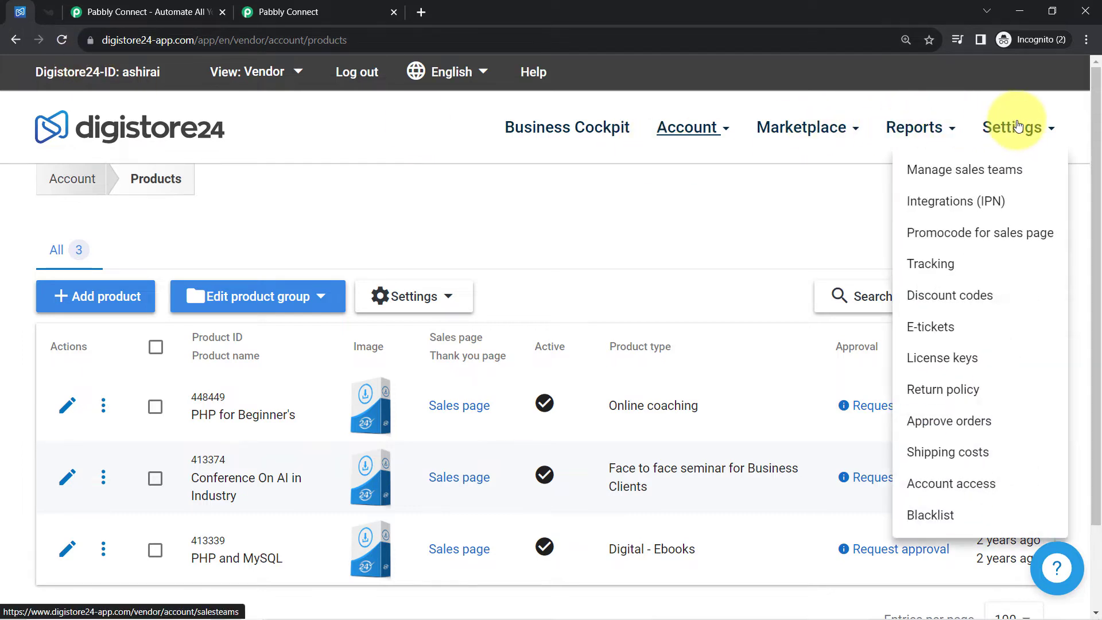
{"action": "left_click", "coordinate": [951, 202]}
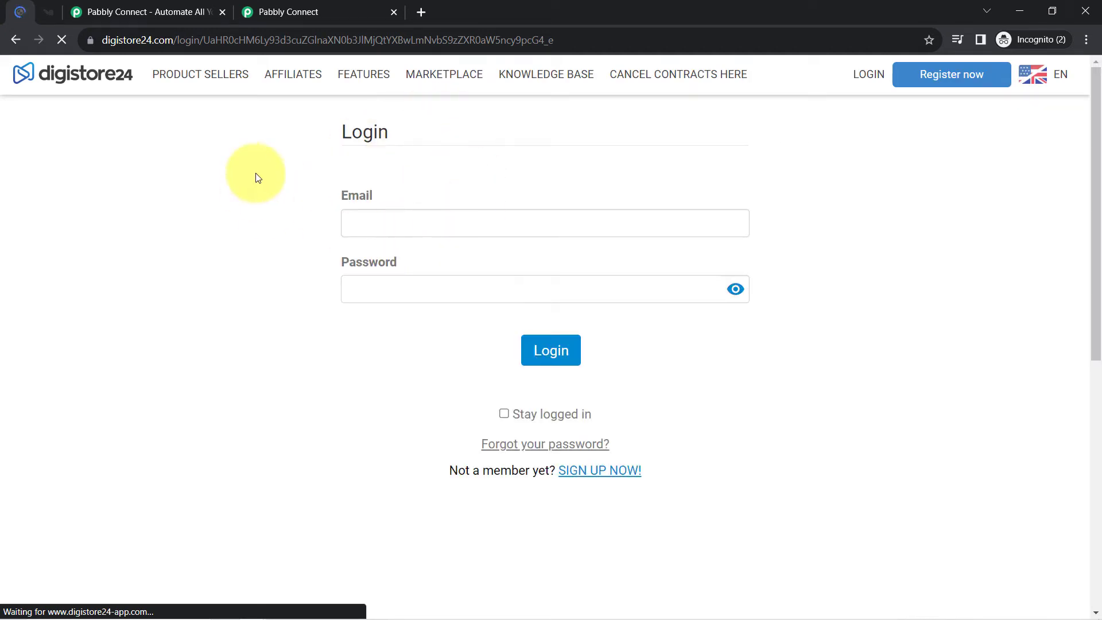
Add a new connection of the Webhook type in Digistore24 and name it "Connection with Pabbly Connect".
{"action": "left_click", "coordinate": [391, 236]}
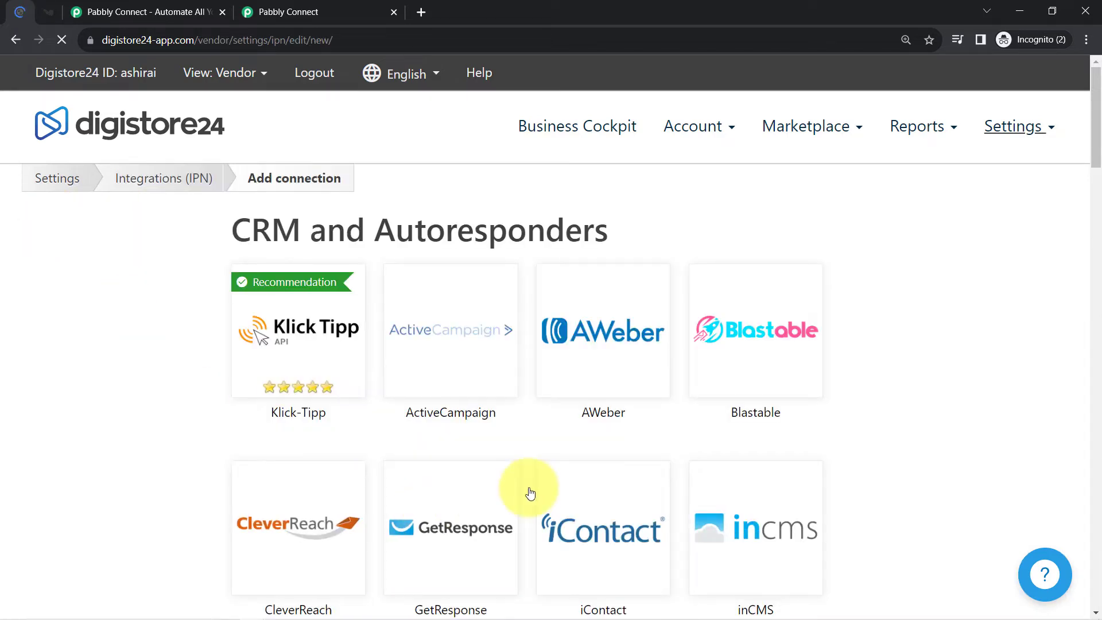
{"action": "scroll", "coordinate": [624, 441], "scroll_direction": "down", "scroll_amount": 3}
{"action": "key", "text": "ctrl+f"}
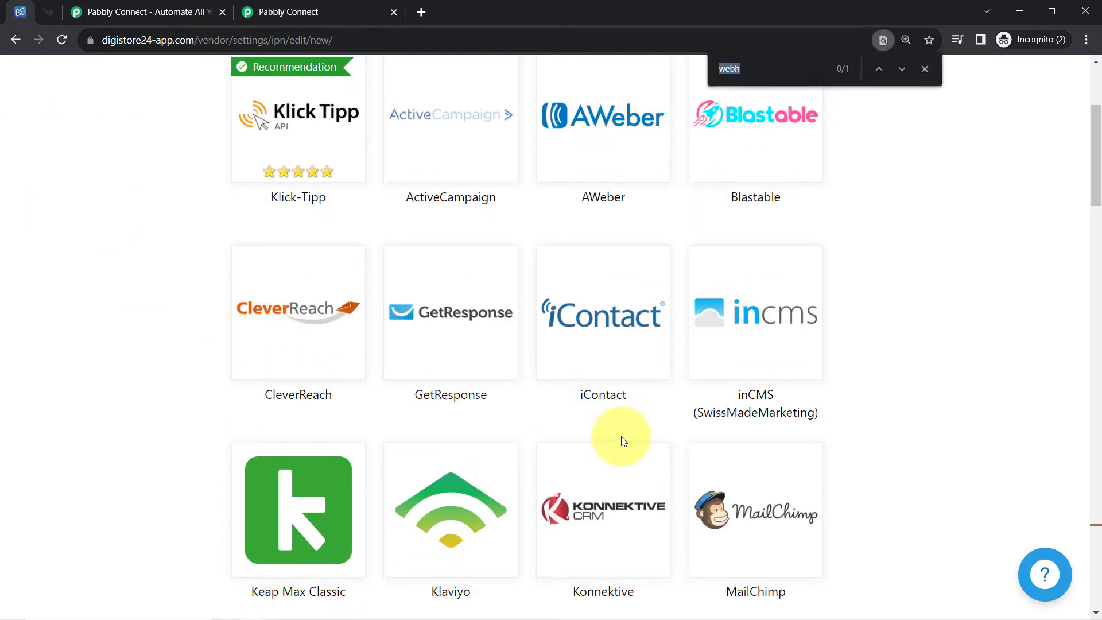
{"action": "type", "text": "webh"}
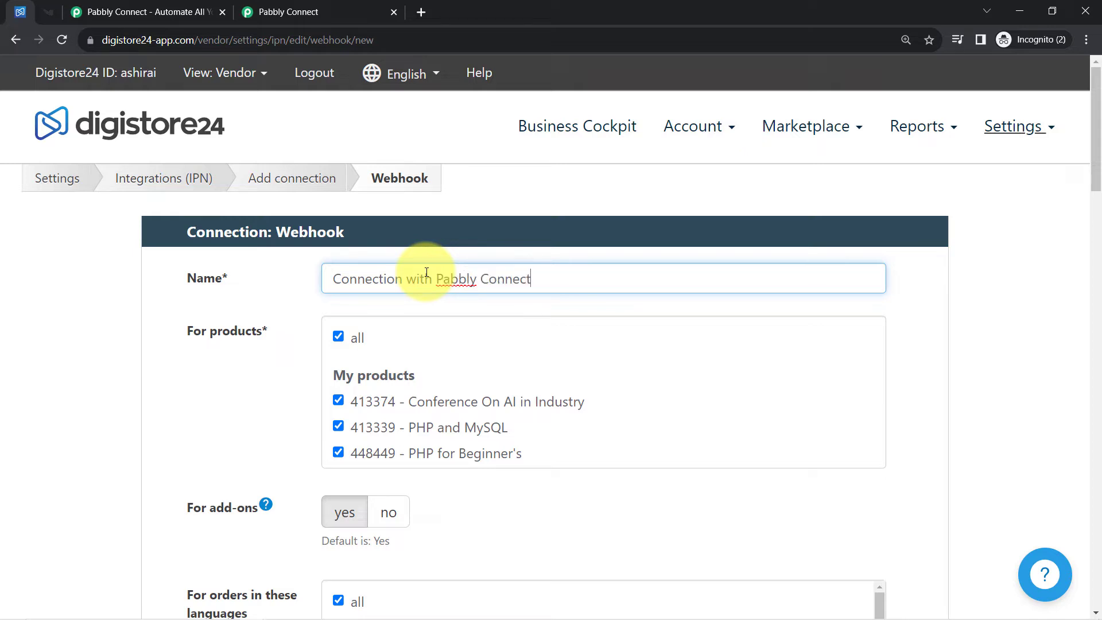
Paste the copied Pabbly Connect webhook URL into the connection's Webhook URL field.
{"action": "scroll", "coordinate": [452, 379], "scroll_direction": "down", "scroll_amount": 10}
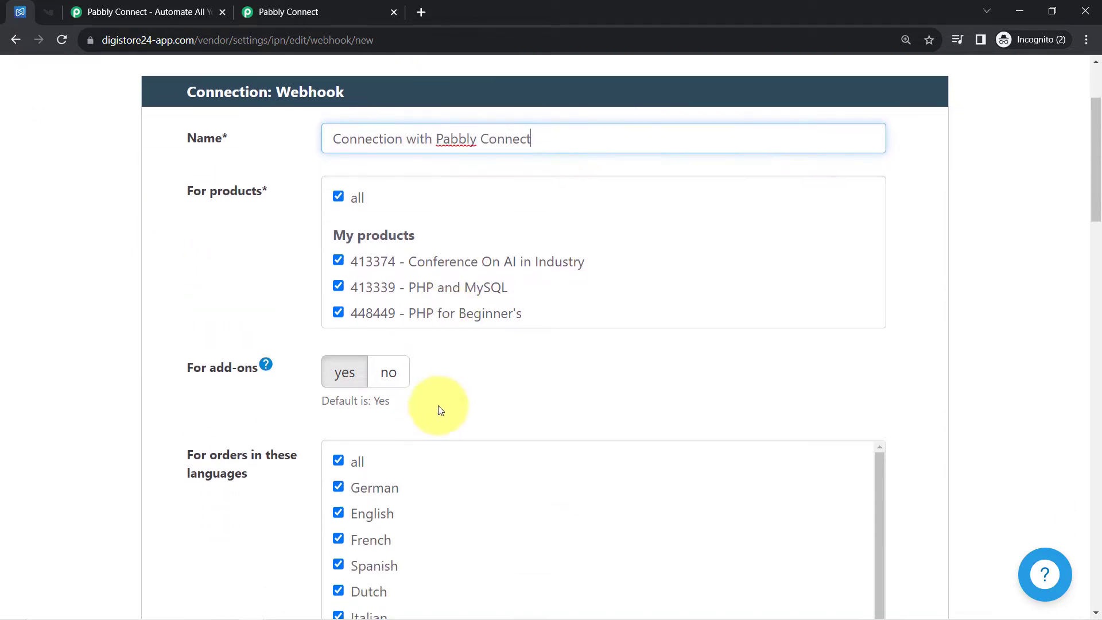
{"action": "scroll", "coordinate": [295, 494], "scroll_direction": "down", "scroll_amount": 9}
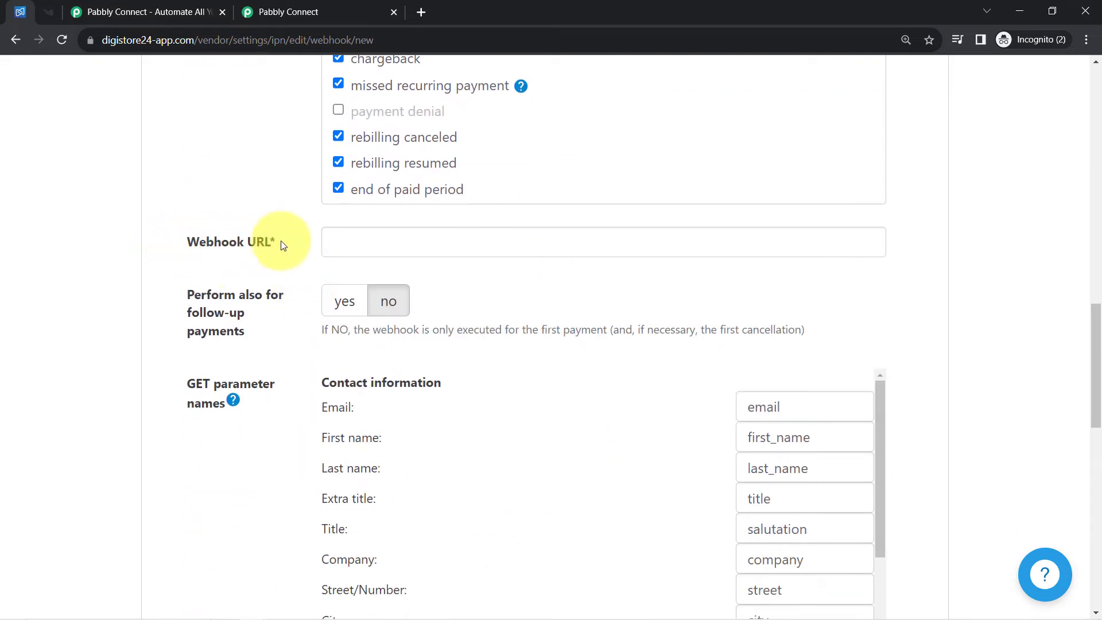
{"action": "left_click", "coordinate": [342, 236]}
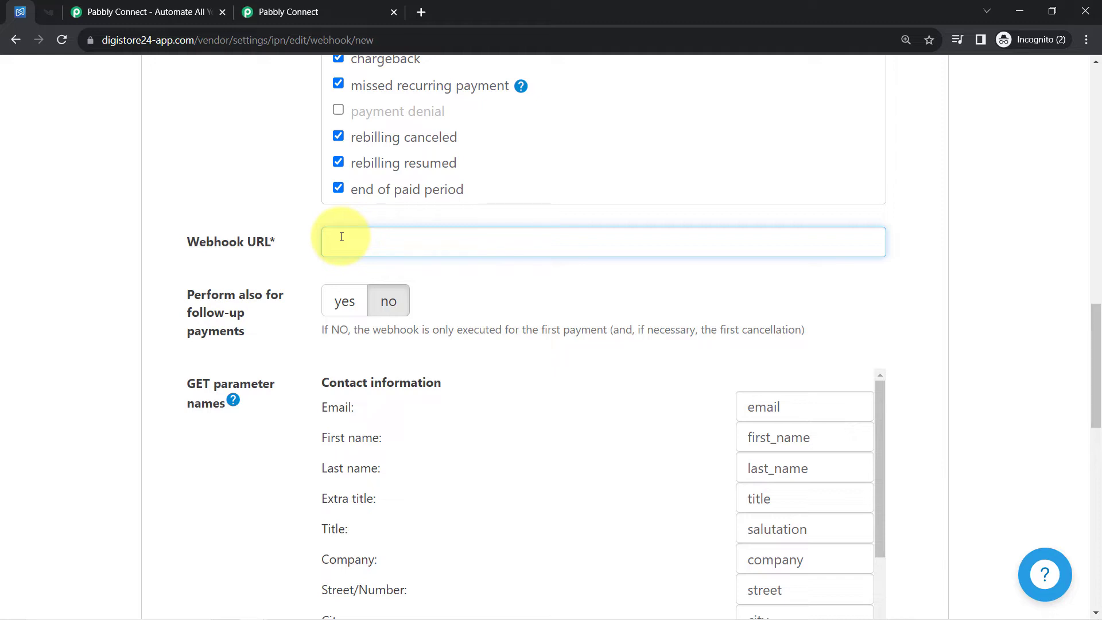
{"action": "key", "text": "ctrl+v"}
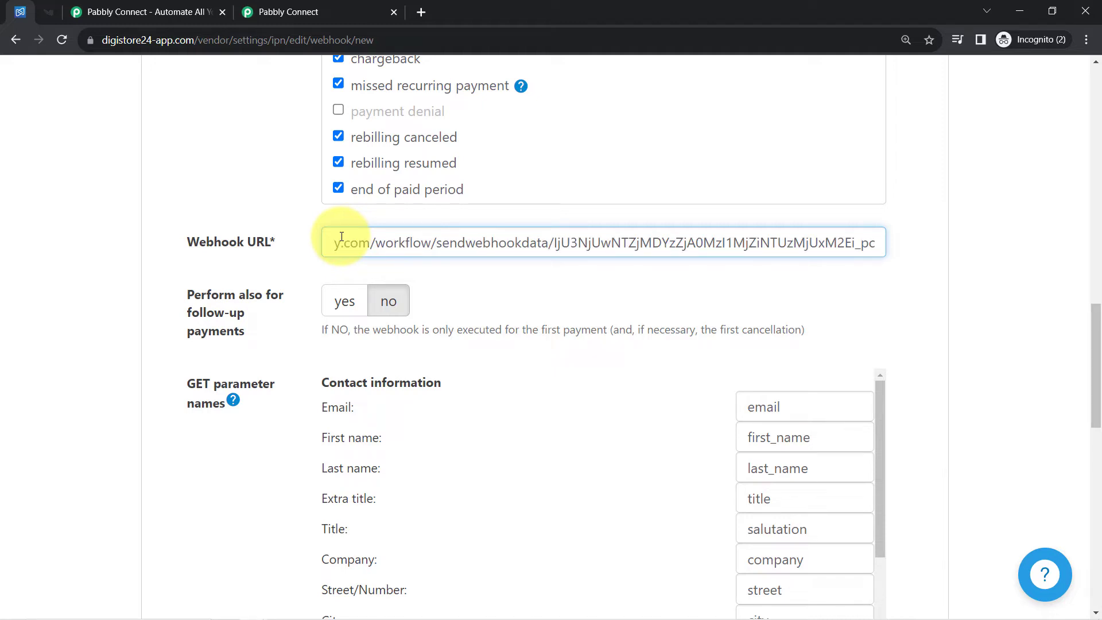
Restrict the webhook connection to the product PHP for Beginner's only.
{"action": "scroll", "coordinate": [337, 231], "scroll_direction": "up", "scroll_amount": 15}
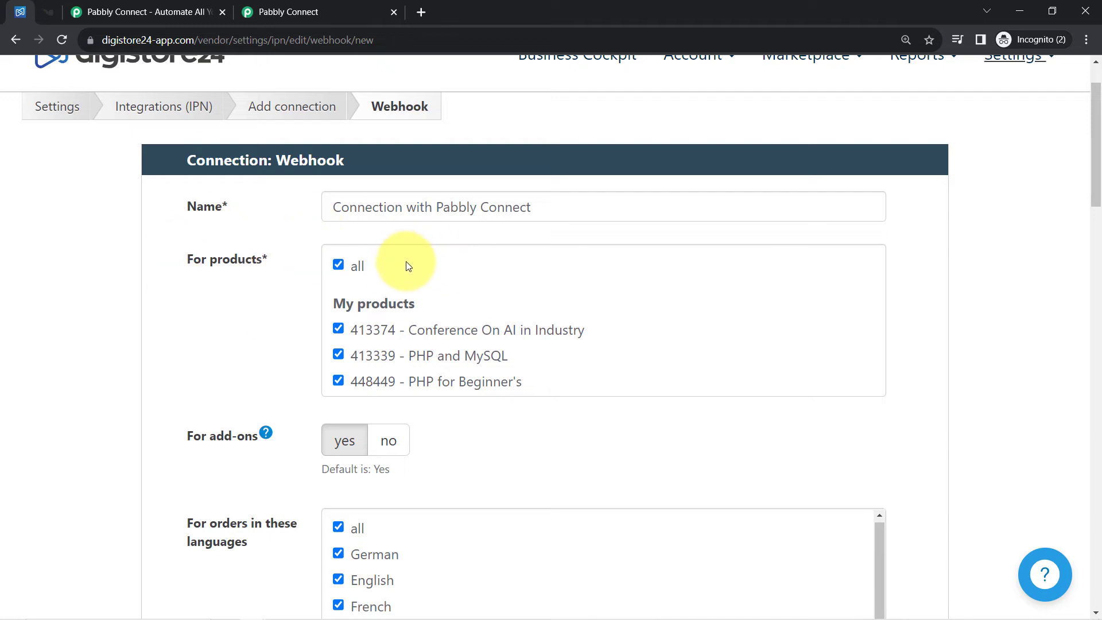
{"action": "scroll", "coordinate": [431, 303], "scroll_direction": "down", "scroll_amount": 1}
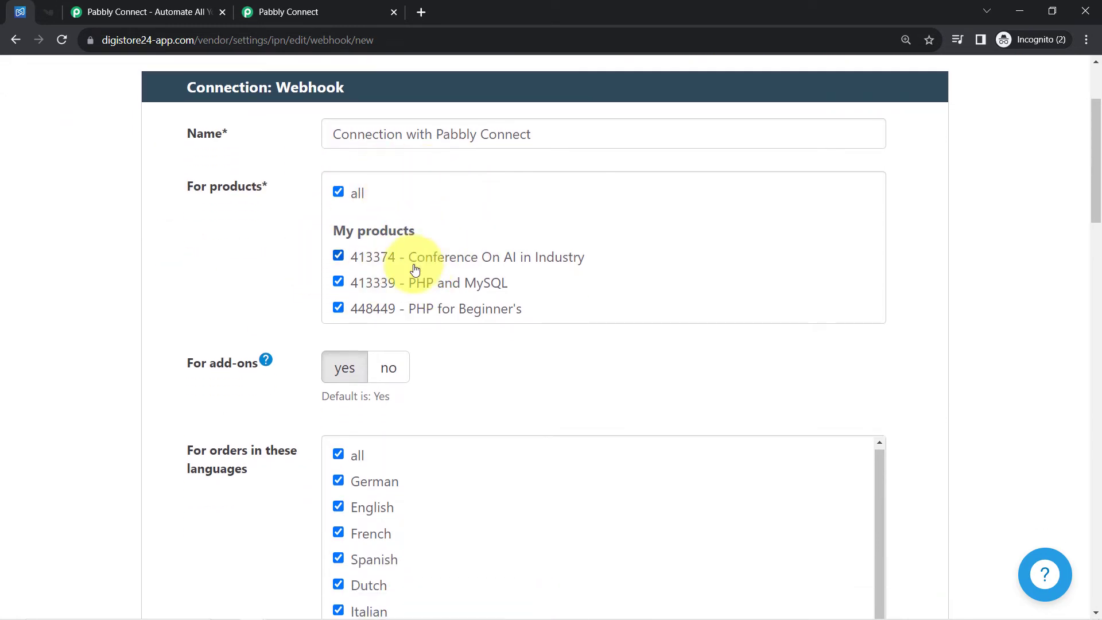
{"action": "scroll", "coordinate": [413, 270], "scroll_direction": "down", "scroll_amount": 1}
{"action": "scroll", "coordinate": [481, 251], "scroll_direction": "up", "scroll_amount": 1}
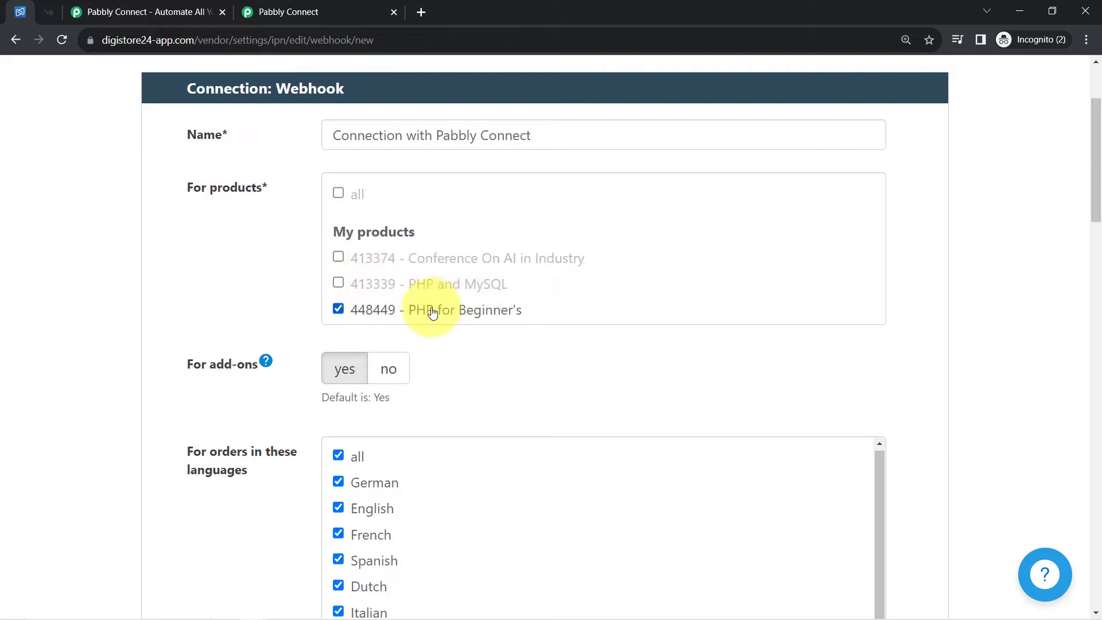
Check the webhook's order languages, notifications and order events, and save the connection.
{"action": "scroll", "coordinate": [197, 278], "scroll_direction": "down", "scroll_amount": 4}
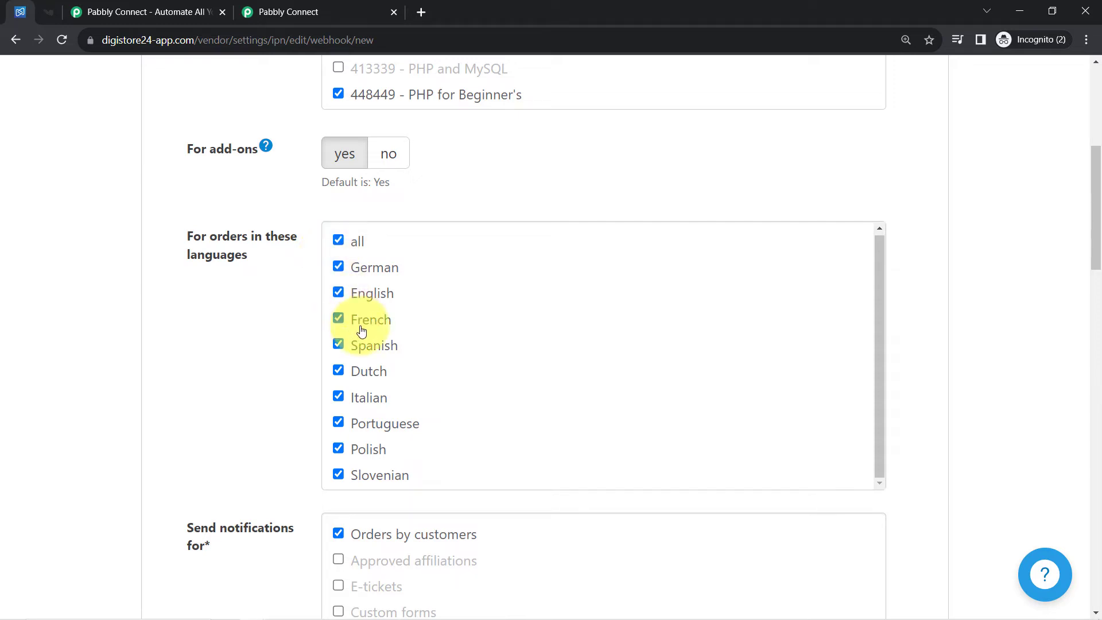
{"action": "scroll", "coordinate": [315, 369], "scroll_direction": "down", "scroll_amount": 3}
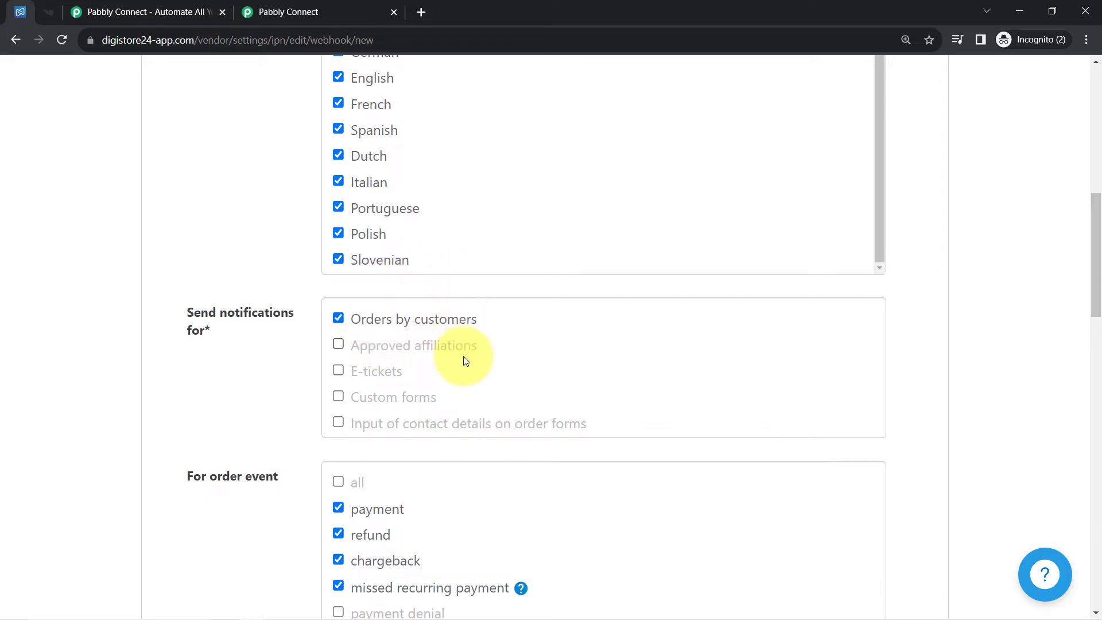
{"action": "scroll", "coordinate": [463, 359], "scroll_direction": "down", "scroll_amount": 6}
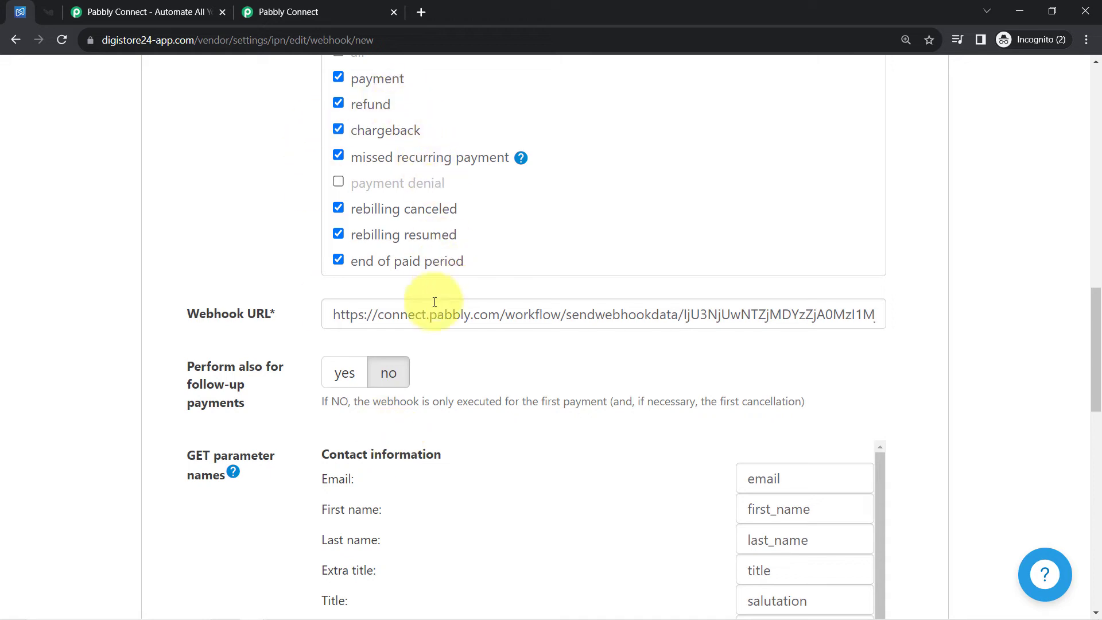
{"action": "scroll", "coordinate": [433, 305], "scroll_direction": "up", "scroll_amount": 4}
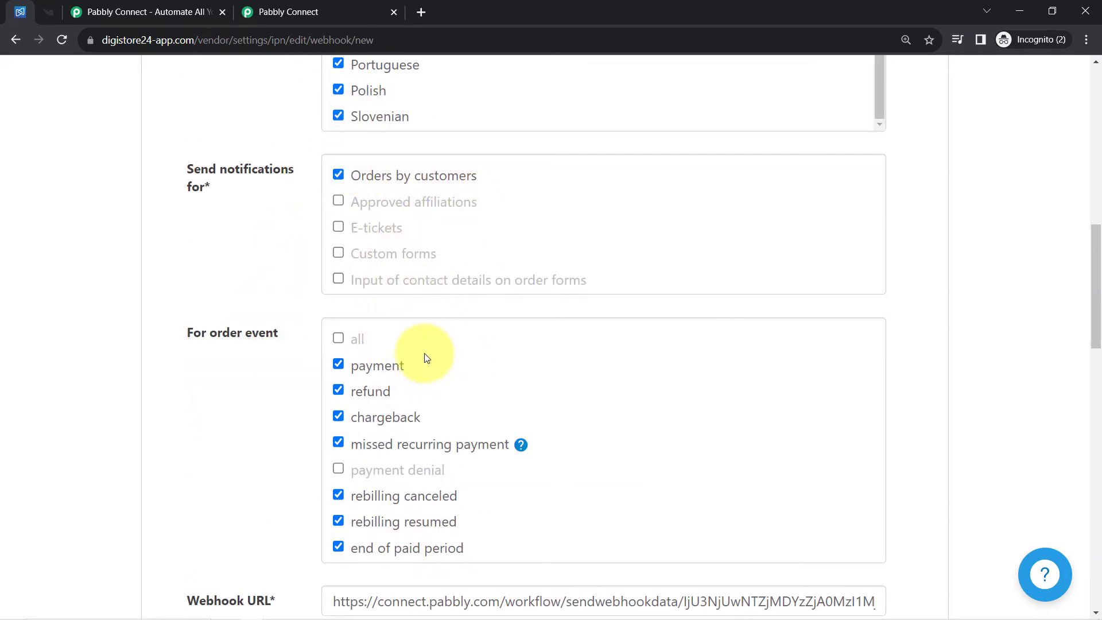
{"action": "scroll", "coordinate": [425, 357], "scroll_direction": "down", "scroll_amount": 16}
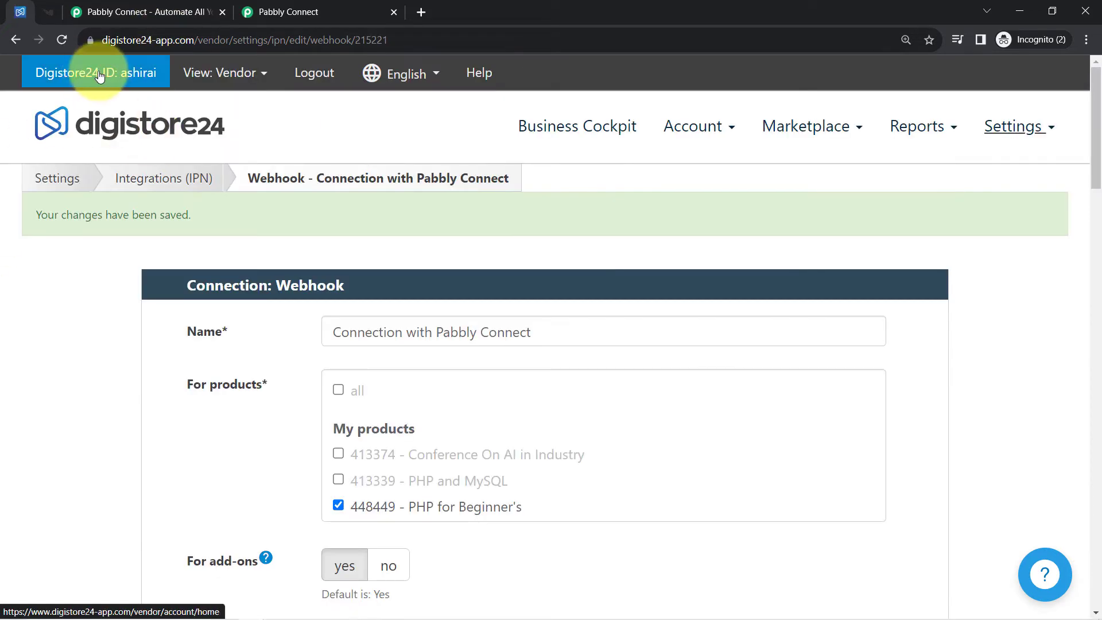
Run a connection test for the saved Digistore24 webhook.
{"action": "left_click", "coordinate": [285, 7]}
{"action": "left_click", "coordinate": [20, 11]}
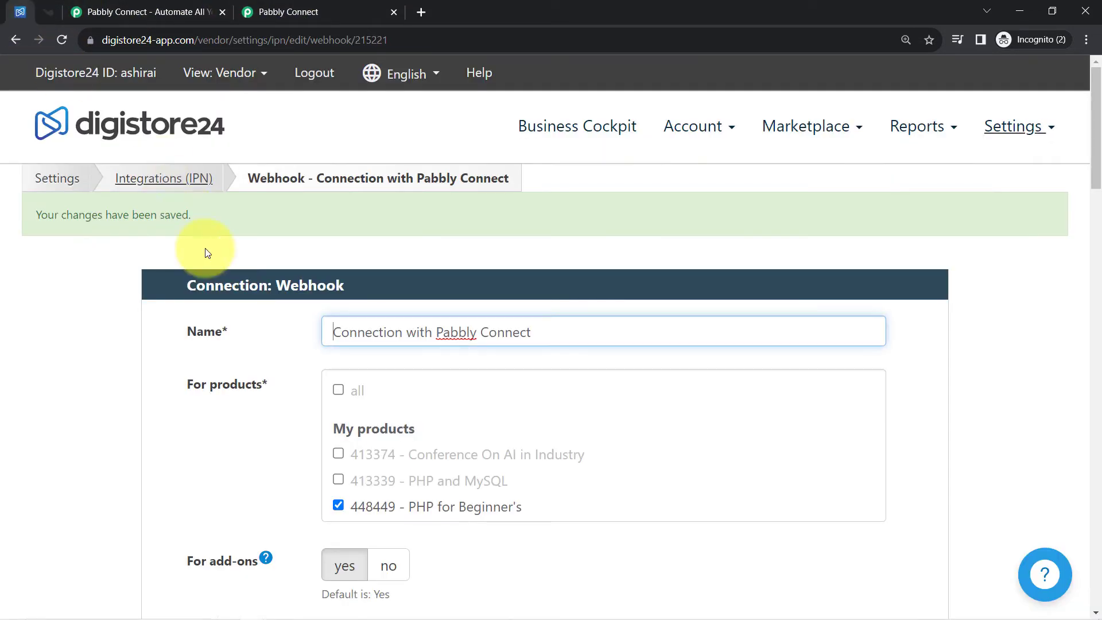
{"action": "scroll", "coordinate": [425, 458], "scroll_direction": "down", "scroll_amount": 6}
{"action": "scroll", "coordinate": [425, 456], "scroll_direction": "down", "scroll_amount": 15}
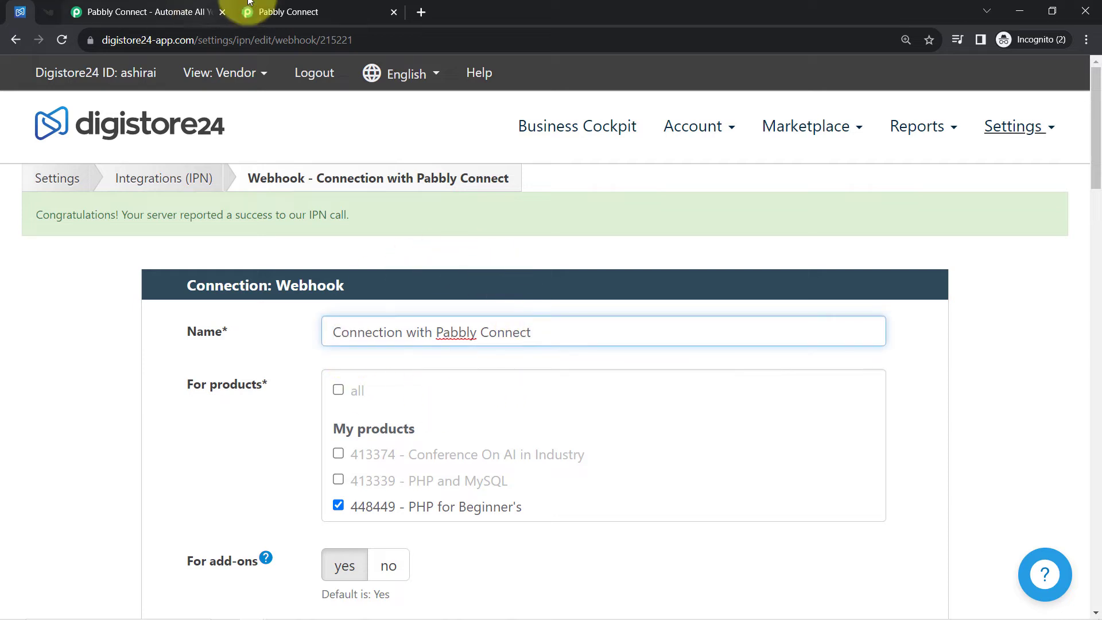
Switch back to the Pabbly Connect workflow and examine the labels and values in the received webhook response.
{"action": "left_click", "coordinate": [310, 12]}
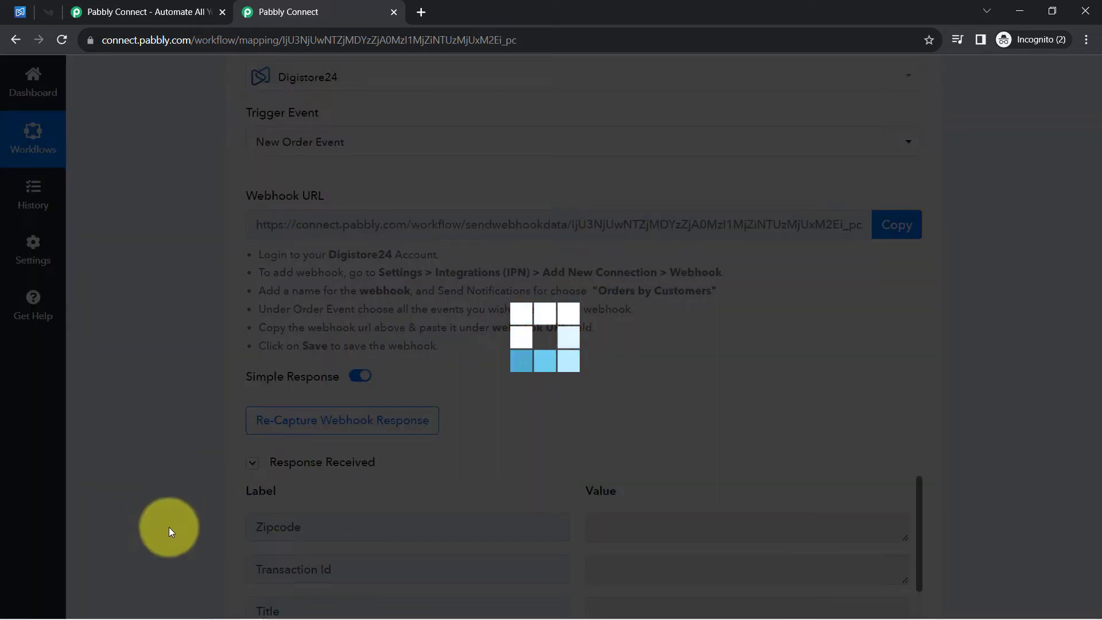
{"action": "scroll", "coordinate": [304, 452], "scroll_direction": "down", "scroll_amount": 5}
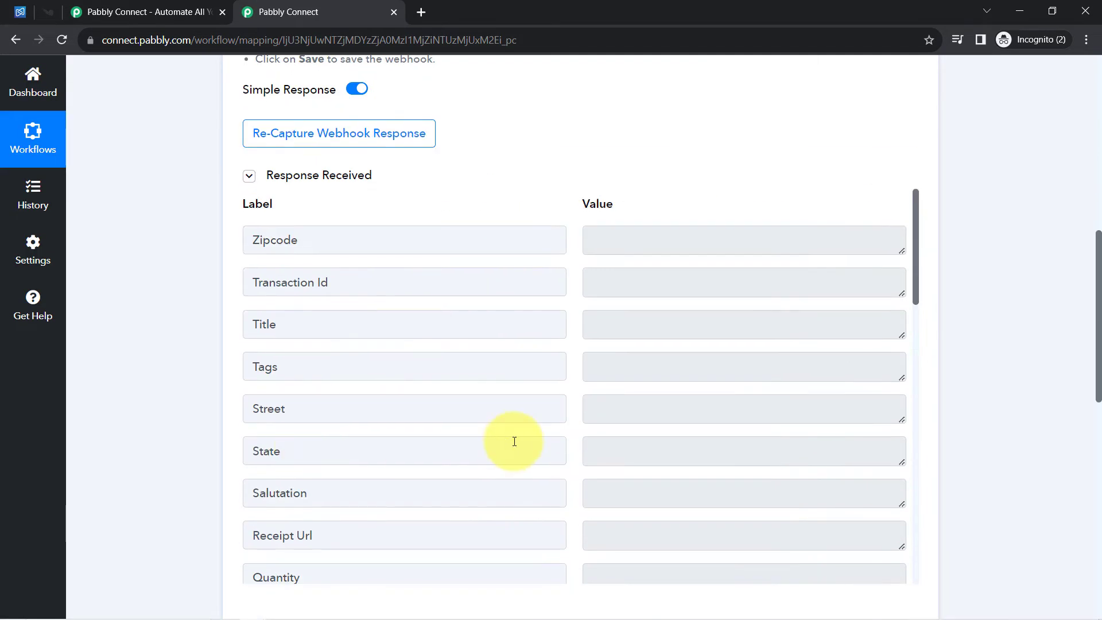
{"action": "scroll", "coordinate": [512, 442], "scroll_direction": "down", "scroll_amount": 11}
{"action": "scroll", "coordinate": [738, 457], "scroll_direction": "down", "scroll_amount": 5}
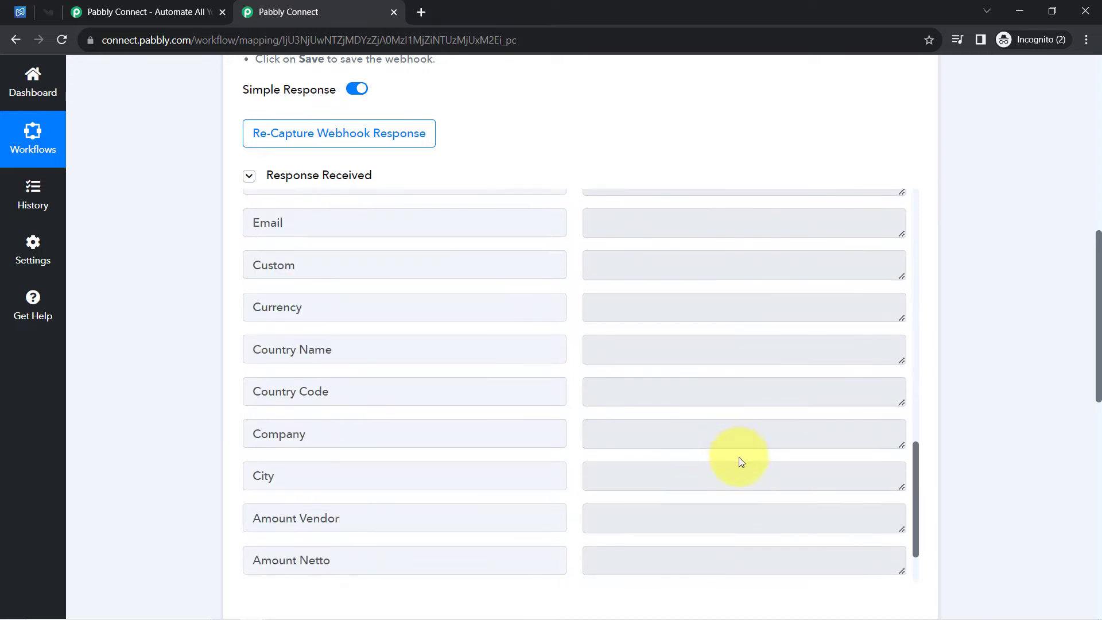
{"action": "scroll", "coordinate": [739, 457], "scroll_direction": "up", "scroll_amount": 12}
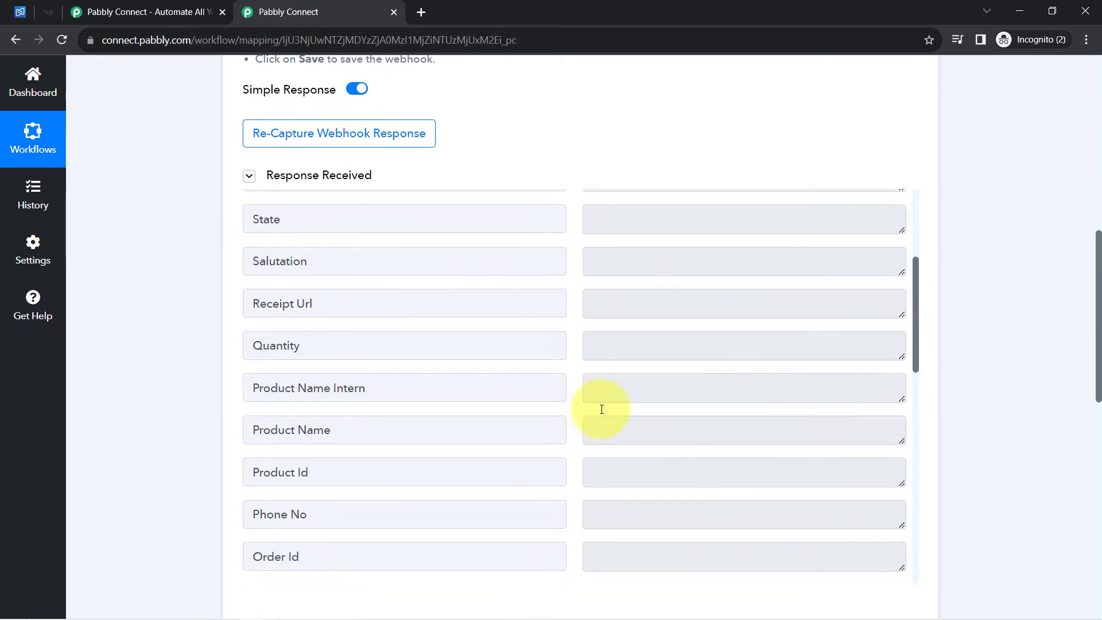
{"action": "scroll", "coordinate": [167, 259], "scroll_direction": "up", "scroll_amount": 3}
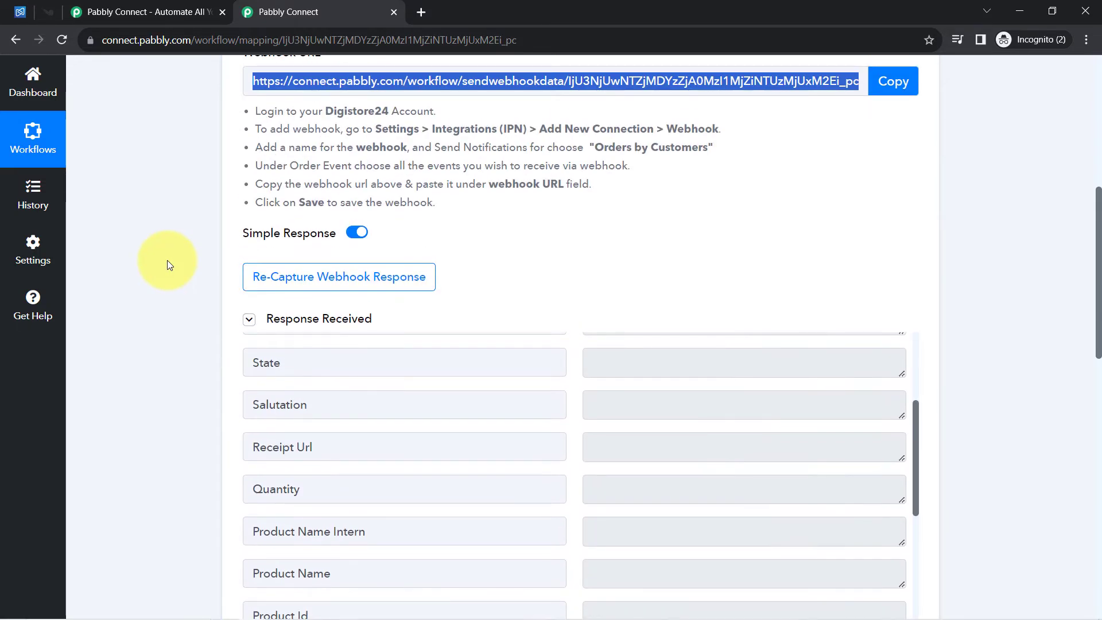
Recapture the webhook response for the Digistore24 trigger and read the note about making a test submission.
{"action": "left_click", "coordinate": [324, 276]}
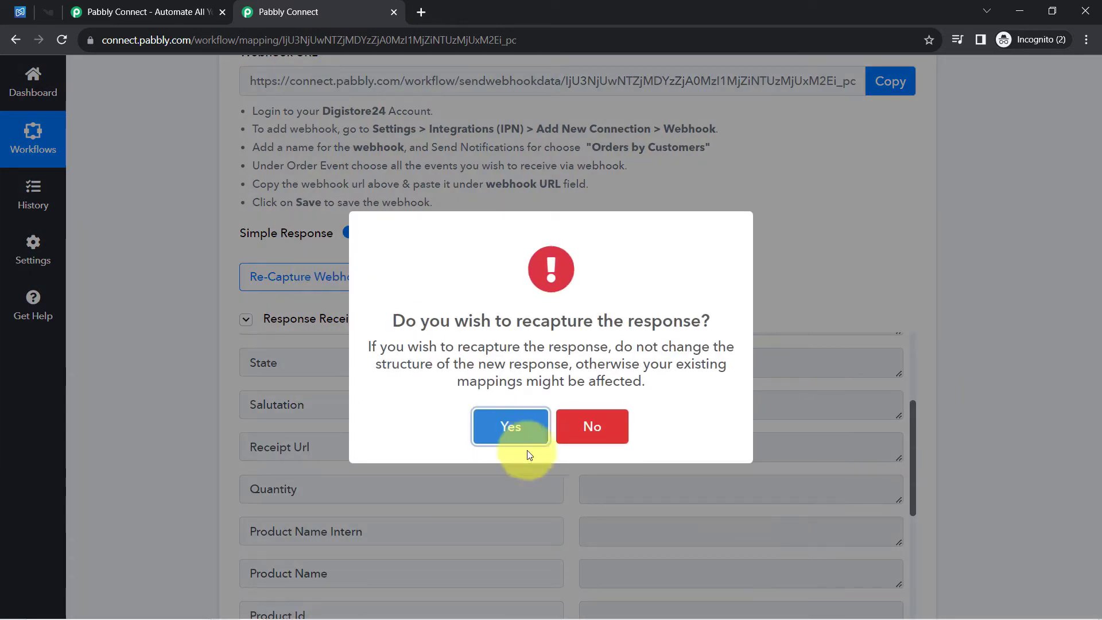
{"action": "left_click", "coordinate": [497, 443]}
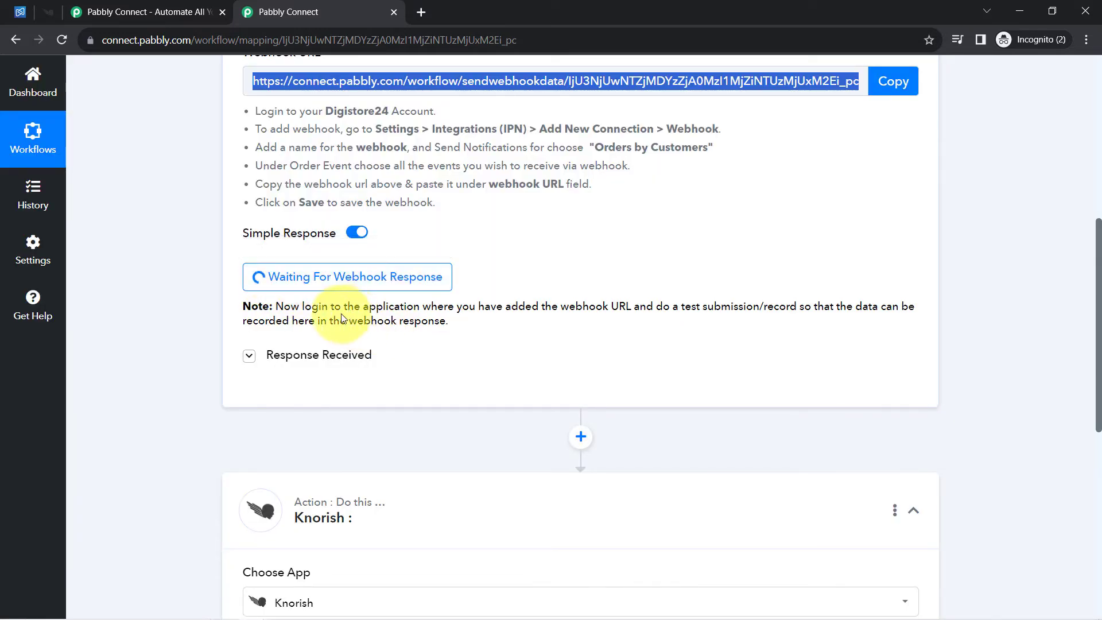
{"action": "left_click_drag", "start_coordinate": [301, 310], "coordinate": [435, 322]}
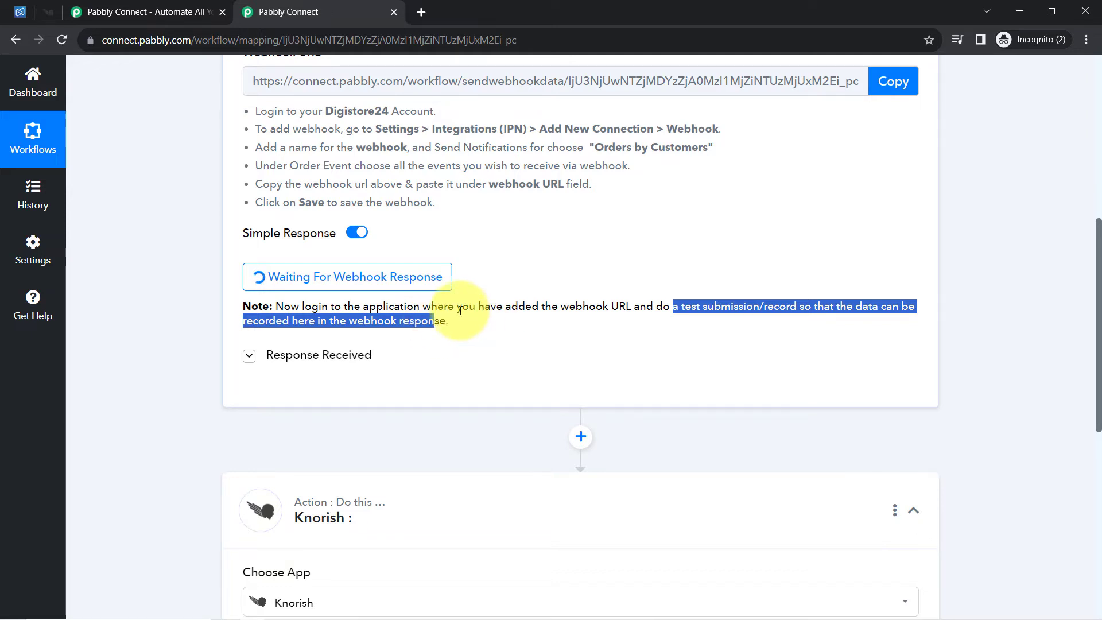
Reread the note about making a test submission, and switch to Digistore24 to open its dashboard.
{"action": "left_click", "coordinate": [459, 311]}
{"action": "left_click_drag", "start_coordinate": [688, 307], "coordinate": [814, 308]}
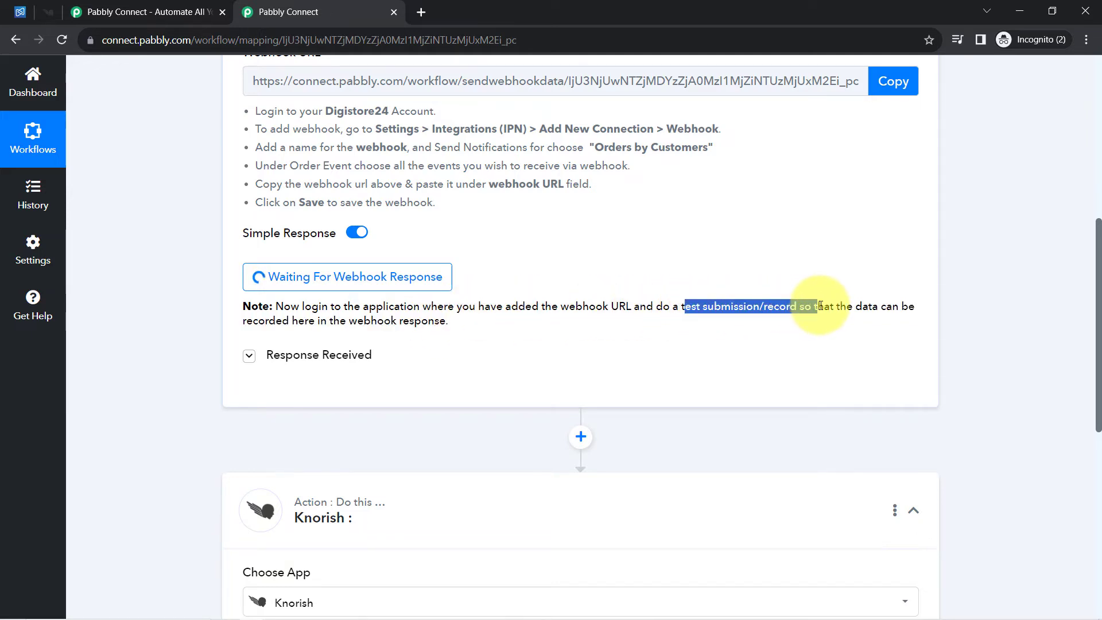
{"action": "scroll", "coordinate": [618, 371], "scroll_direction": "up", "scroll_amount": 3}
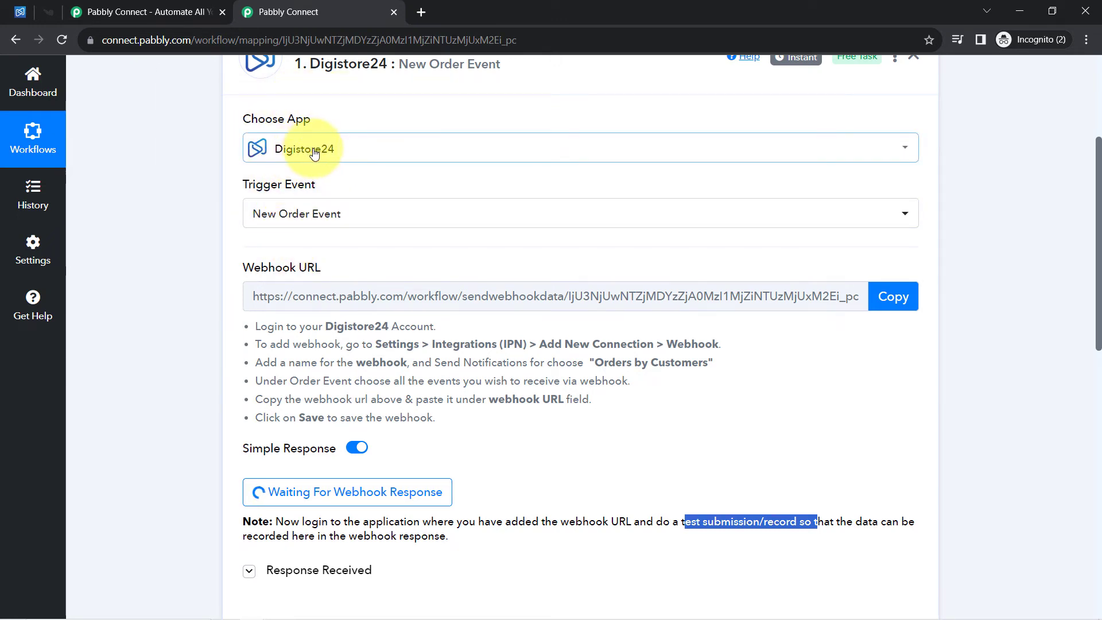
{"action": "left_click", "coordinate": [11, 9]}
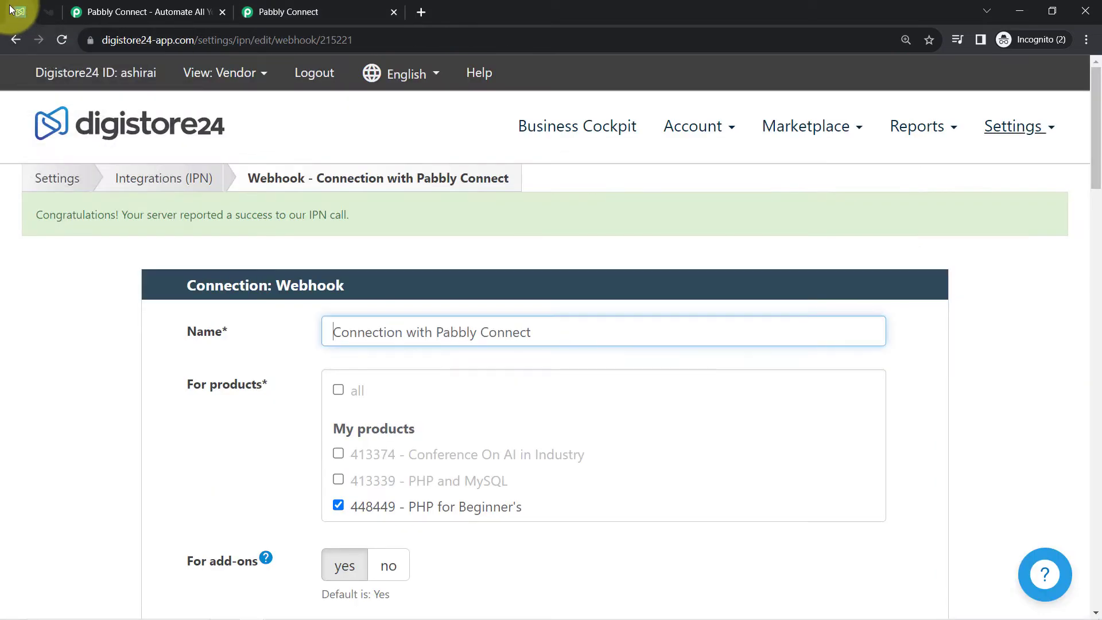
{"action": "left_click", "coordinate": [113, 124]}
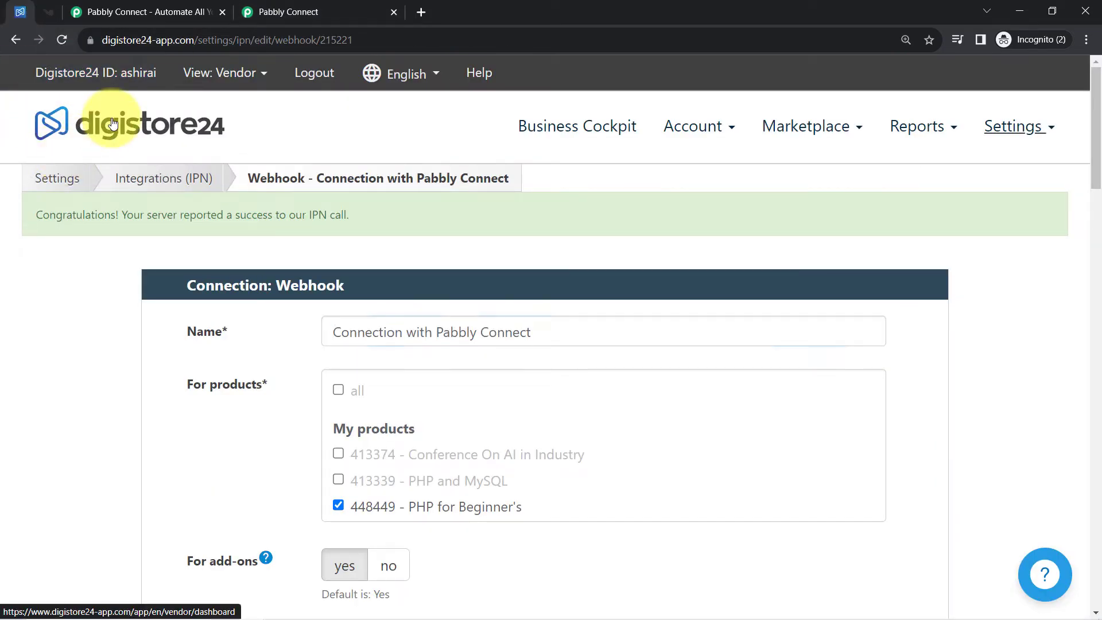
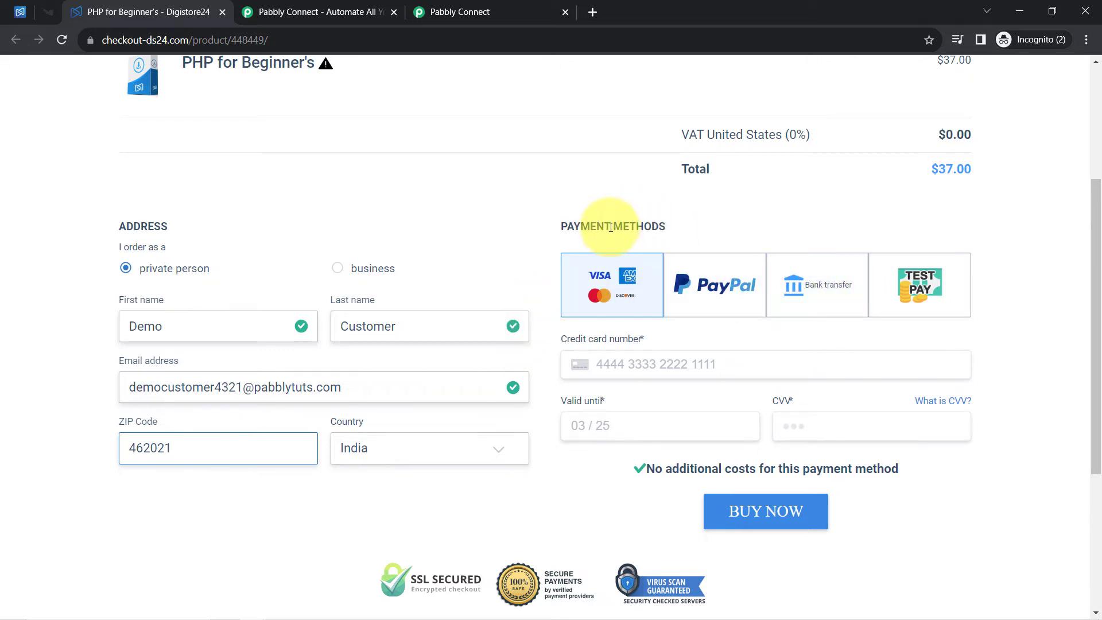
Choose Test Pay as the payment method for the PHP for Beginner's course and place the order.
{"action": "left_click", "coordinate": [911, 290]}
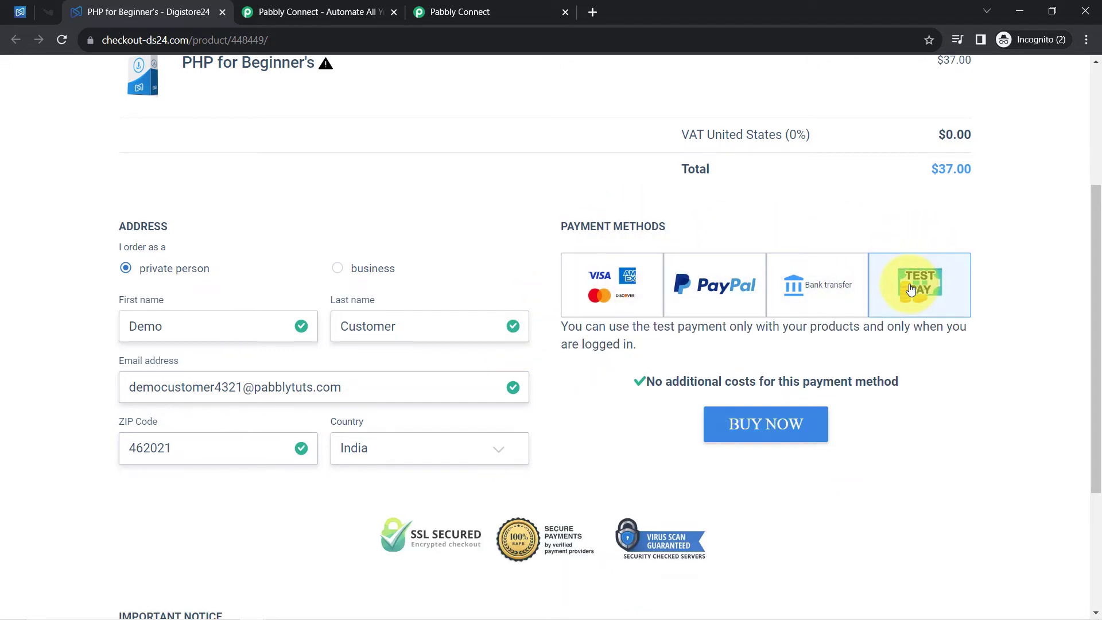
{"action": "left_click", "coordinate": [768, 425]}
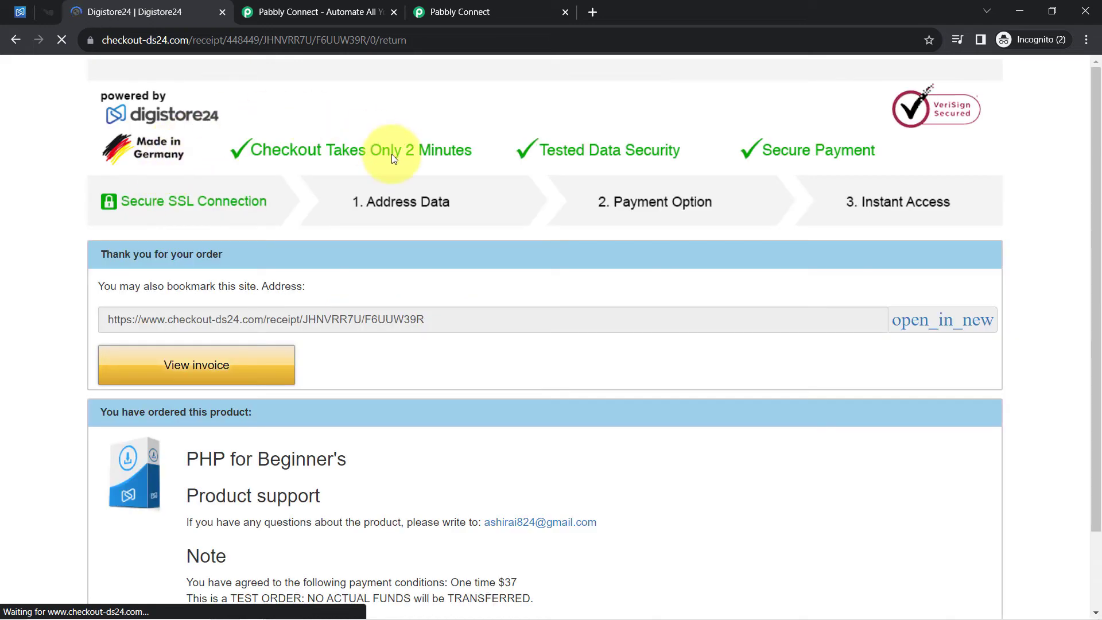
Switch back to the Pabbly Connect workflow and check the receipt URL and product name in the captured webhook response.
{"action": "left_click", "coordinate": [475, 5]}
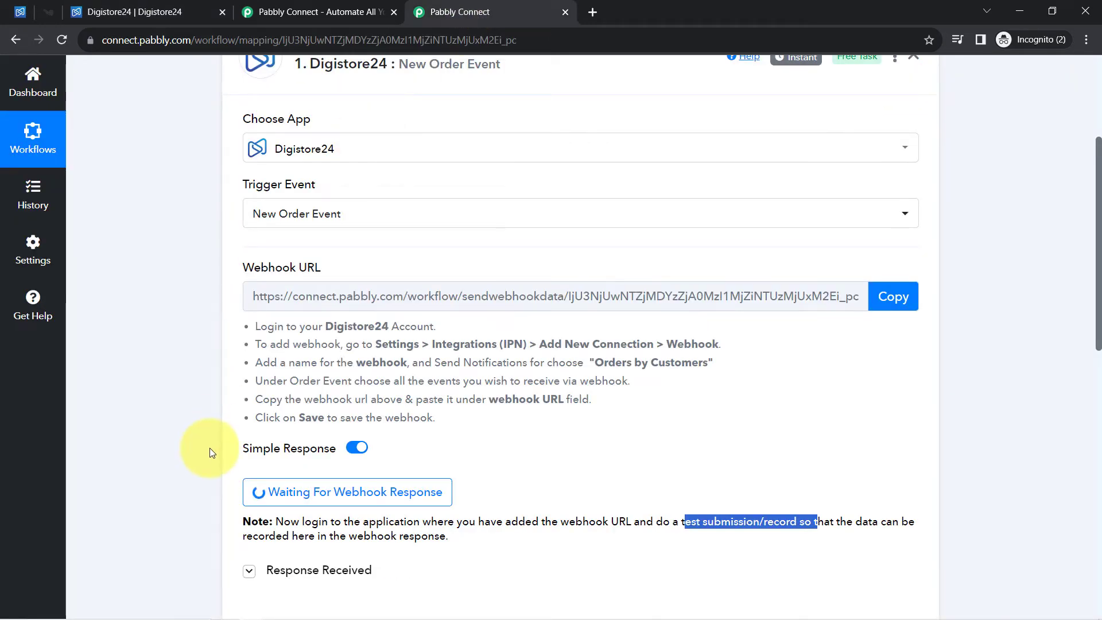
{"action": "scroll", "coordinate": [265, 443], "scroll_direction": "down", "scroll_amount": 5}
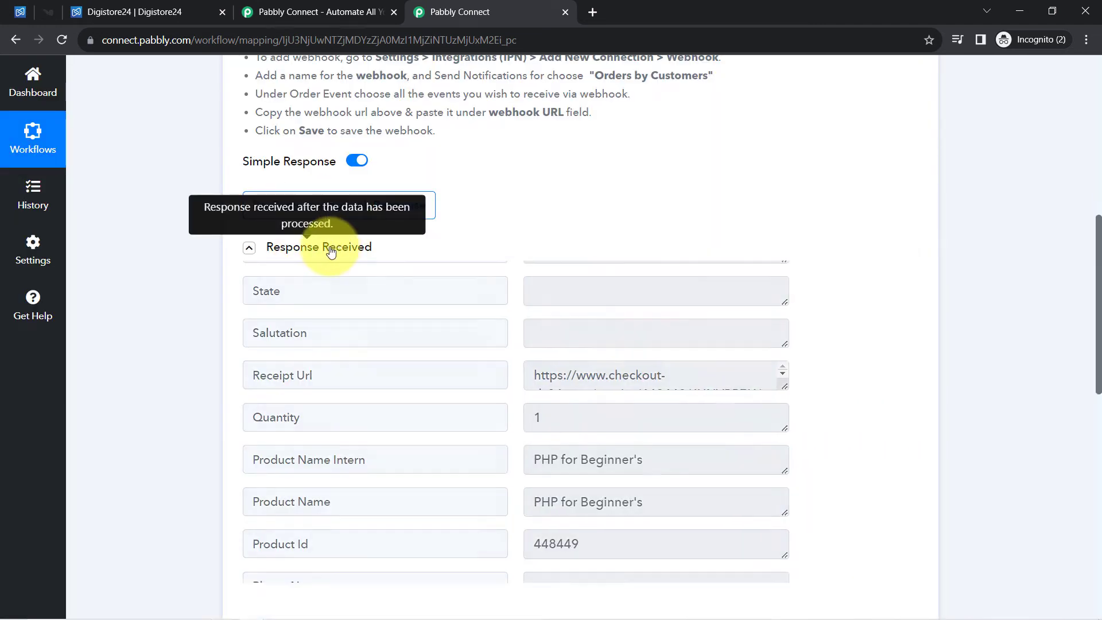
{"action": "left_click", "coordinate": [331, 252]}
{"action": "left_click", "coordinate": [331, 252]}
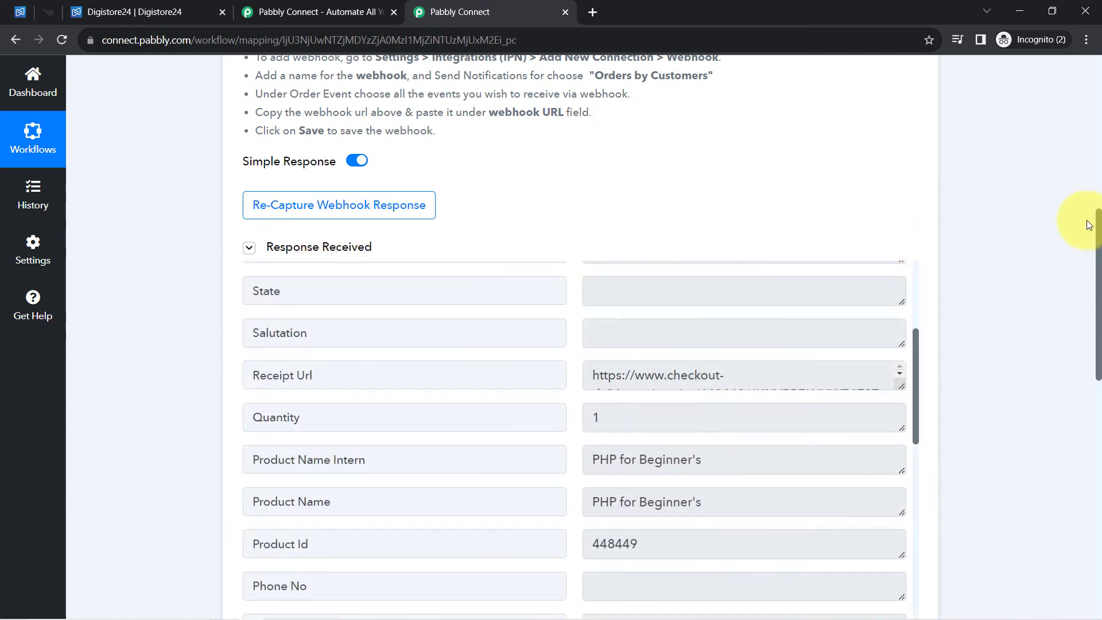
{"action": "left_click_drag", "start_coordinate": [1100, 224], "coordinate": [1094, 273]}
{"action": "left_click_drag", "start_coordinate": [264, 221], "coordinate": [318, 218]}
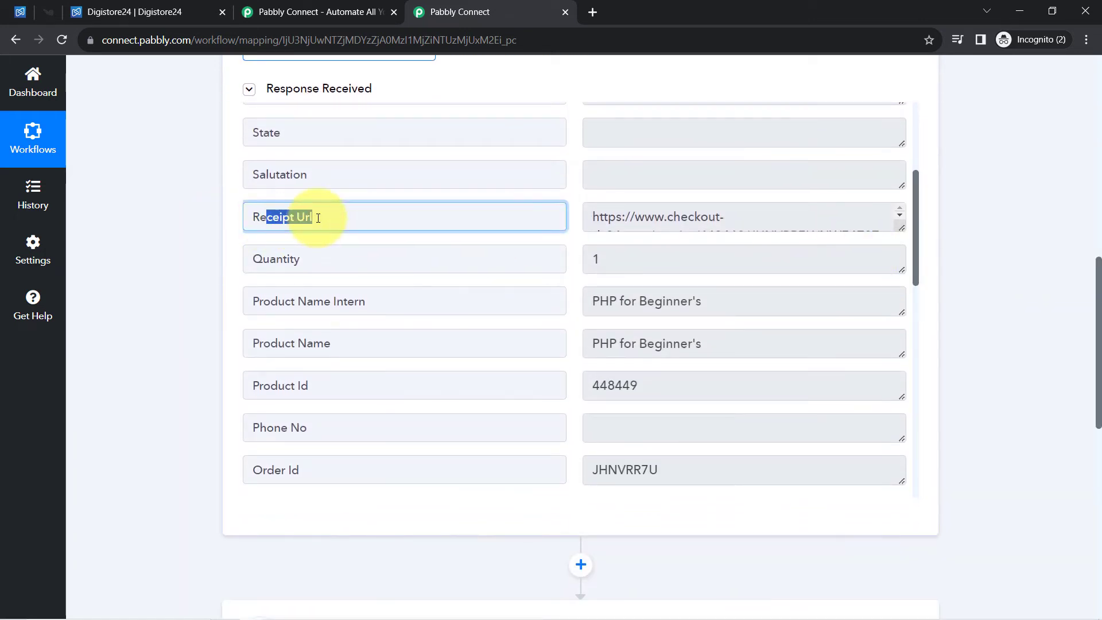
{"action": "left_click_drag", "start_coordinate": [654, 301], "coordinate": [600, 301]}
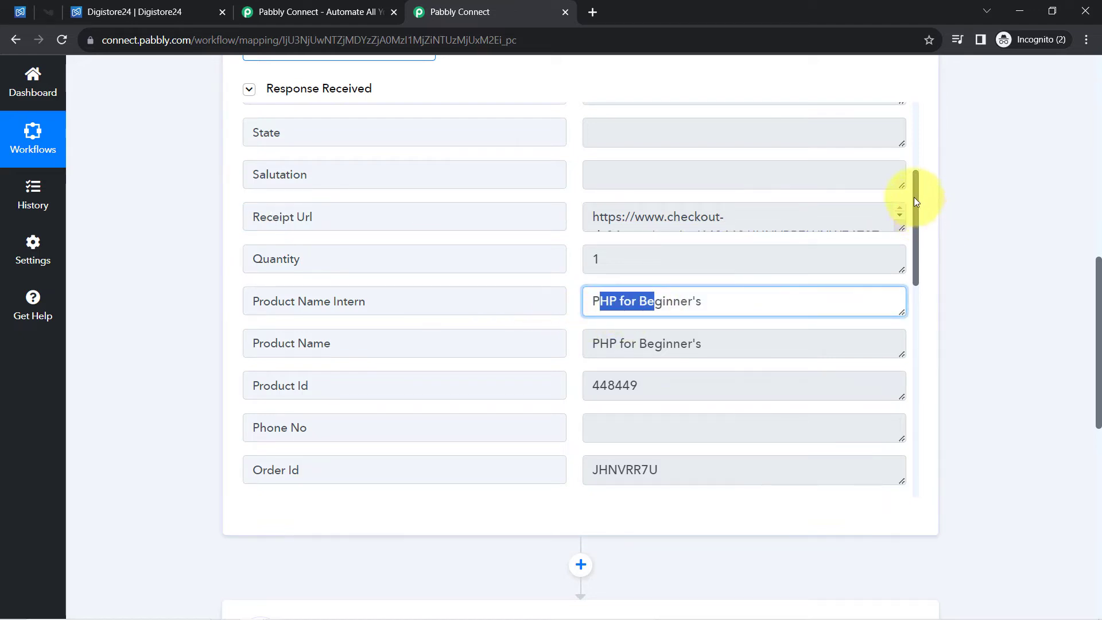
Examine the customer name, email, country and amount fields in the captured webhook response.
{"action": "left_click_drag", "start_coordinate": [915, 207], "coordinate": [925, 286]}
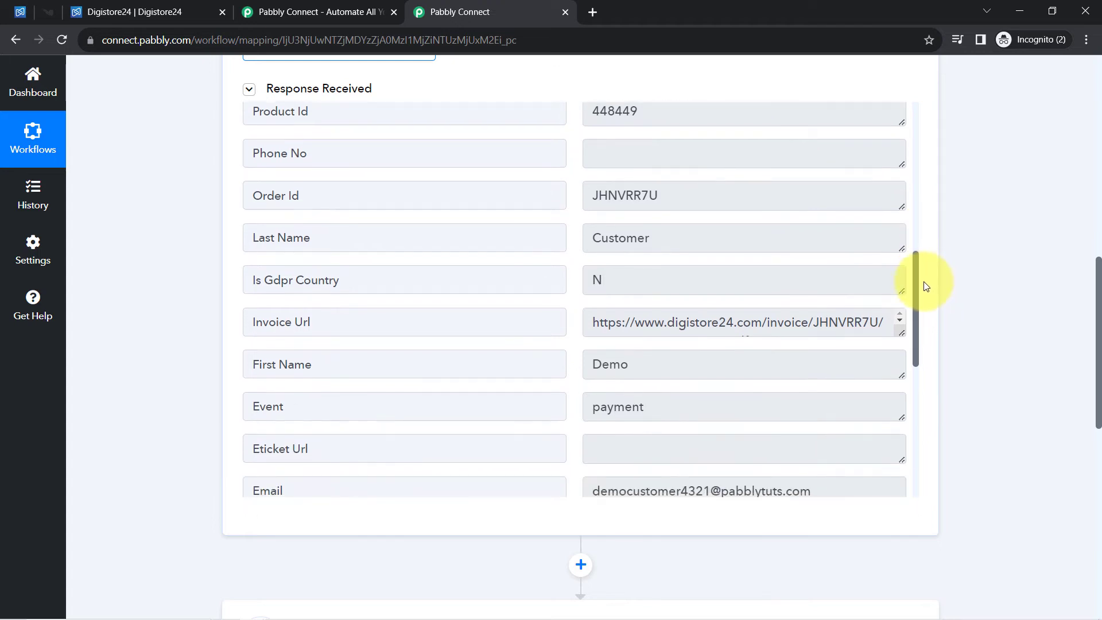
{"action": "scroll", "coordinate": [925, 285], "scroll_direction": "down", "scroll_amount": 1}
{"action": "double_click", "coordinate": [637, 177]}
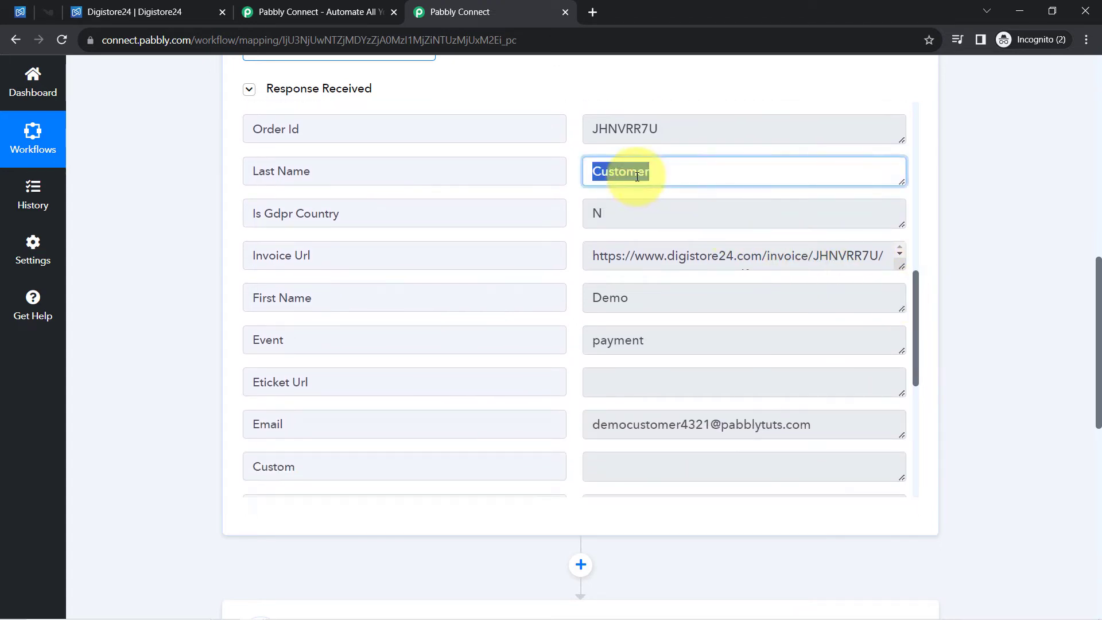
{"action": "double_click", "coordinate": [617, 298]}
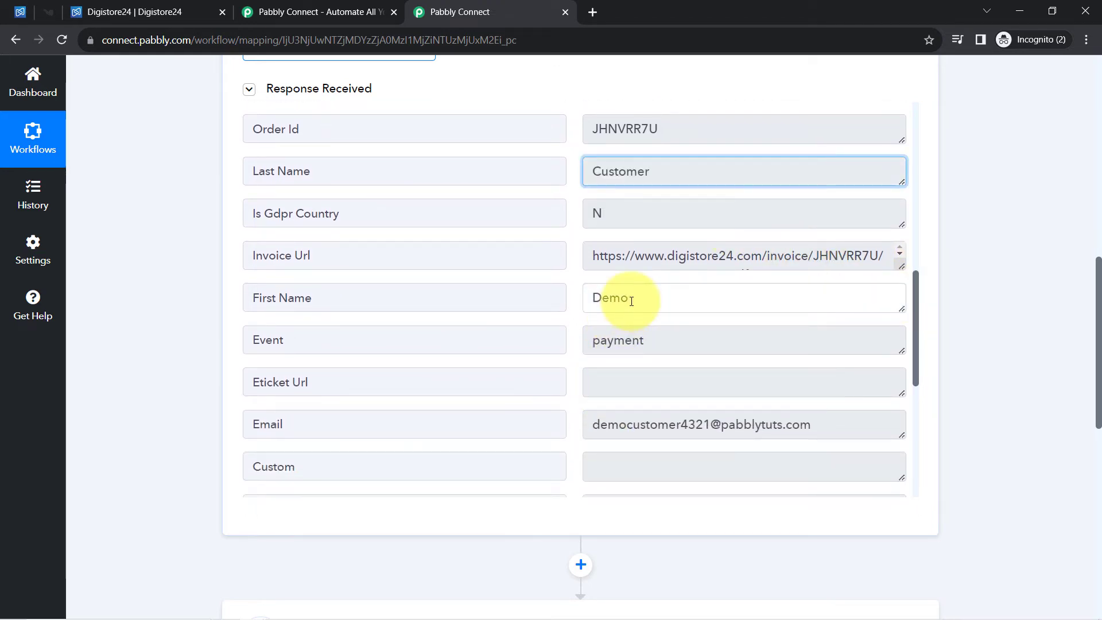
{"action": "scroll", "coordinate": [674, 336], "scroll_direction": "down", "scroll_amount": 1}
{"action": "double_click", "coordinate": [660, 356]}
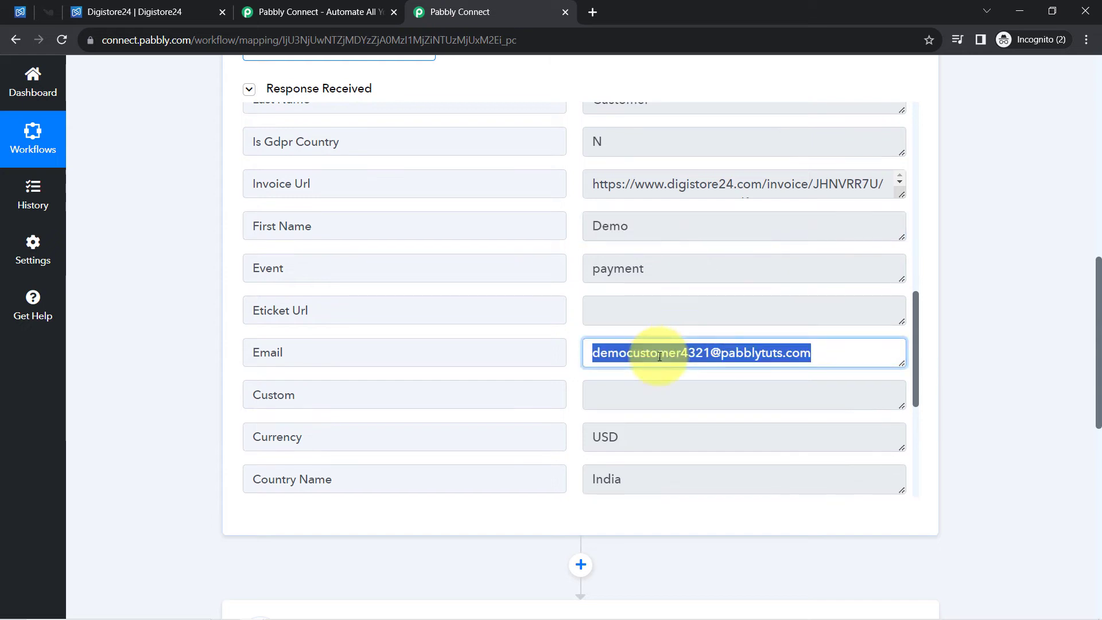
{"action": "scroll", "coordinate": [661, 334], "scroll_direction": "down", "scroll_amount": 2}
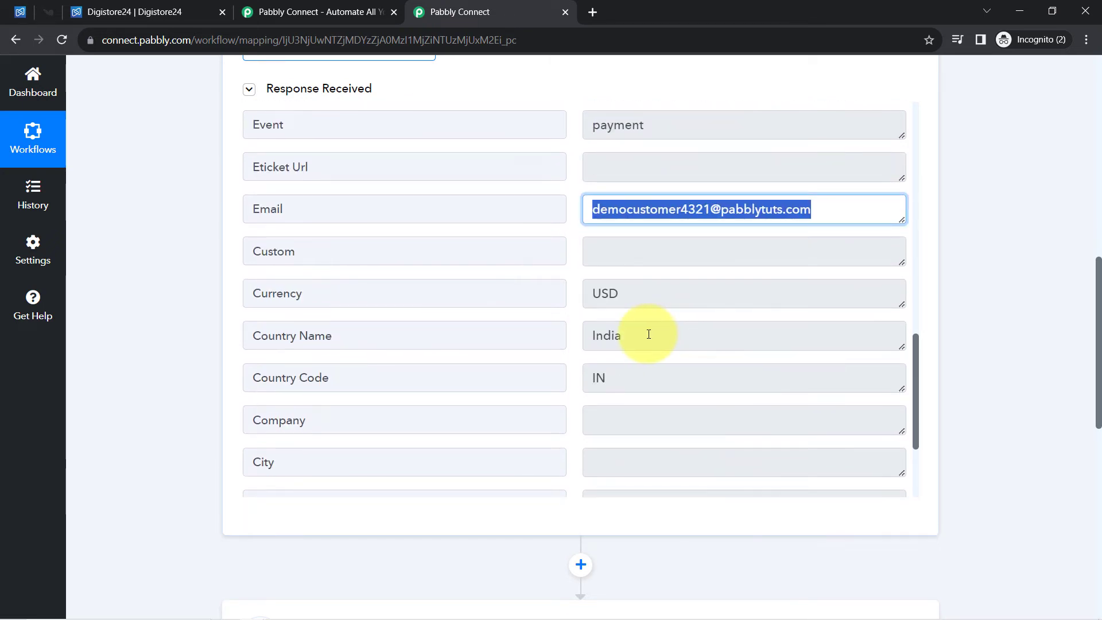
{"action": "scroll", "coordinate": [649, 334], "scroll_direction": "down", "scroll_amount": 2}
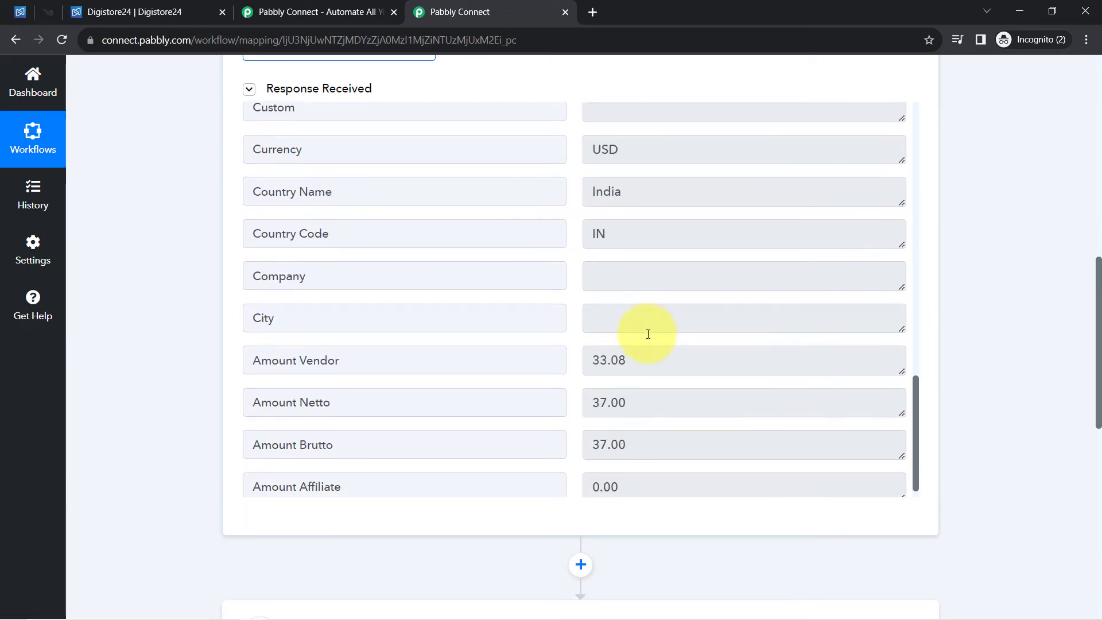
{"action": "scroll", "coordinate": [648, 333], "scroll_direction": "down", "scroll_amount": 1}
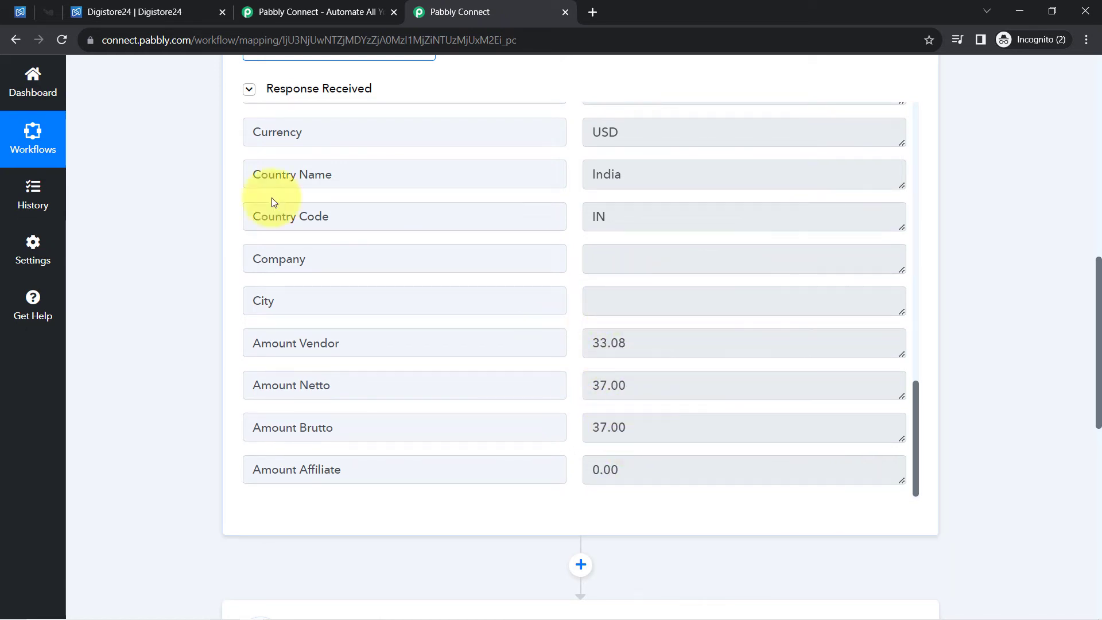
Switch to the Digistore24 receipt page and review the details of the test order.
{"action": "left_click", "coordinate": [148, 4]}
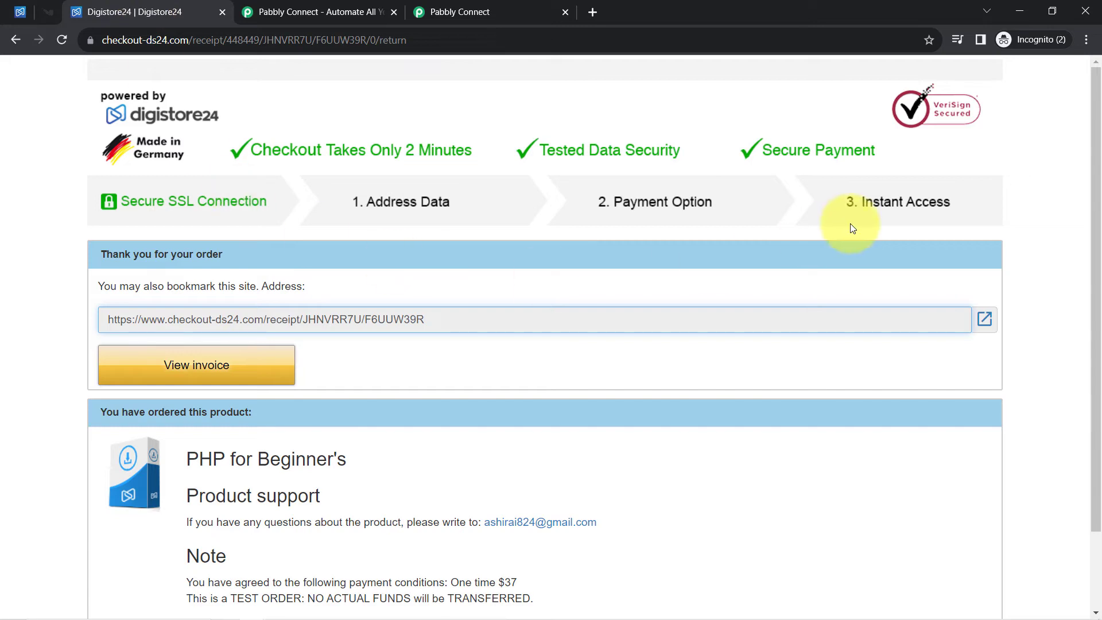
{"action": "scroll", "coordinate": [528, 370], "scroll_direction": "down", "scroll_amount": 2}
{"action": "scroll", "coordinate": [517, 362], "scroll_direction": "up", "scroll_amount": 1}
{"action": "scroll", "coordinate": [507, 359], "scroll_direction": "up", "scroll_amount": 1}
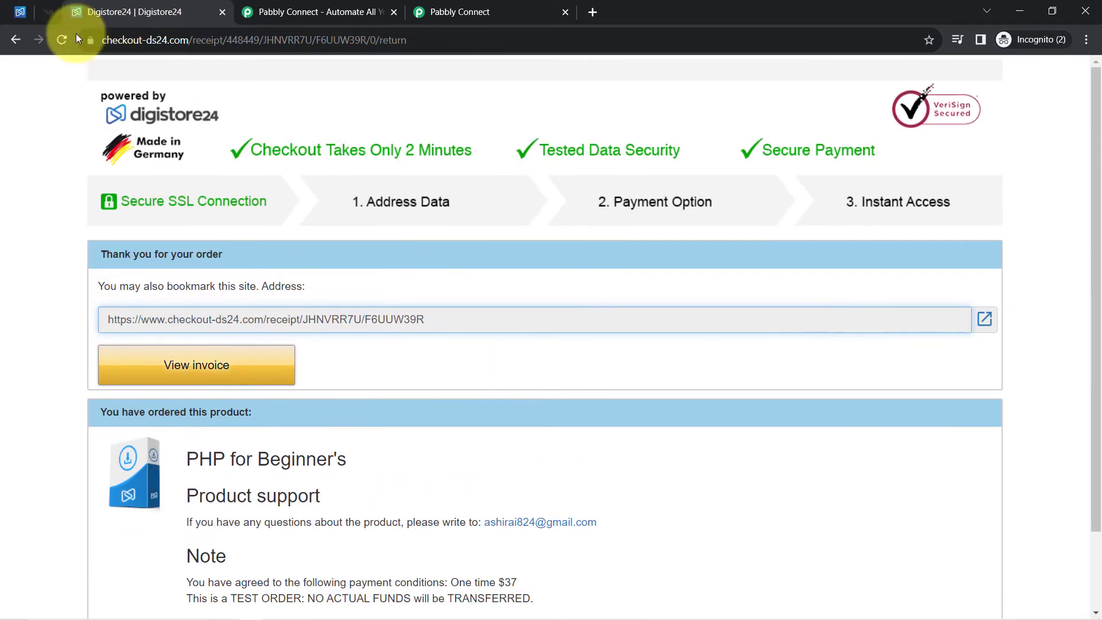
Open a test purchase for PHP for Beginner's from the Digistore24 product list to check its total price, and close the checkout page.
{"action": "left_click", "coordinate": [26, 12]}
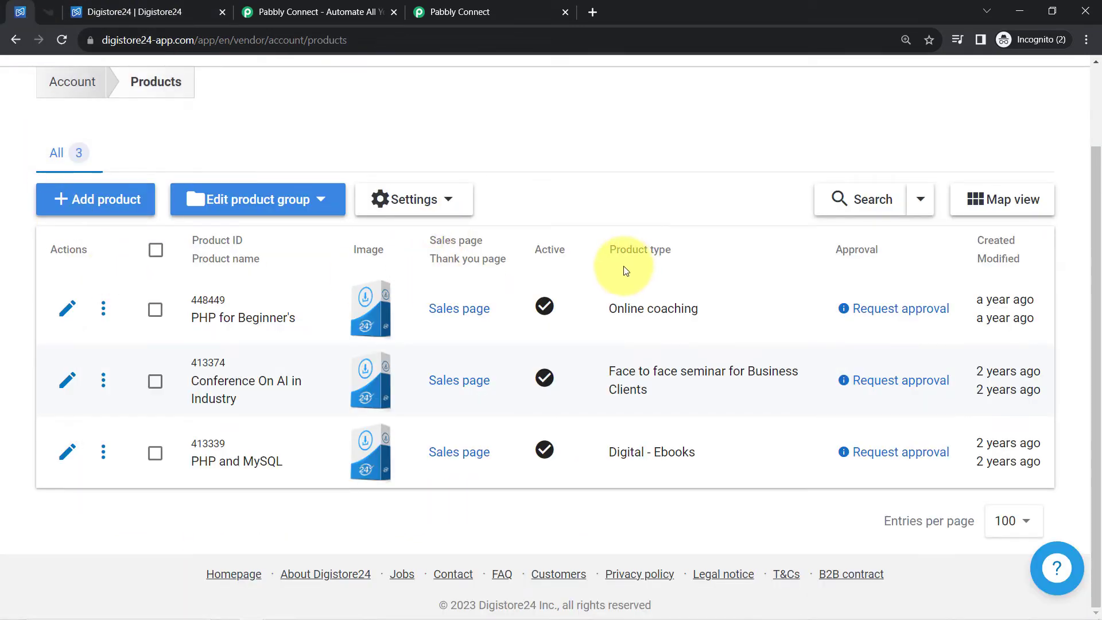
{"action": "left_click", "coordinate": [104, 308]}
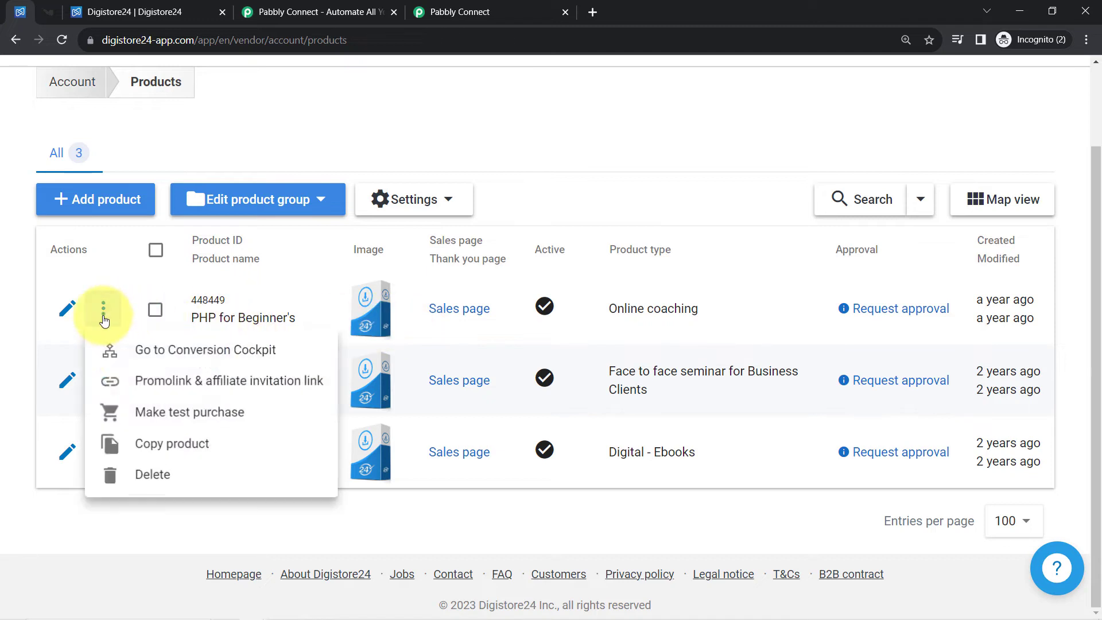
{"action": "left_click", "coordinate": [145, 410]}
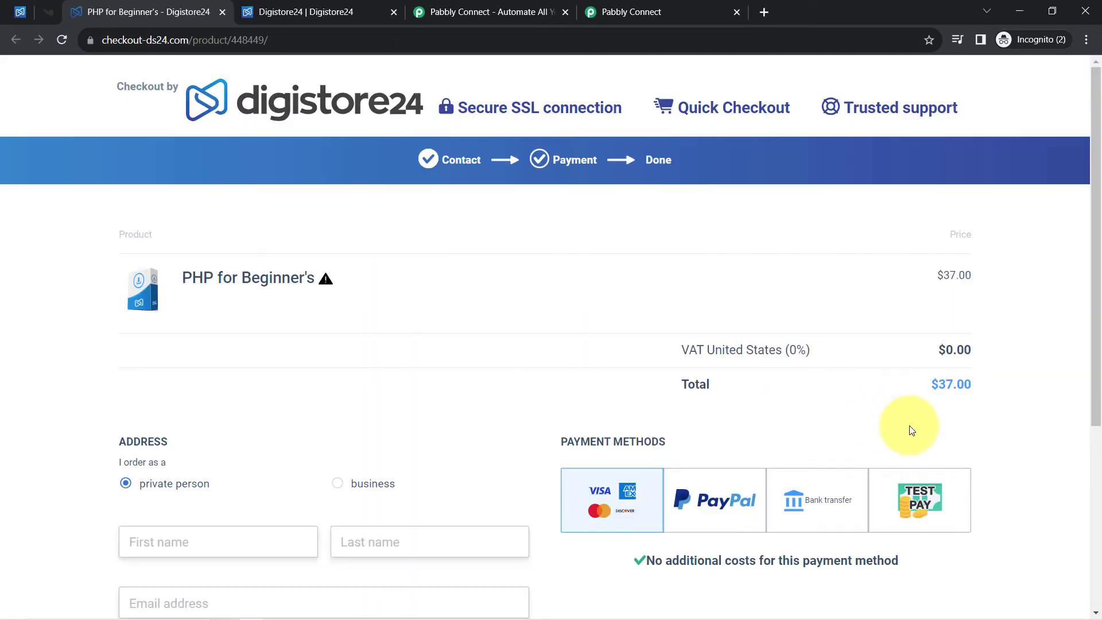
{"action": "left_click_drag", "start_coordinate": [931, 384], "coordinate": [971, 386]}
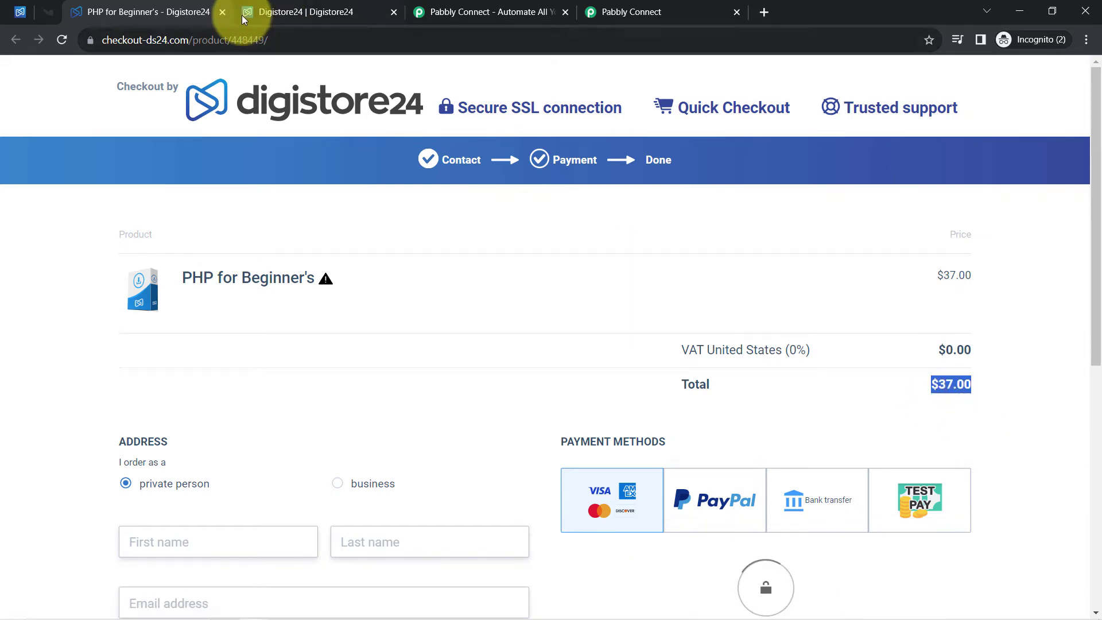
{"action": "left_click", "coordinate": [222, 12]}
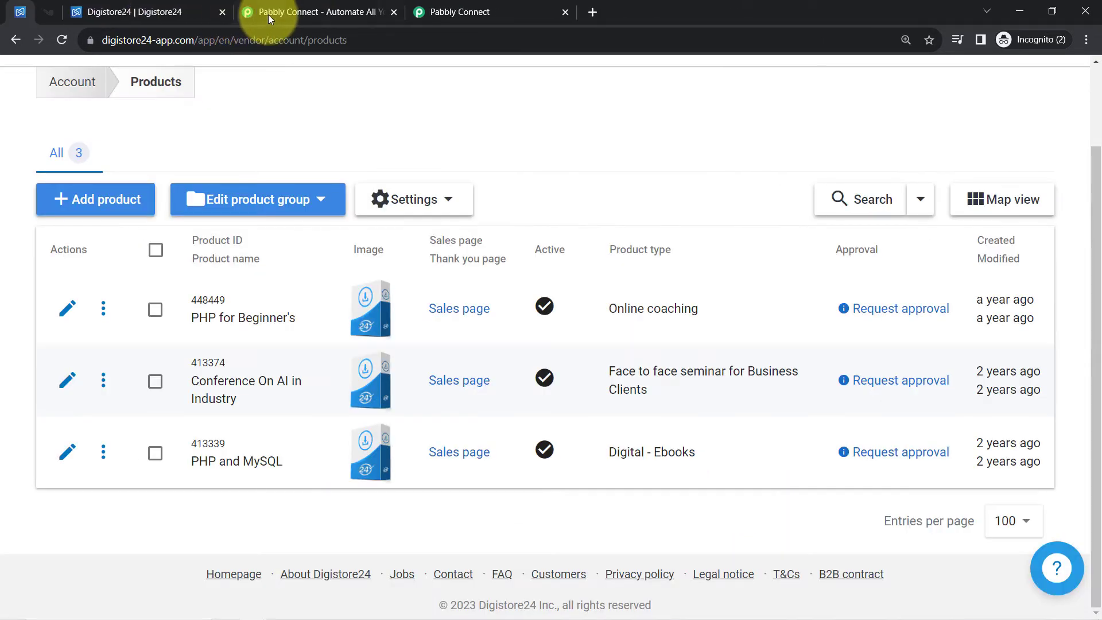
Return to the Pabbly Connect workflow and check the Amount Netto and Amount Brutto values in the response.
{"action": "left_click", "coordinate": [447, 12]}
{"action": "left_click_drag", "start_coordinate": [631, 390], "coordinate": [606, 390]}
{"action": "left_click_drag", "start_coordinate": [628, 428], "coordinate": [544, 428]}
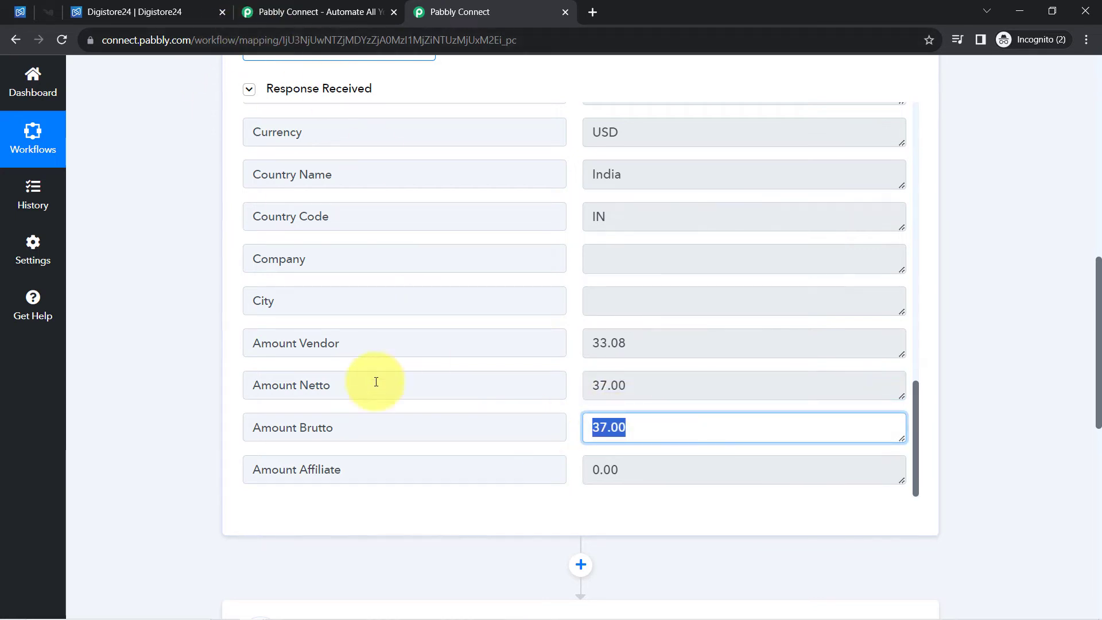
Collapse the Digistore24 New Order Event trigger step in the workflow.
{"action": "scroll", "coordinate": [406, 253], "scroll_direction": "up", "scroll_amount": 12}
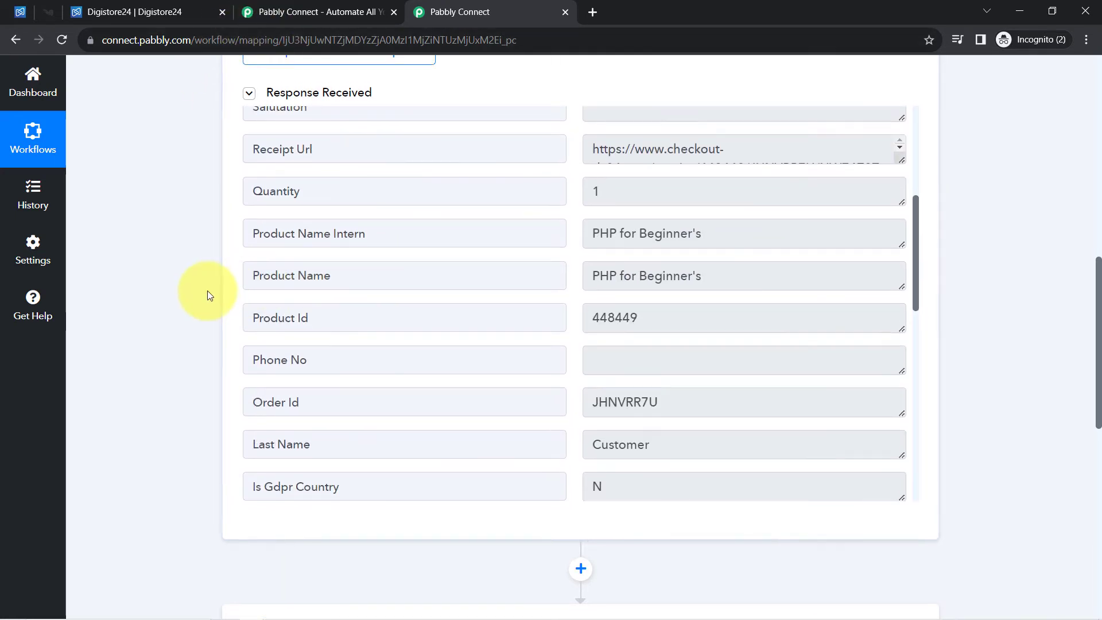
{"action": "scroll", "coordinate": [208, 290], "scroll_direction": "up", "scroll_amount": 10}
{"action": "left_click", "coordinate": [314, 262]}
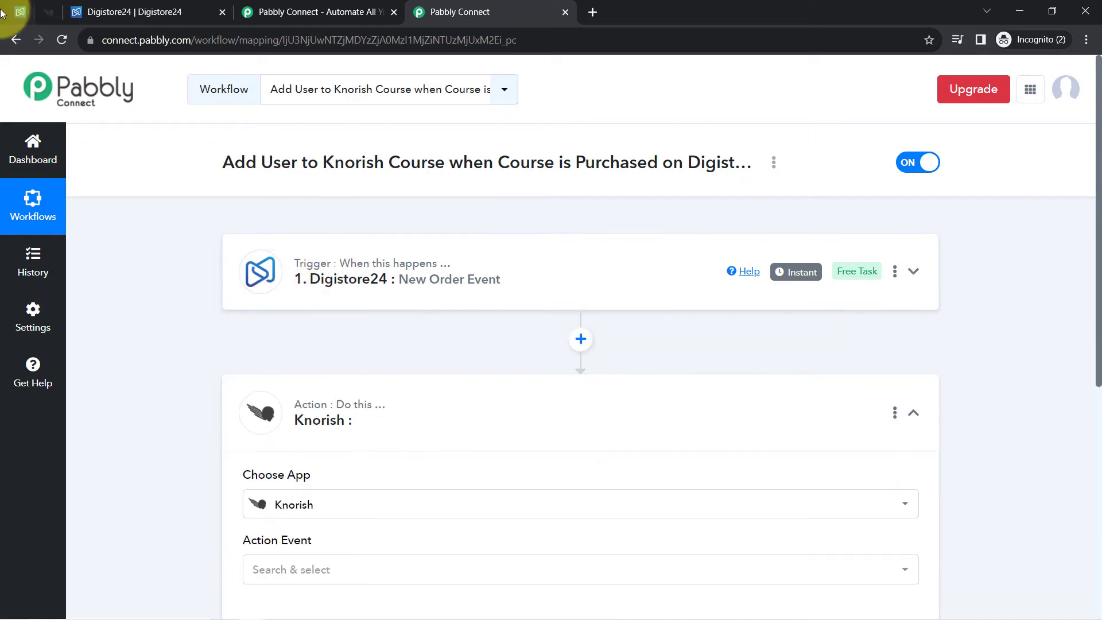
Close the extra Pabbly Connect page and the Digistore24 receipt page, keeping the workflow open.
{"action": "left_click", "coordinate": [20, 11]}
{"action": "left_click", "coordinate": [459, 11]}
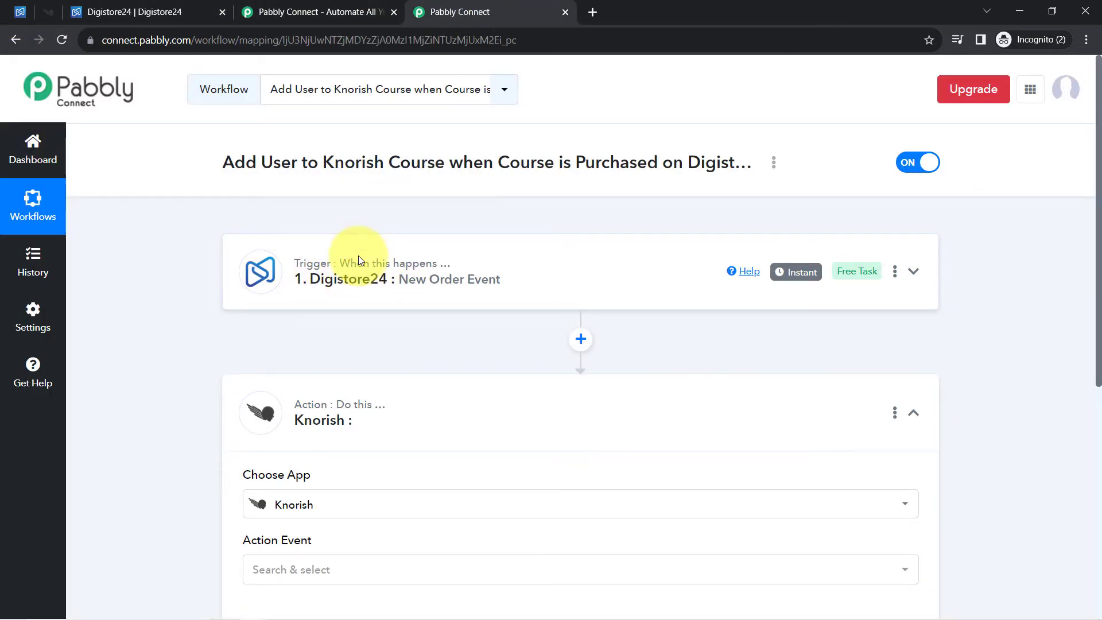
{"action": "left_click", "coordinate": [393, 11]}
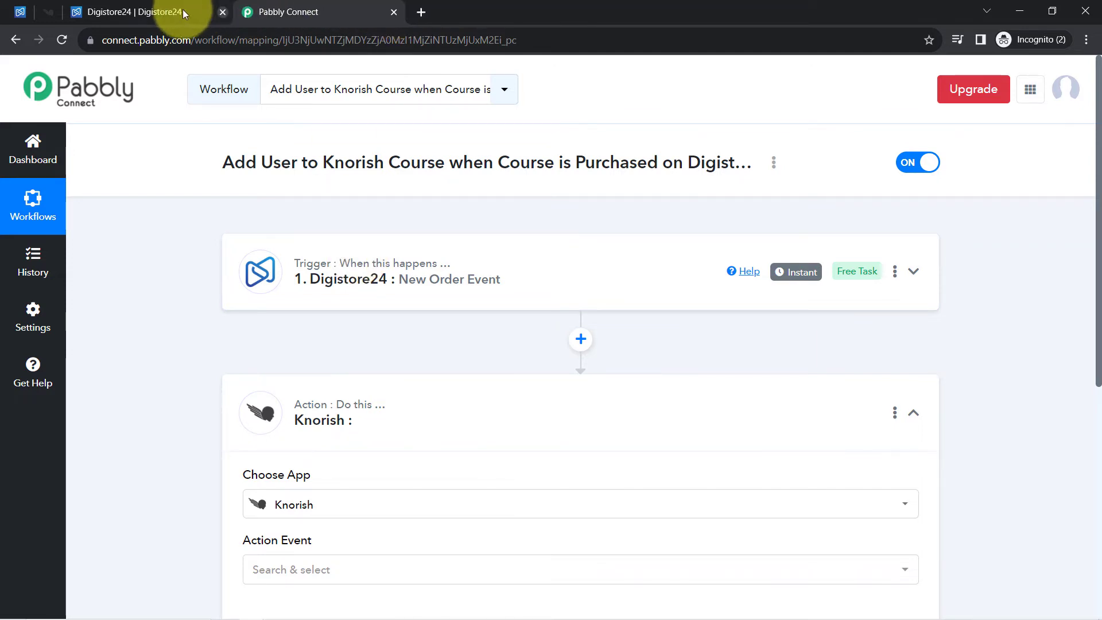
{"action": "left_click", "coordinate": [117, 14]}
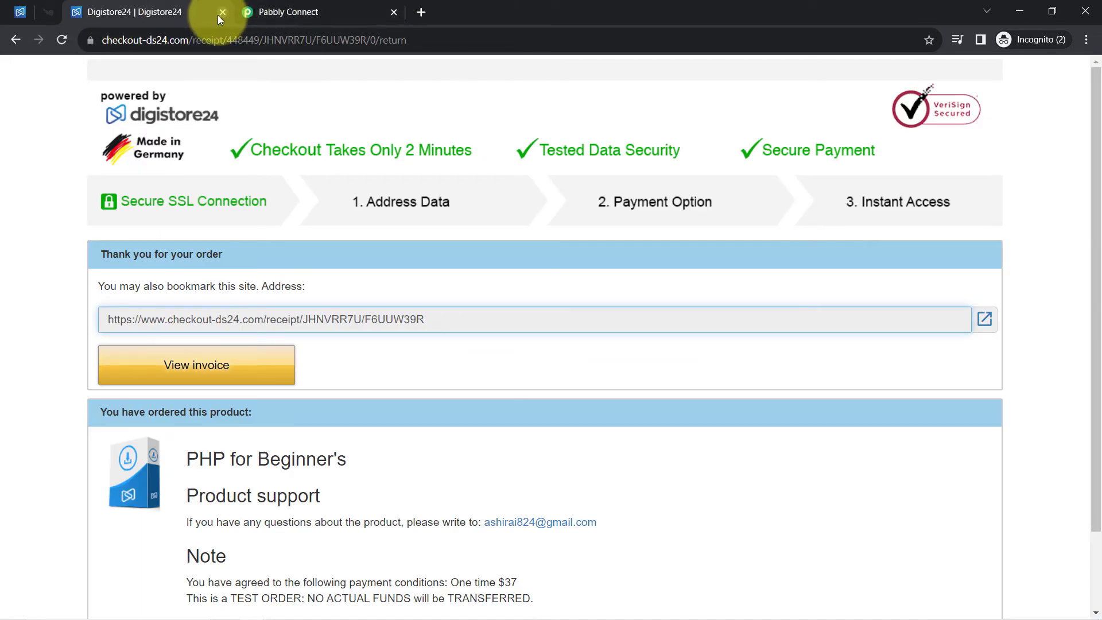
{"action": "left_click", "coordinate": [270, 10]}
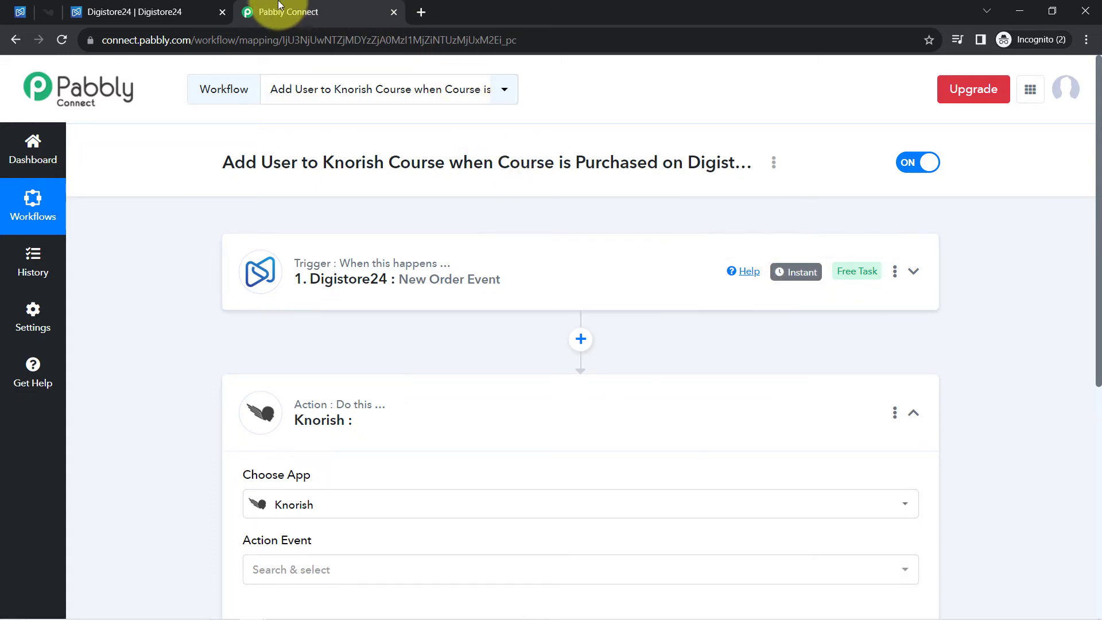
{"action": "left_click", "coordinate": [223, 12]}
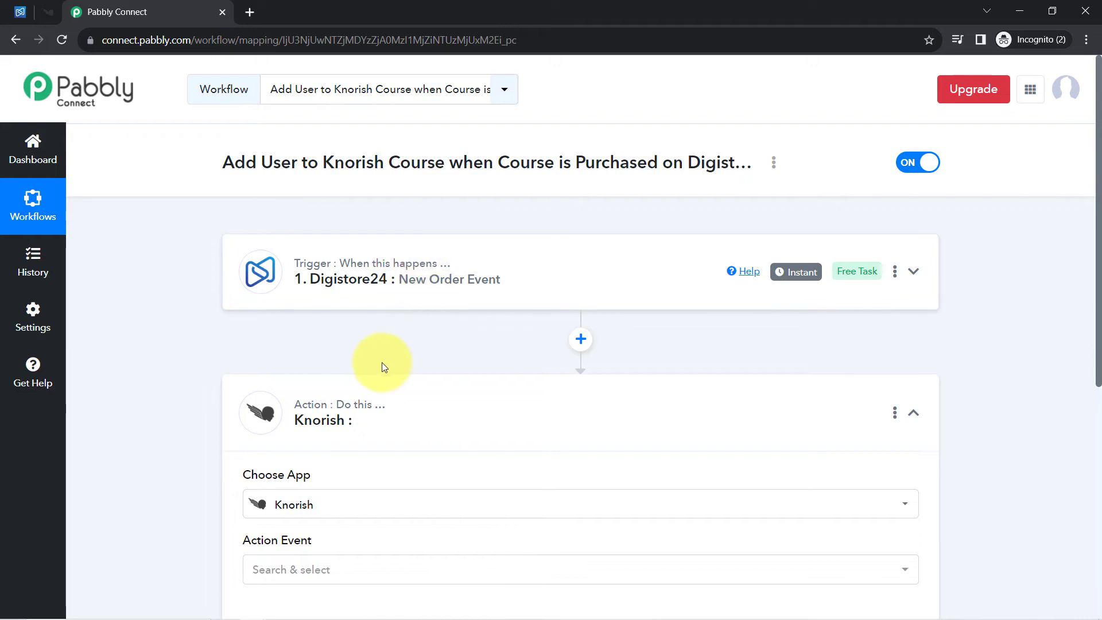
Expand the Digistore24 New Order Event trigger and check the Product Name Intern value in its received response.
{"action": "left_click", "coordinate": [424, 280]}
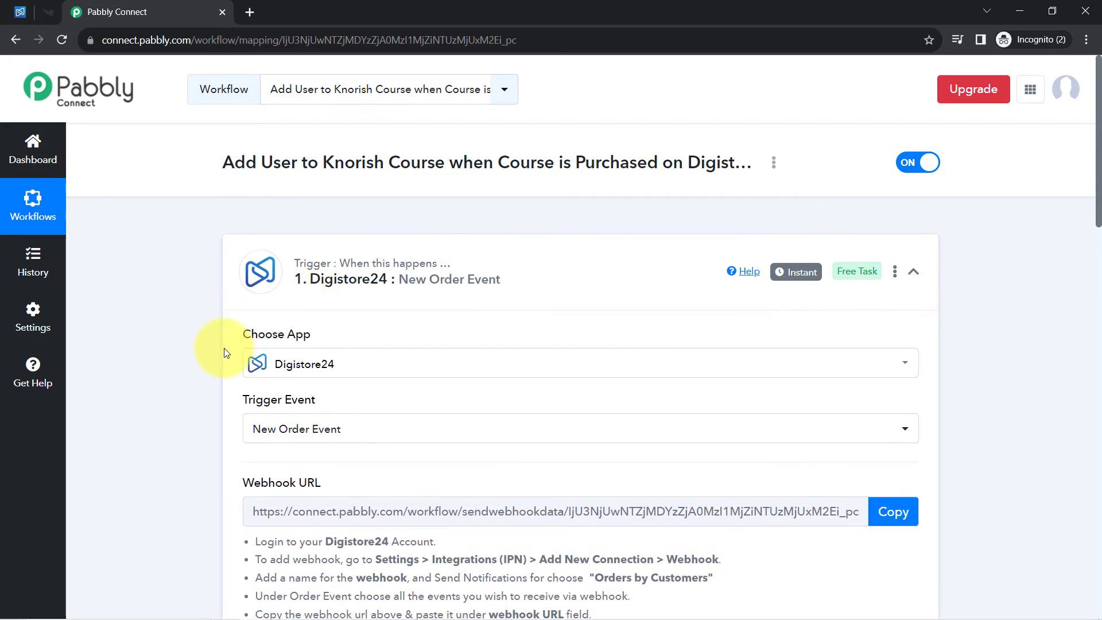
{"action": "scroll", "coordinate": [299, 404], "scroll_direction": "down", "scroll_amount": 6}
{"action": "scroll", "coordinate": [299, 404], "scroll_direction": "down", "scroll_amount": 2}
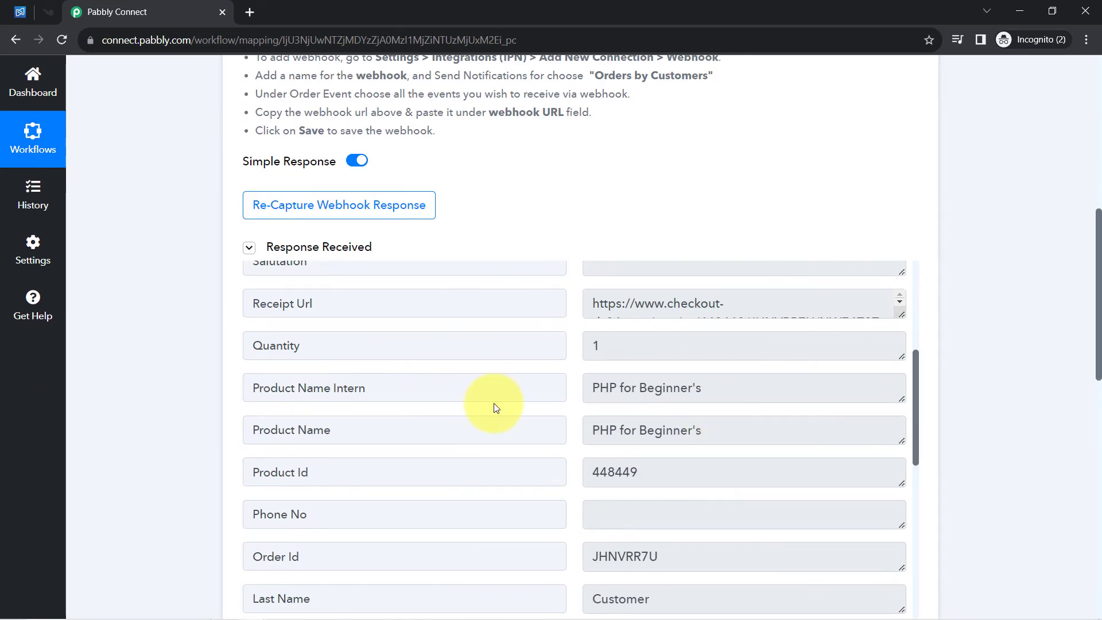
{"action": "left_click_drag", "start_coordinate": [689, 387], "coordinate": [624, 388]}
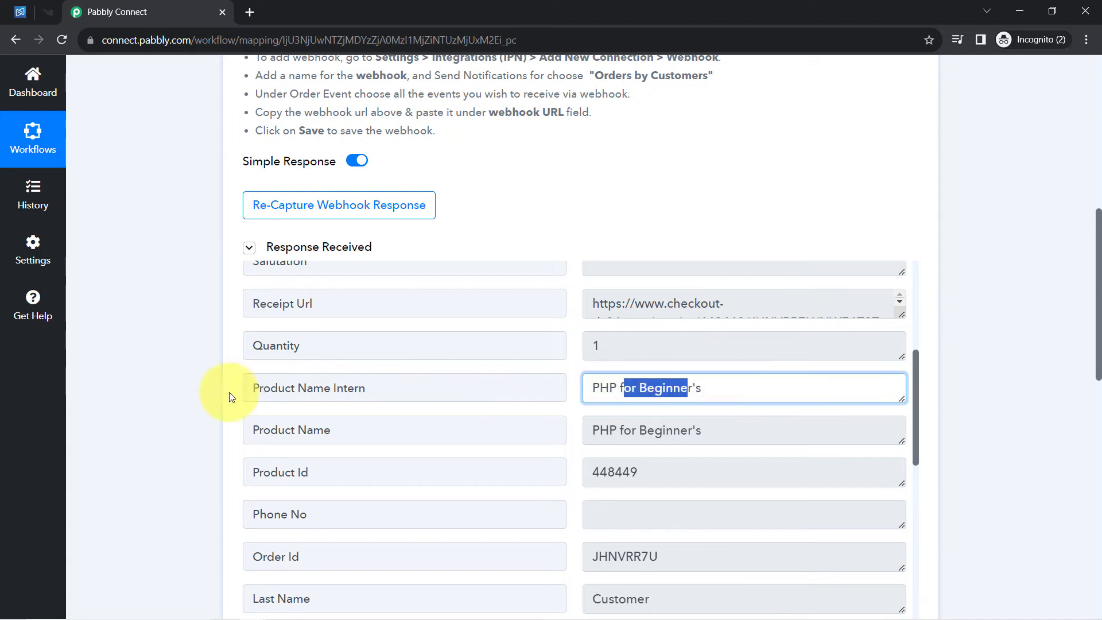
Set the Knorish action step's event to Add User to Course.
{"action": "scroll", "coordinate": [176, 419], "scroll_direction": "down", "scroll_amount": 2}
{"action": "scroll", "coordinate": [176, 419], "scroll_direction": "down", "scroll_amount": 8}
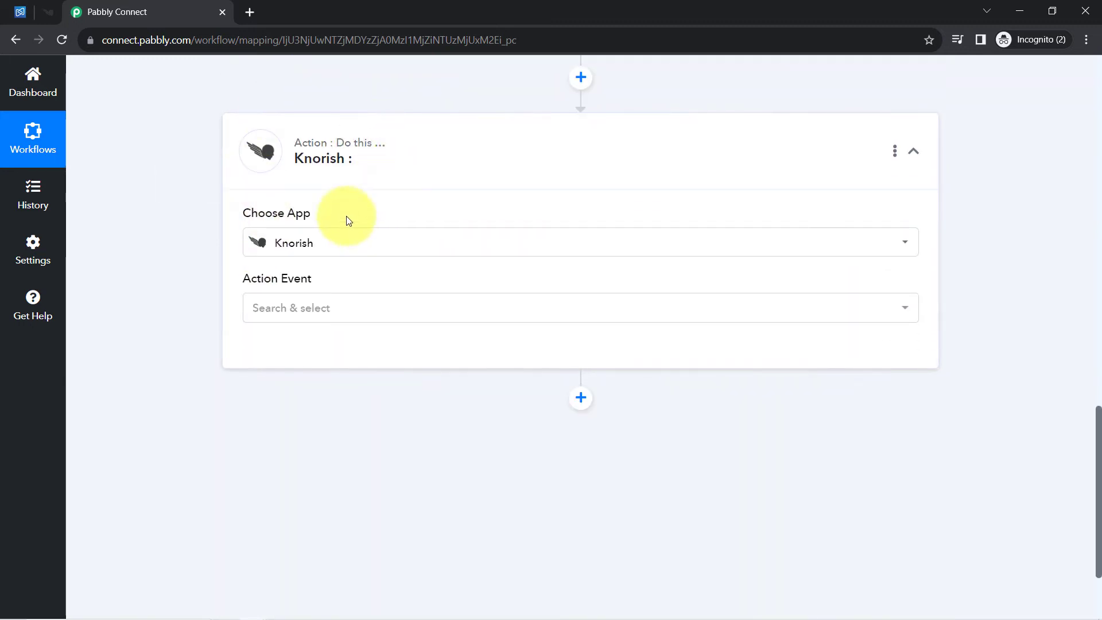
{"action": "left_click", "coordinate": [274, 307]}
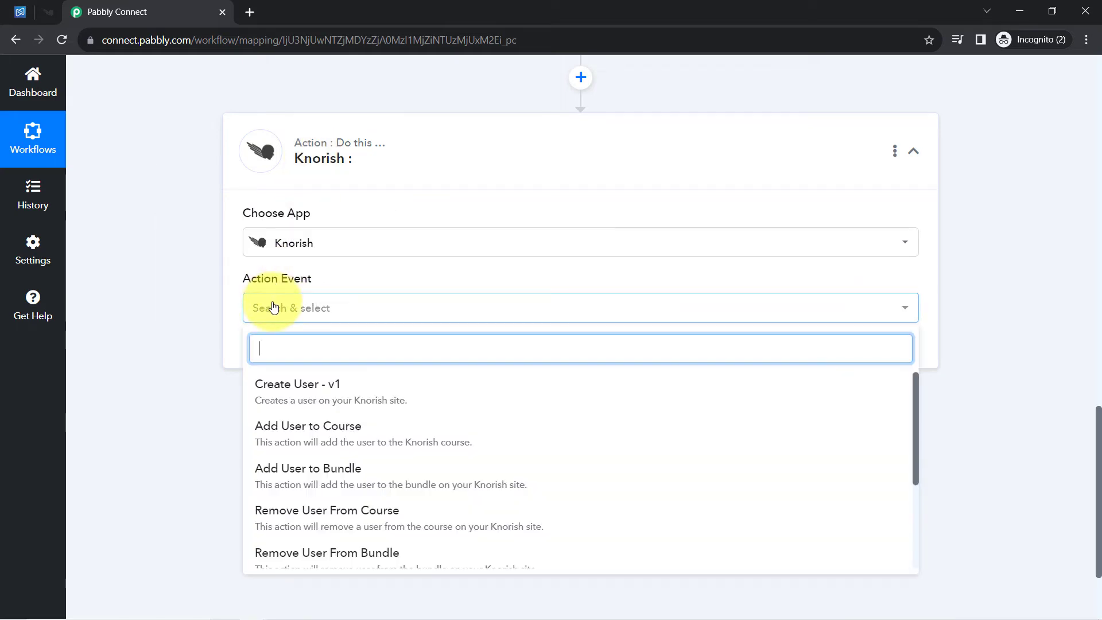
{"action": "scroll", "coordinate": [230, 290], "scroll_direction": "down", "scroll_amount": 3}
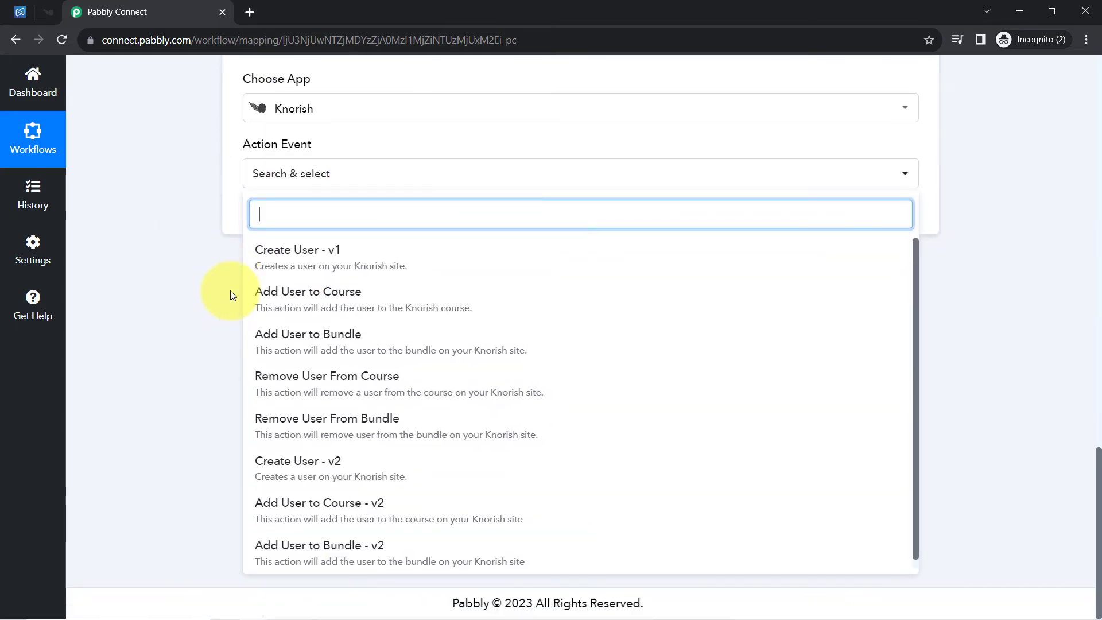
{"action": "left_click", "coordinate": [314, 295]}
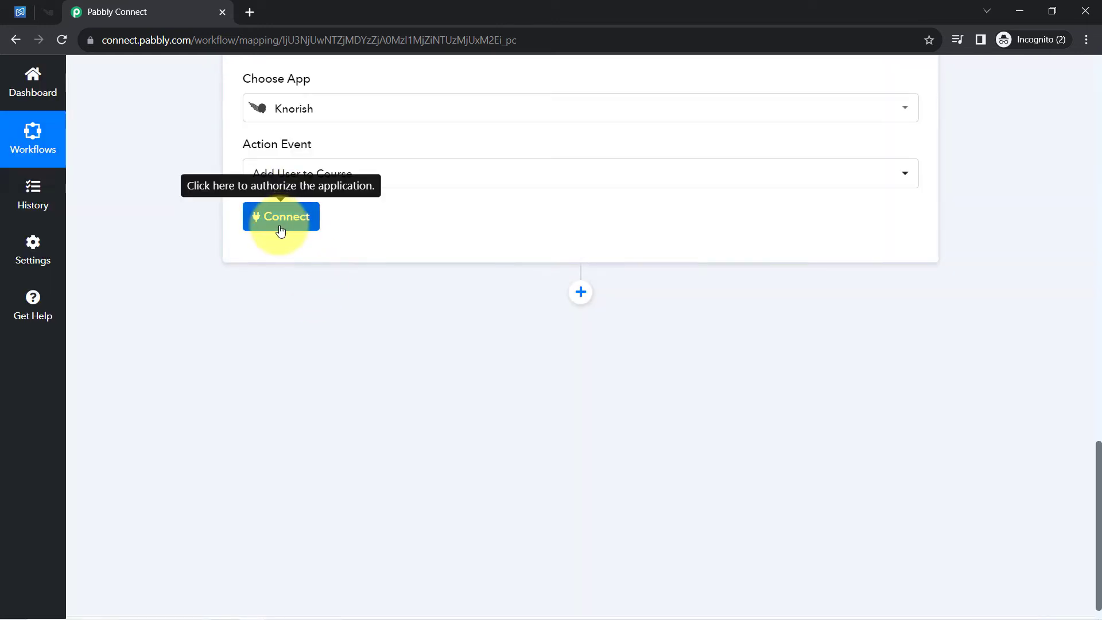
Start a new Knorish connection for the action and read where to find the Website URL and API Key.
{"action": "left_click", "coordinate": [272, 225]}
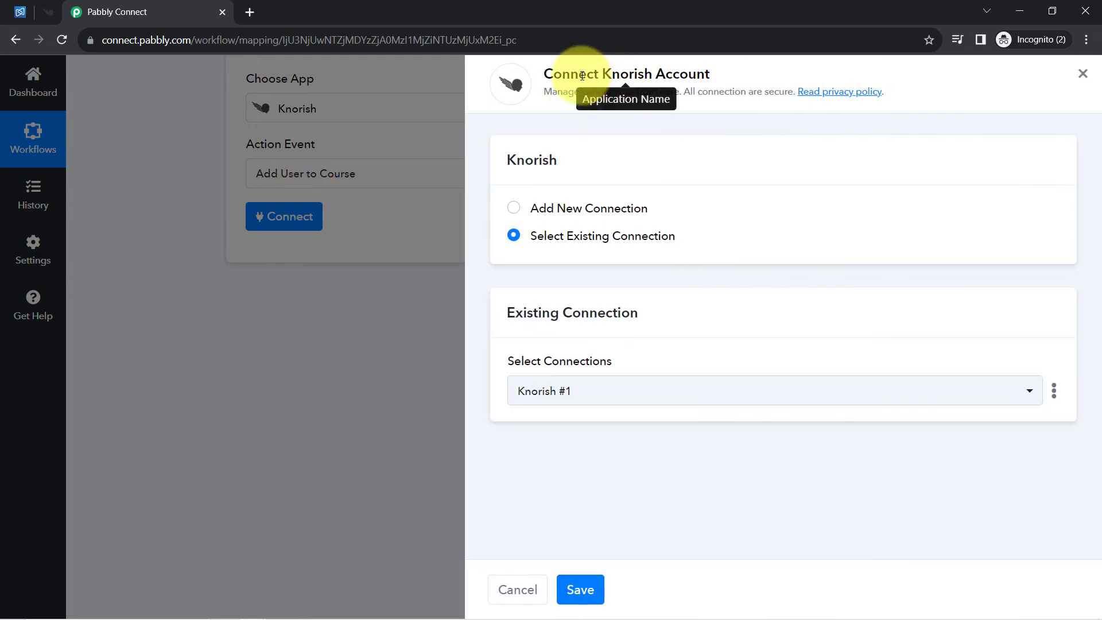
{"action": "left_click_drag", "start_coordinate": [578, 75], "coordinate": [672, 74]}
{"action": "left_click", "coordinate": [580, 211]}
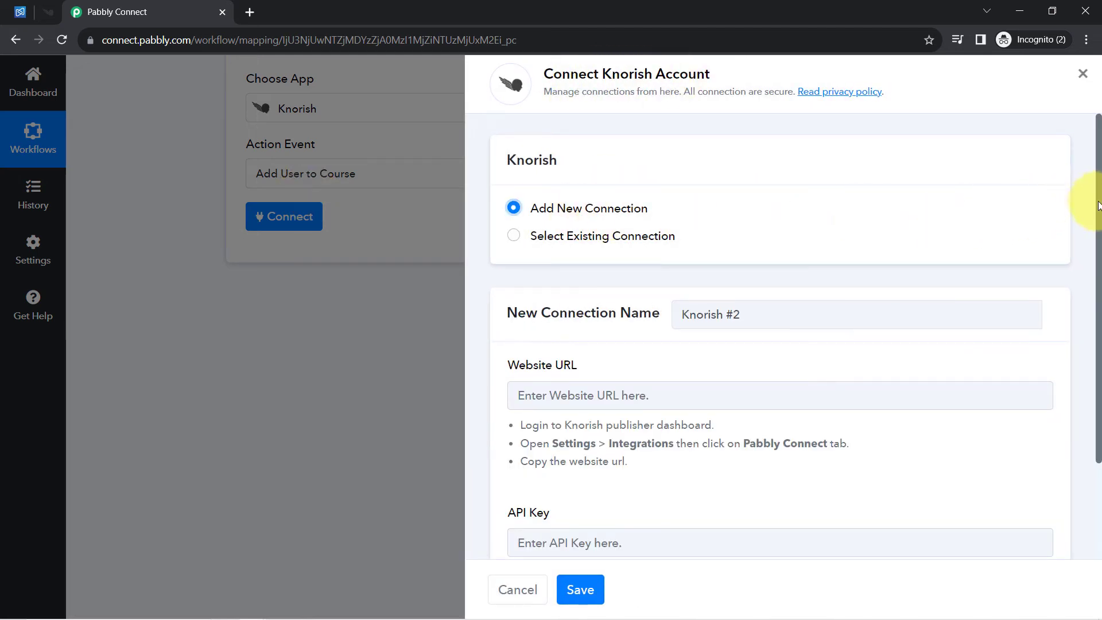
{"action": "scroll", "coordinate": [1085, 287], "scroll_direction": "down", "scroll_amount": 2}
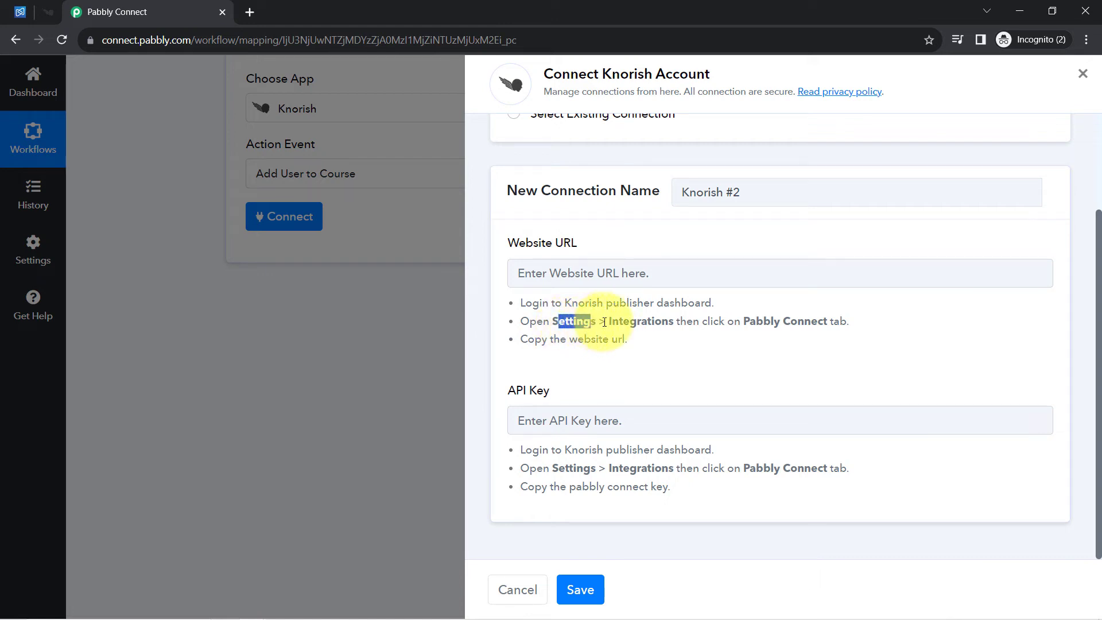
{"action": "double_click", "coordinate": [622, 321]}
{"action": "left_click", "coordinate": [788, 320]}
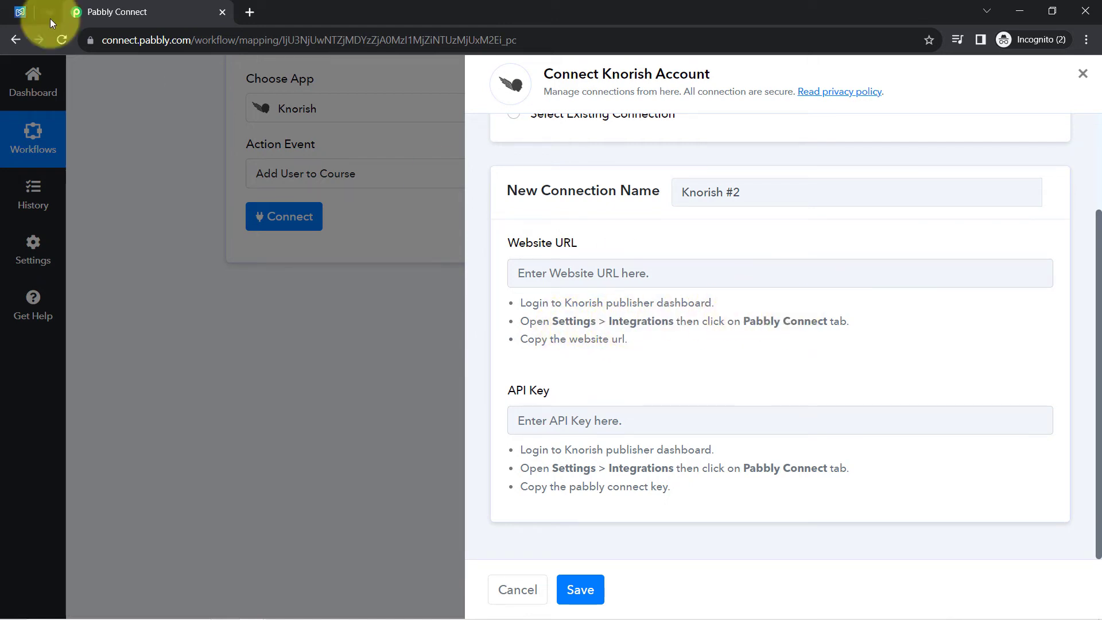
Switch to the Knorish dashboard and open the Pabbly Connect page of its integration settings.
{"action": "left_click", "coordinate": [43, 9]}
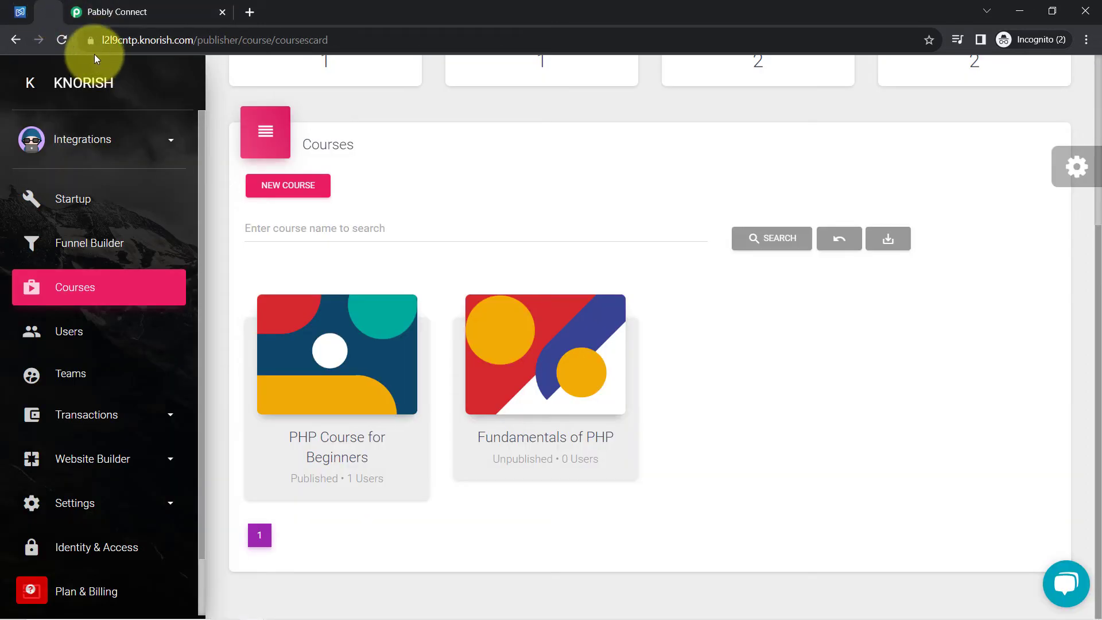
{"action": "scroll", "coordinate": [63, 440], "scroll_direction": "down", "scroll_amount": 1}
{"action": "left_click", "coordinate": [90, 440]}
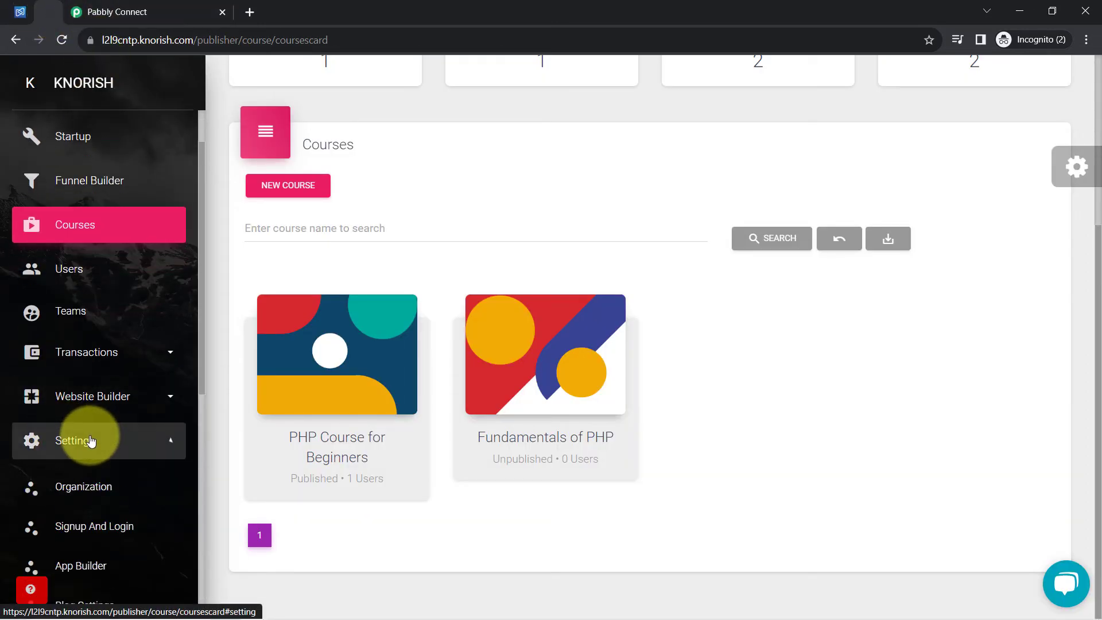
{"action": "scroll", "coordinate": [80, 447], "scroll_direction": "down", "scroll_amount": 4}
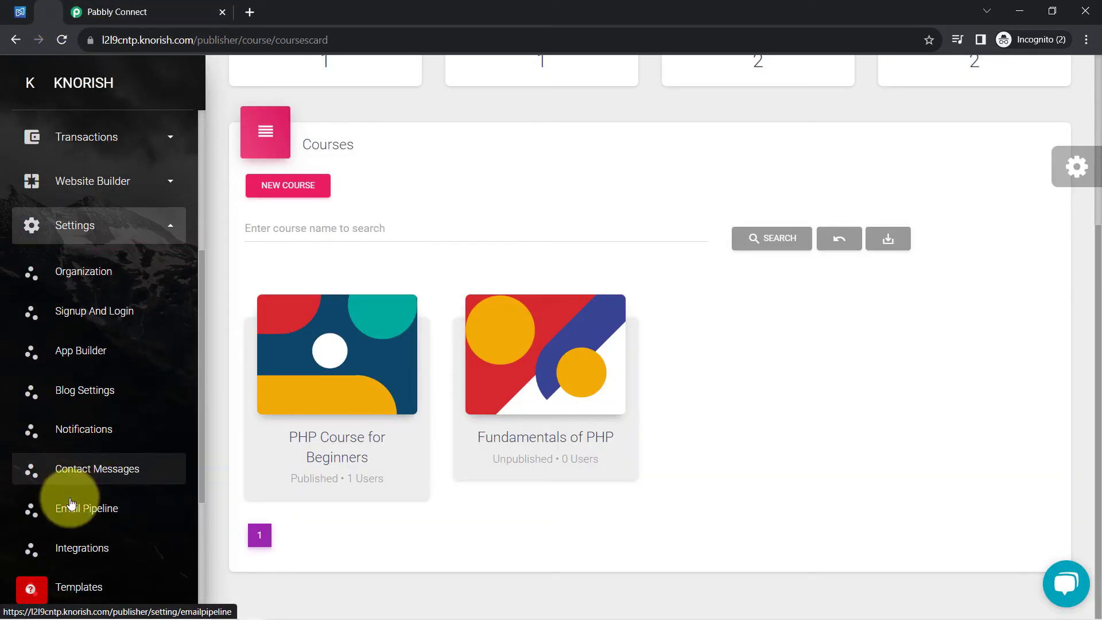
{"action": "left_click", "coordinate": [71, 548]}
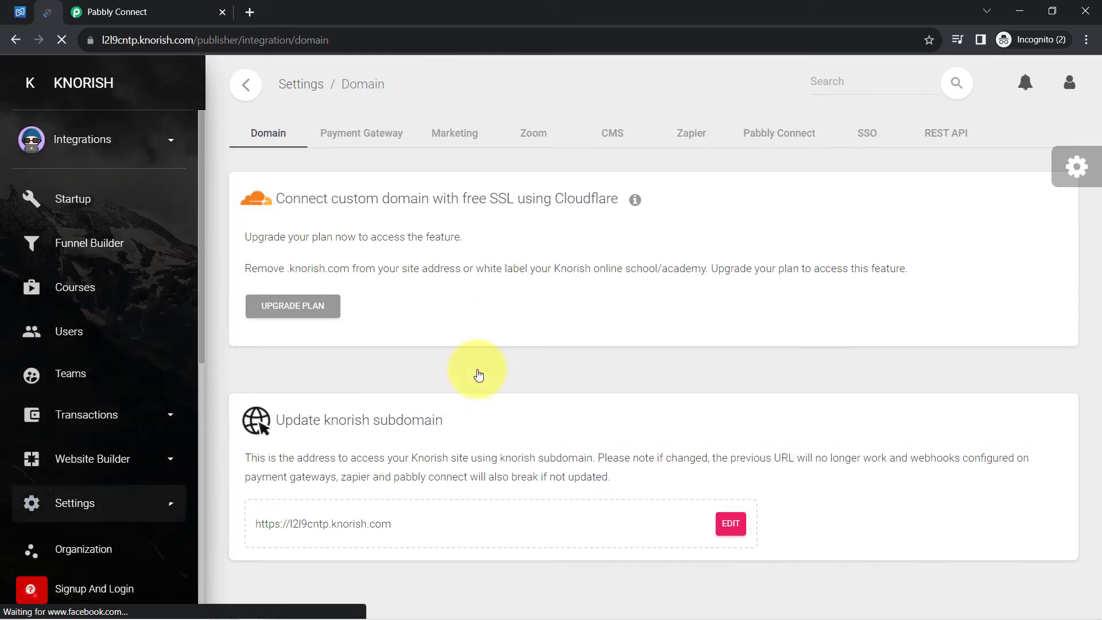
{"action": "left_click", "coordinate": [769, 137]}
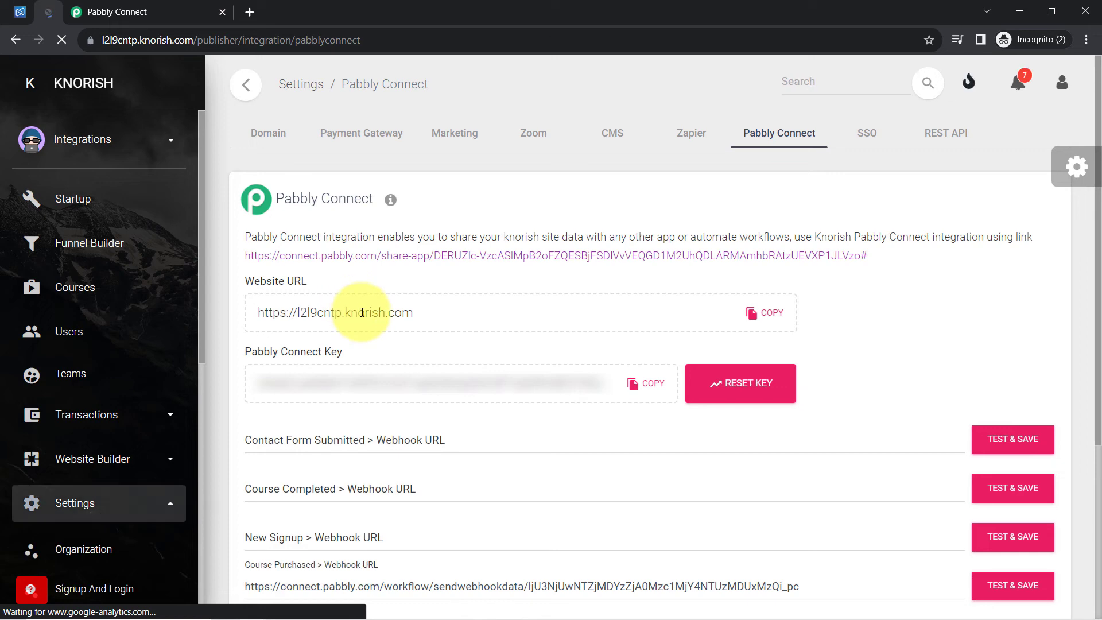
Copy the Website URL from Knorish into the Website URL field of the new connection in Pabbly Connect.
{"action": "triple_click", "coordinate": [362, 312]}
{"action": "key", "text": "ctrl+c"}
{"action": "left_click", "coordinate": [192, 19]}
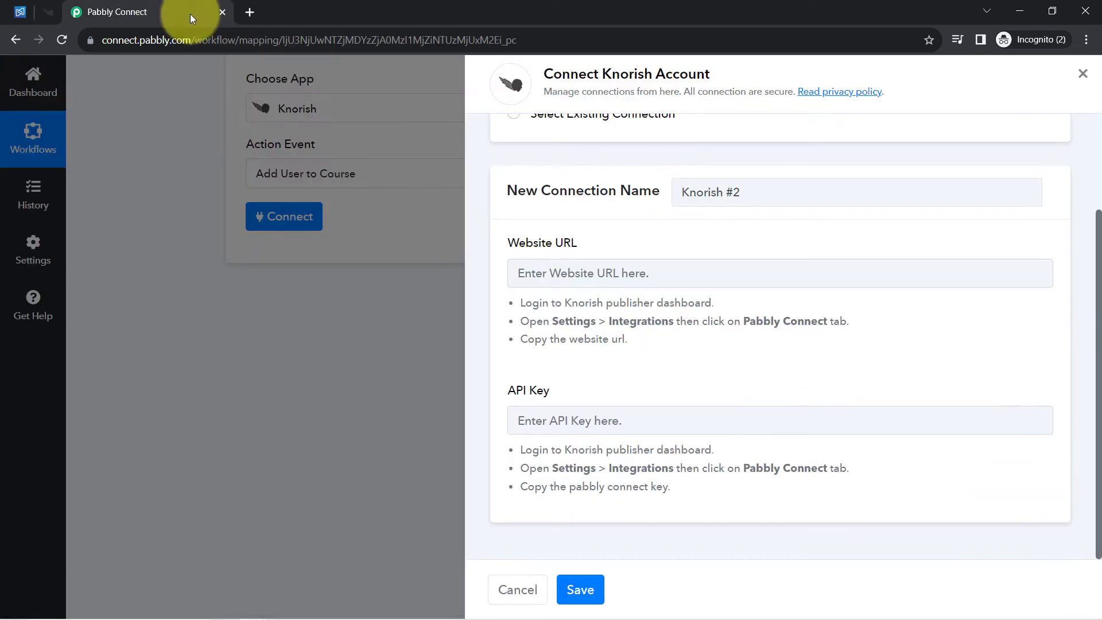
{"action": "left_click", "coordinate": [574, 275]}
{"action": "key", "text": "ctrl+v"}
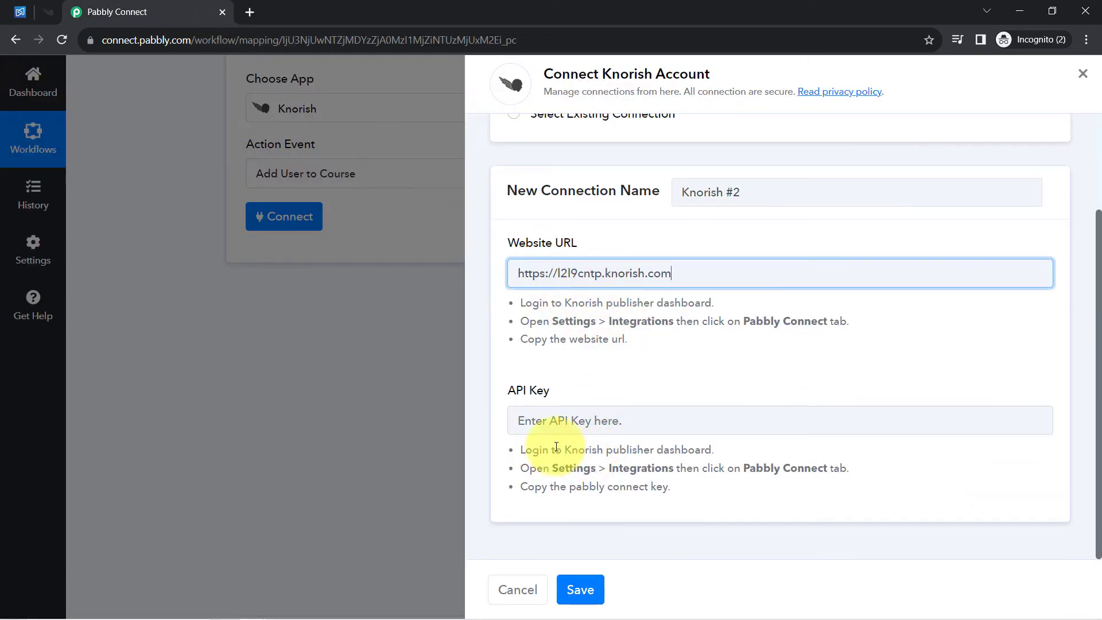
Copy the Pabbly Connect Key from Knorish into the API Key field in Pabbly Connect and save the connection.
{"action": "left_click", "coordinate": [46, 13]}
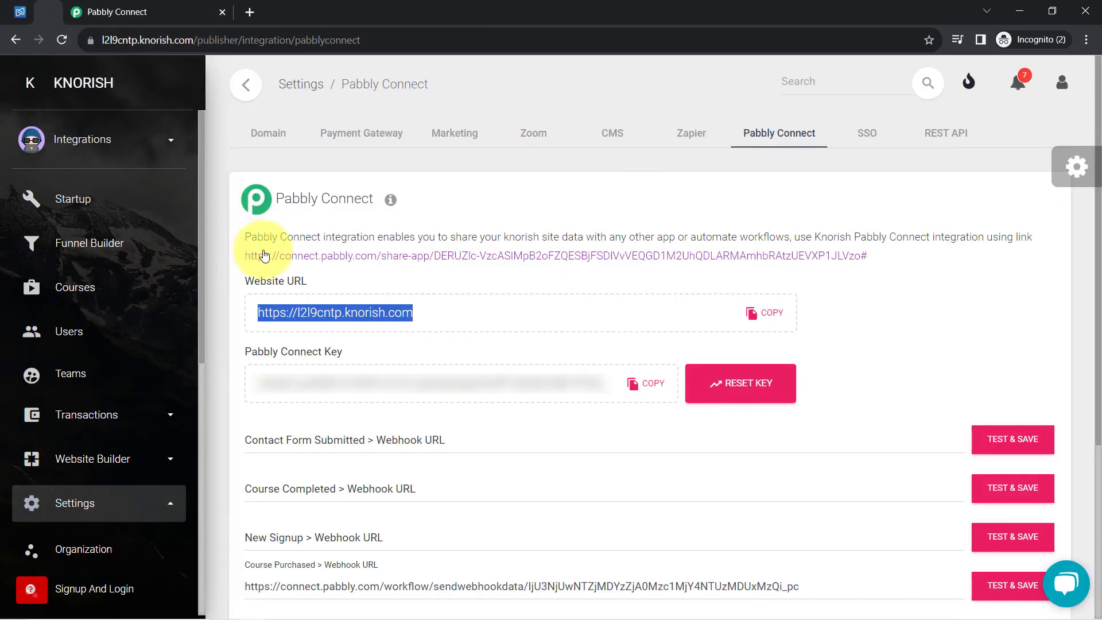
{"action": "left_click", "coordinate": [656, 382]}
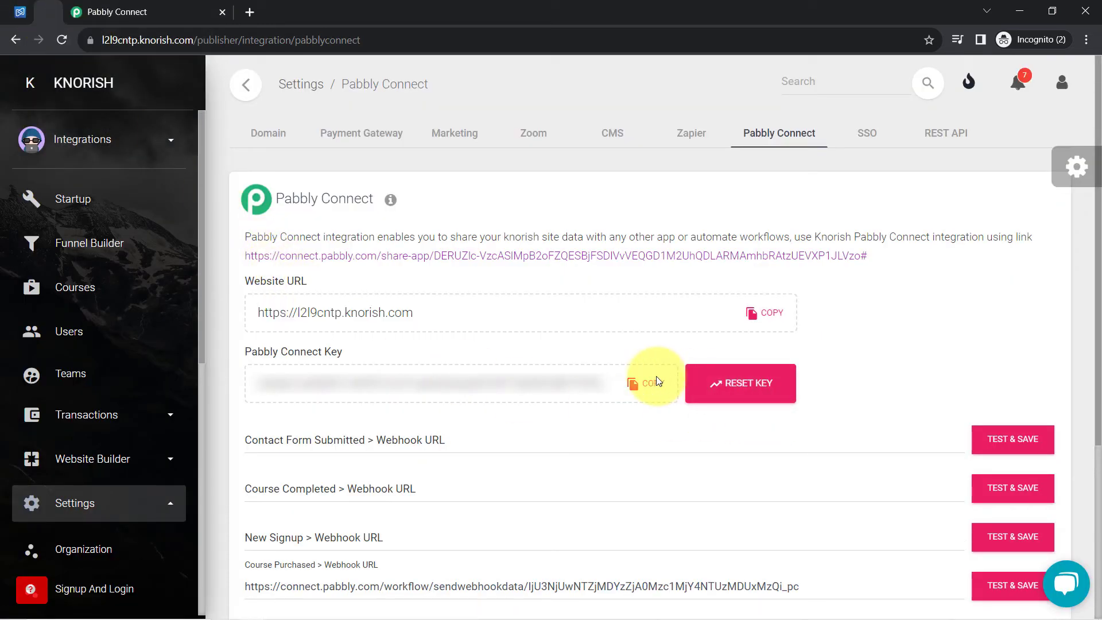
{"action": "left_click", "coordinate": [656, 382]}
{"action": "left_click", "coordinate": [166, 13]}
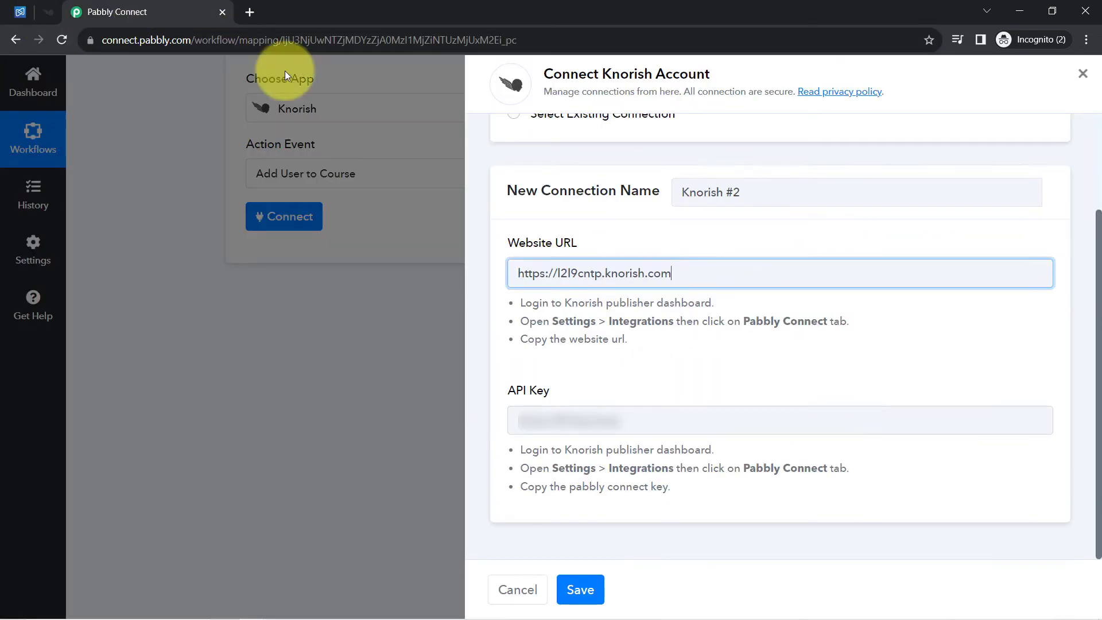
{"action": "left_click", "coordinate": [553, 432]}
{"action": "key", "text": "ctrl+v"}
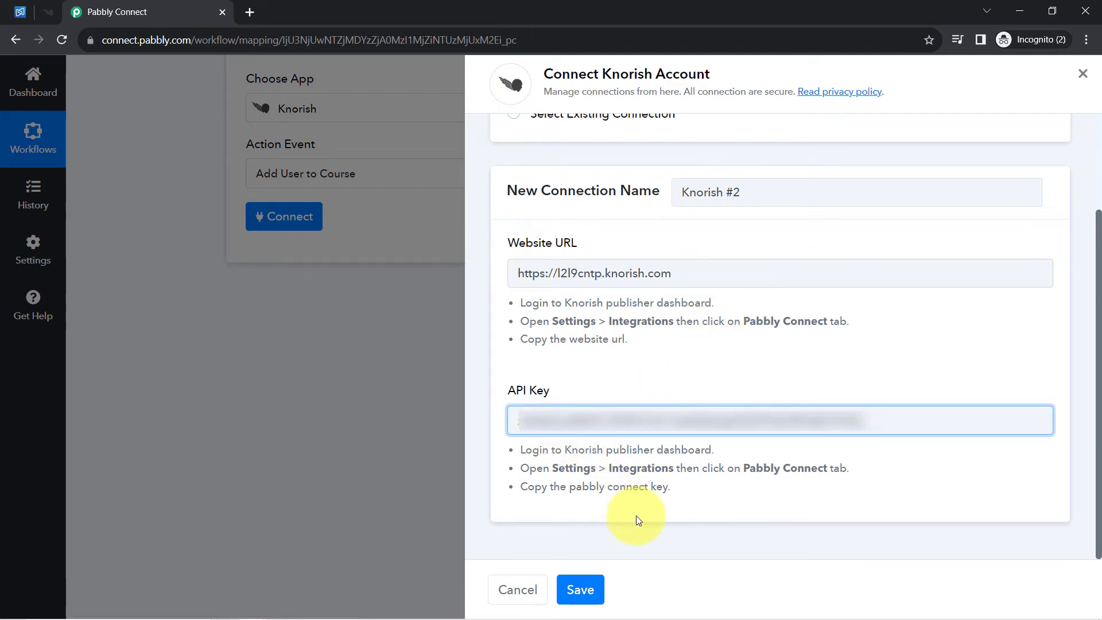
{"action": "left_click", "coordinate": [595, 585]}
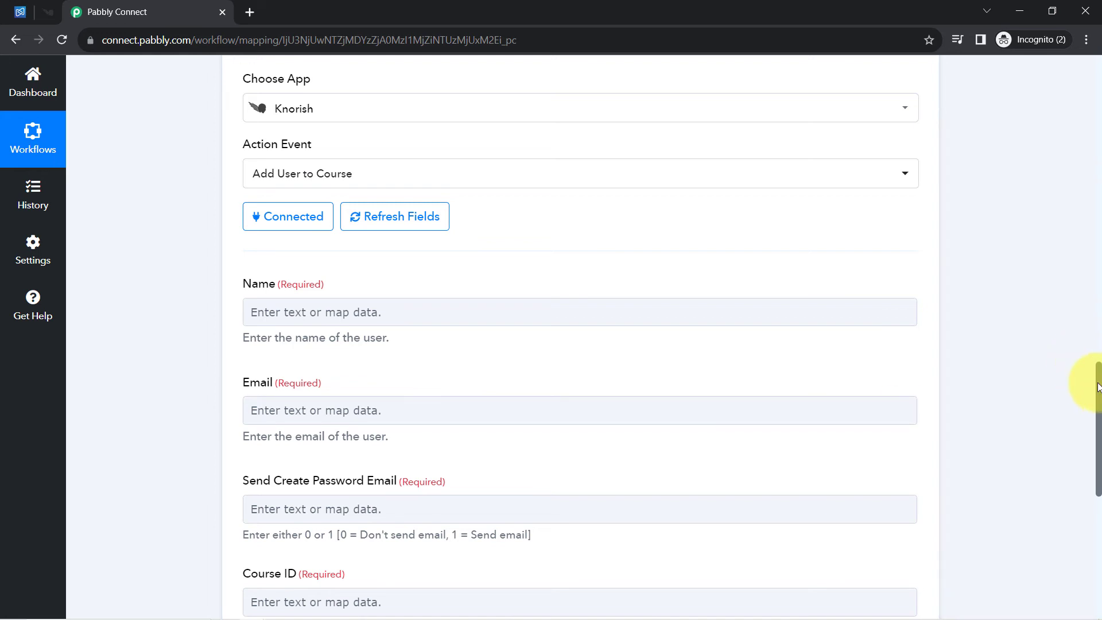
Examine the required Add User to Course fields and the customer details in the Digistore24 response that can fill them.
{"action": "left_click_drag", "start_coordinate": [1097, 388], "coordinate": [1084, 411]}
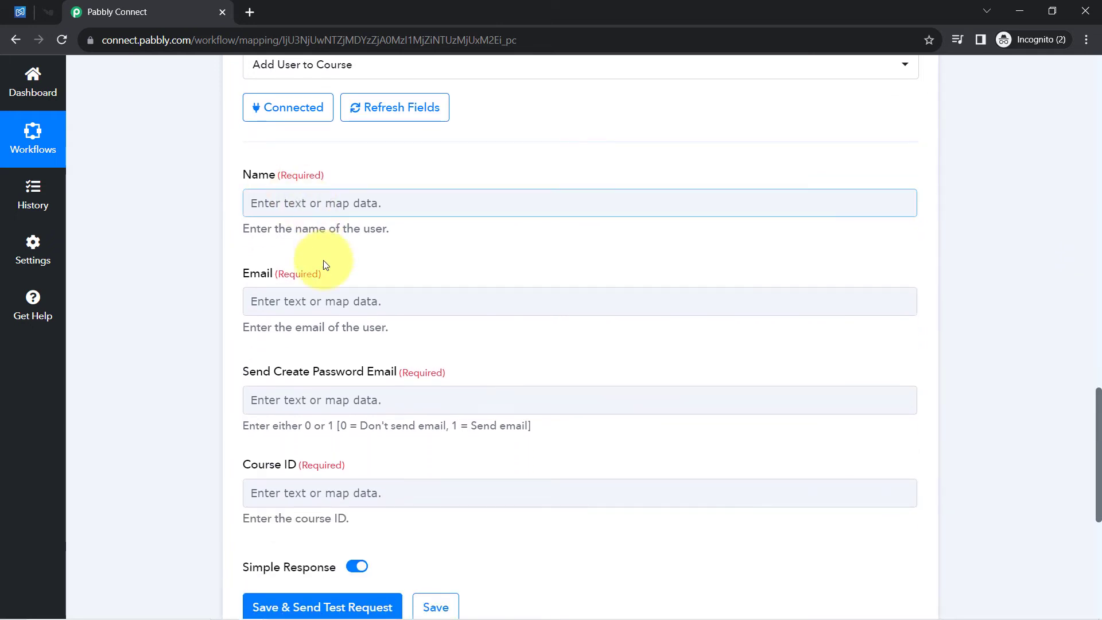
{"action": "left_click", "coordinate": [290, 213]}
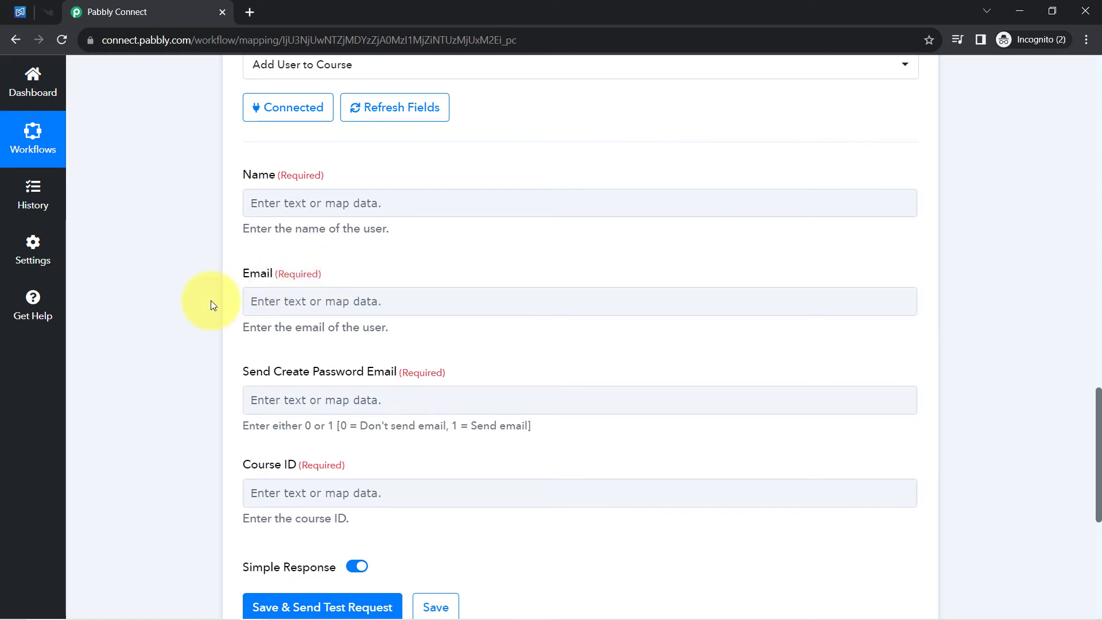
{"action": "scroll", "coordinate": [211, 303], "scroll_direction": "up", "scroll_amount": 7}
{"action": "scroll", "coordinate": [211, 300], "scroll_direction": "up", "scroll_amount": 2}
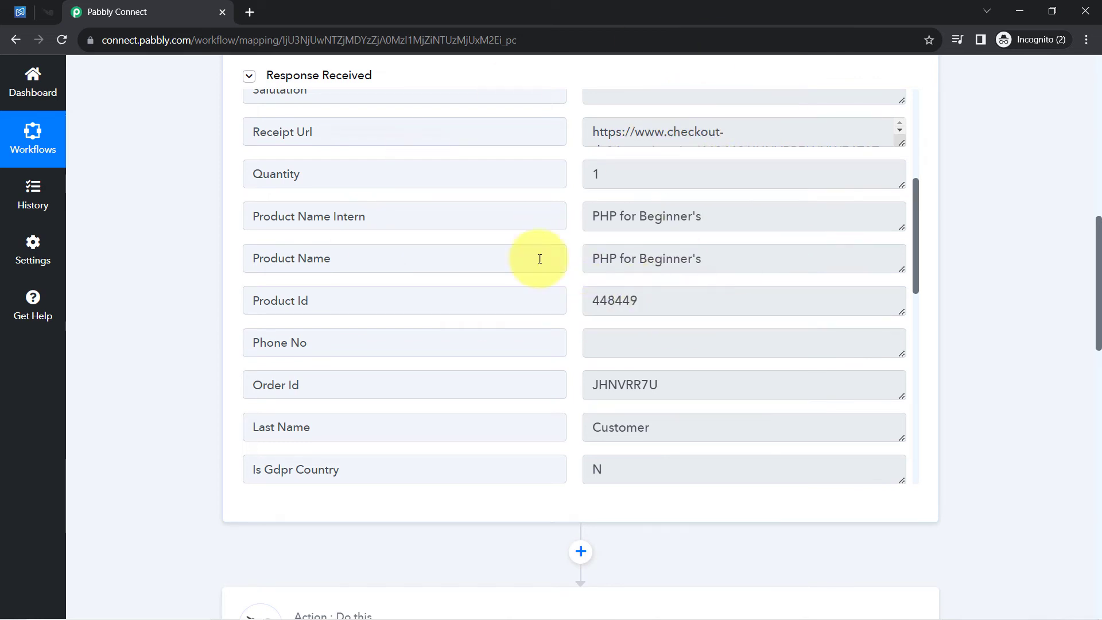
{"action": "scroll", "coordinate": [641, 310], "scroll_direction": "down", "scroll_amount": 4}
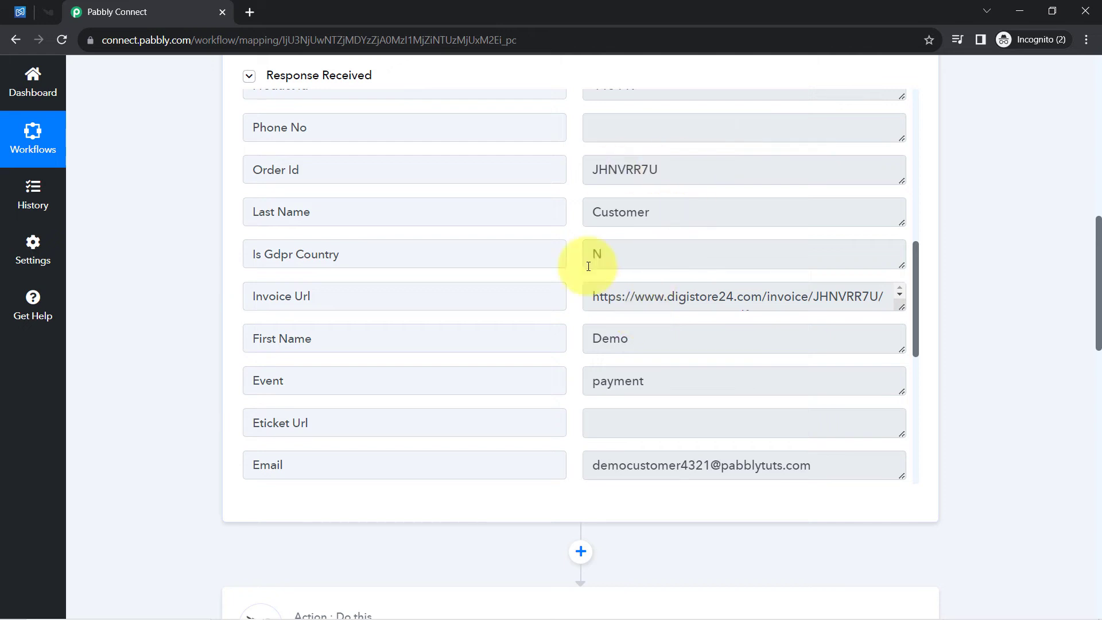
{"action": "scroll", "coordinate": [175, 334], "scroll_direction": "down", "scroll_amount": 5}
{"action": "scroll", "coordinate": [174, 332], "scroll_direction": "down", "scroll_amount": 5}
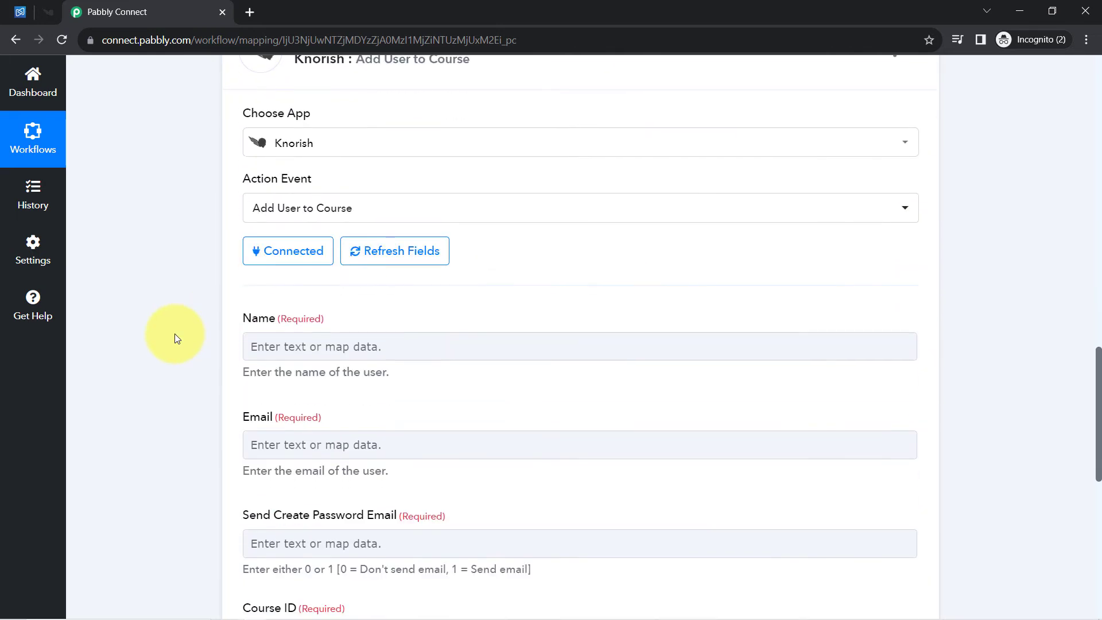
{"action": "scroll", "coordinate": [174, 306], "scroll_direction": "down", "scroll_amount": 2}
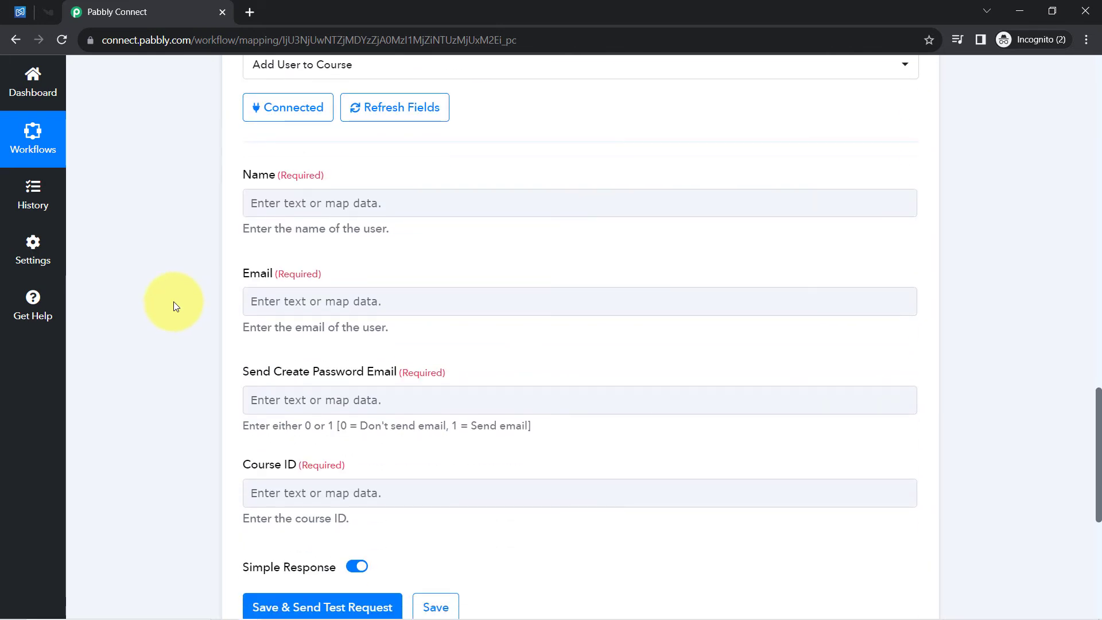
Map the First Name from the Digistore24 New Order Event response into the Name field.
{"action": "left_click", "coordinate": [302, 202]}
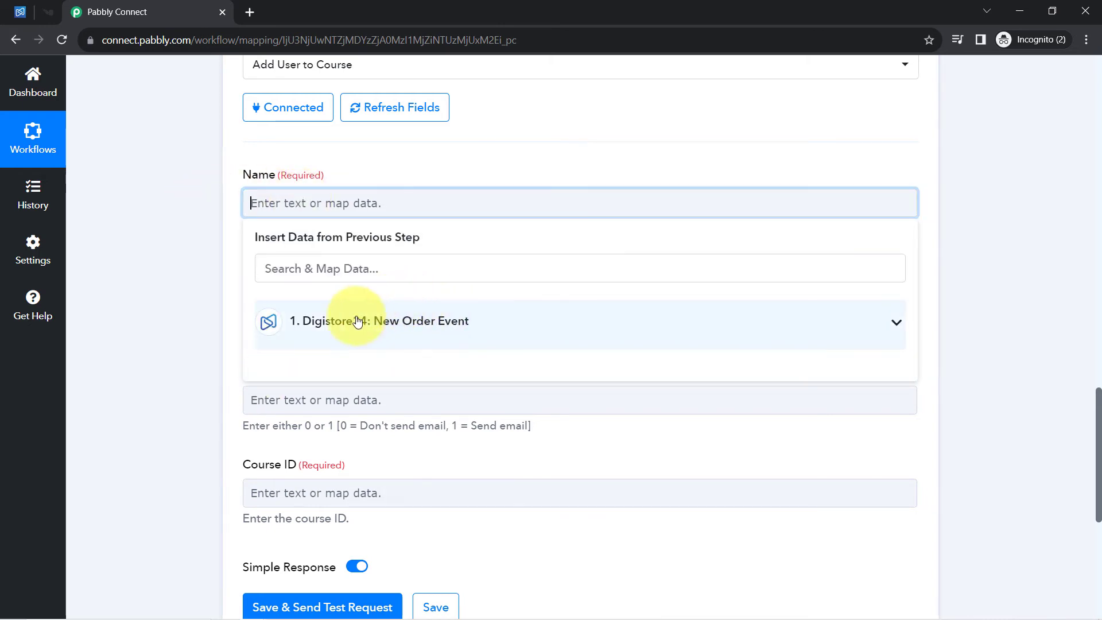
{"action": "left_click", "coordinate": [383, 341]}
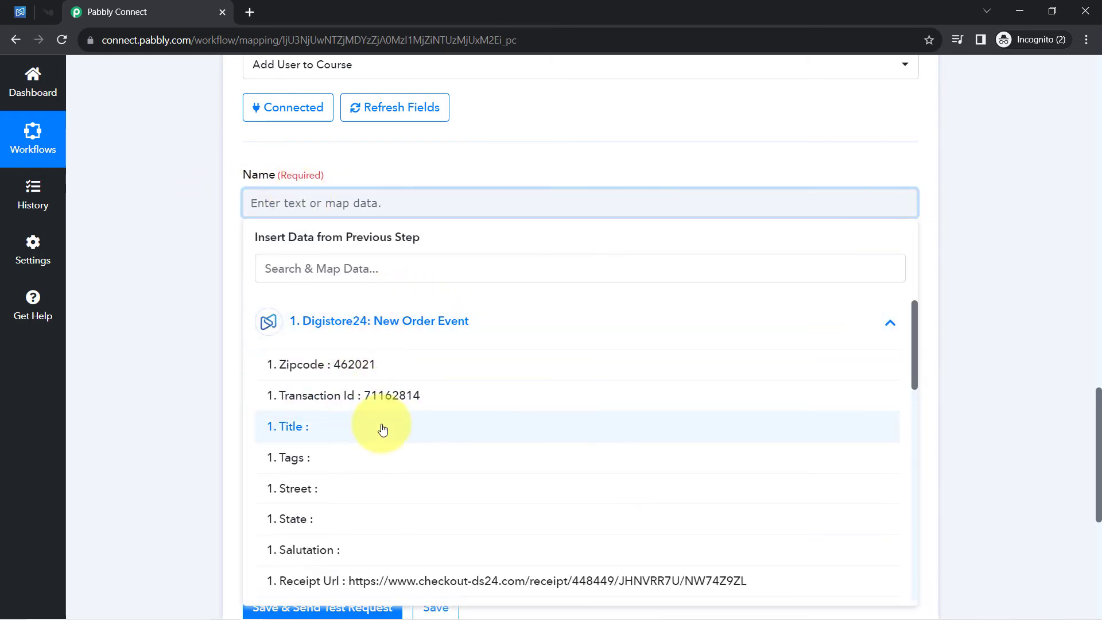
{"action": "scroll", "coordinate": [382, 429], "scroll_direction": "down", "scroll_amount": 7}
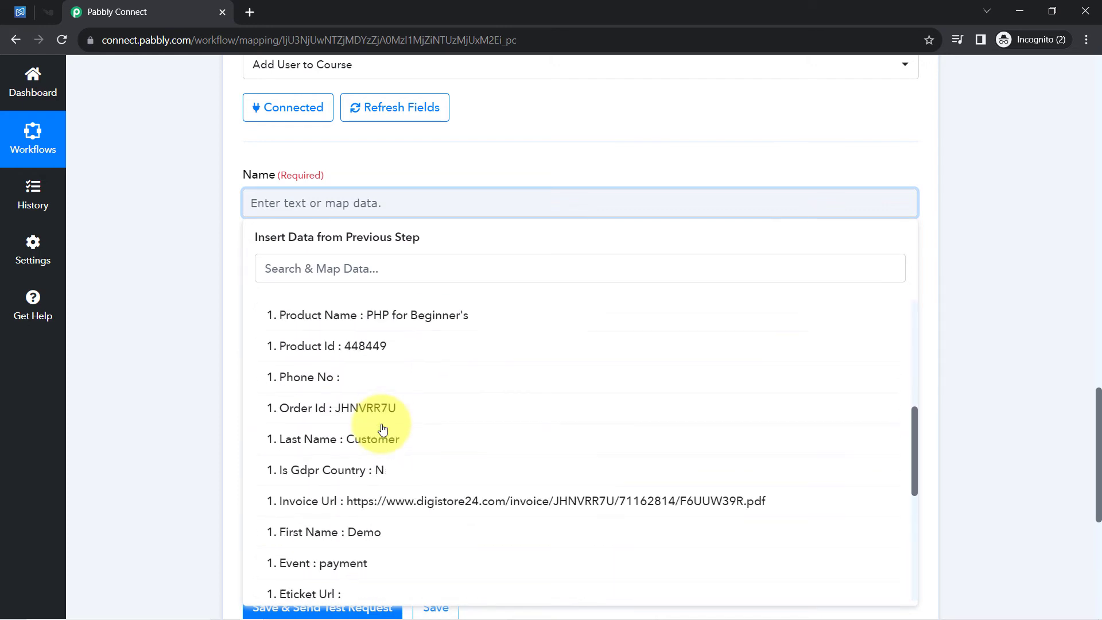
{"action": "scroll", "coordinate": [383, 429], "scroll_direction": "down", "scroll_amount": 5}
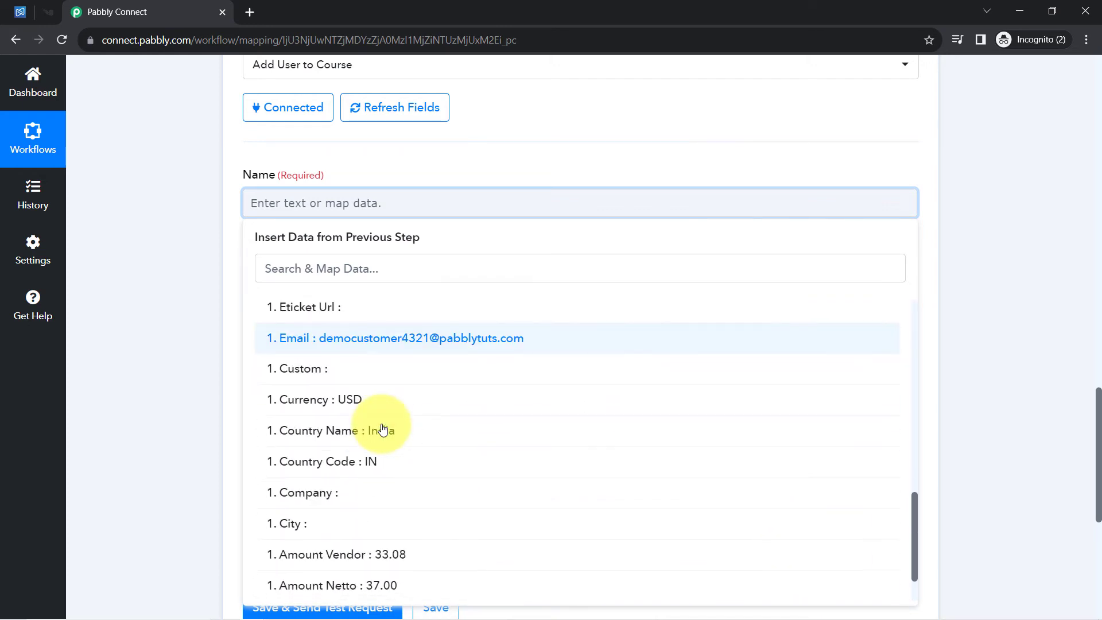
{"action": "scroll", "coordinate": [382, 429], "scroll_direction": "up", "scroll_amount": 4}
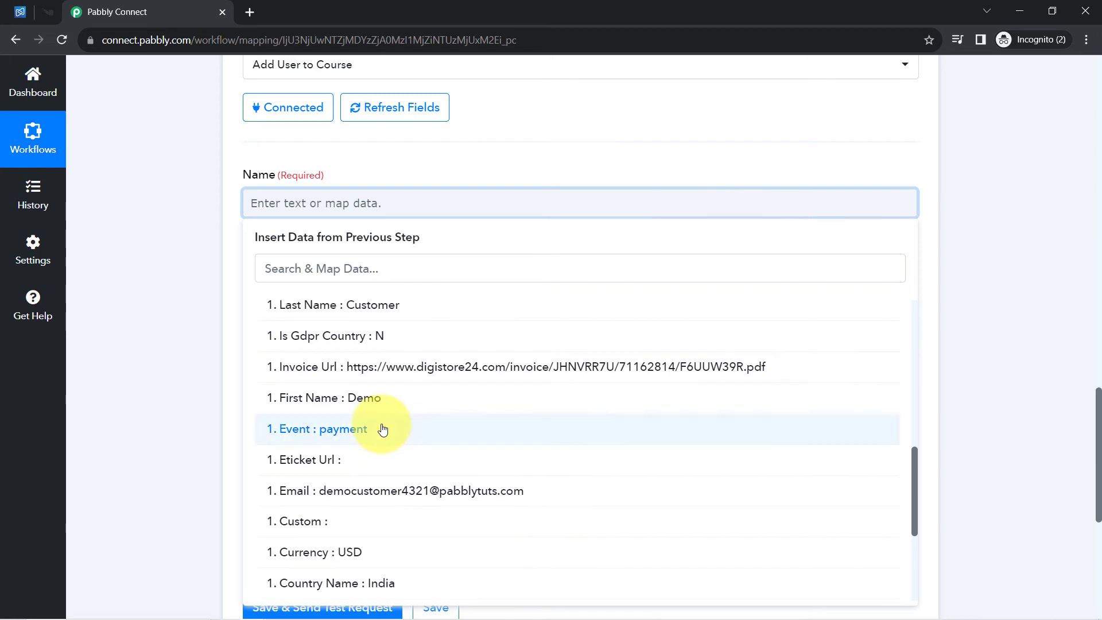
{"action": "scroll", "coordinate": [383, 429], "scroll_direction": "up", "scroll_amount": 2}
{"action": "scroll", "coordinate": [381, 425], "scroll_direction": "down", "scroll_amount": 2}
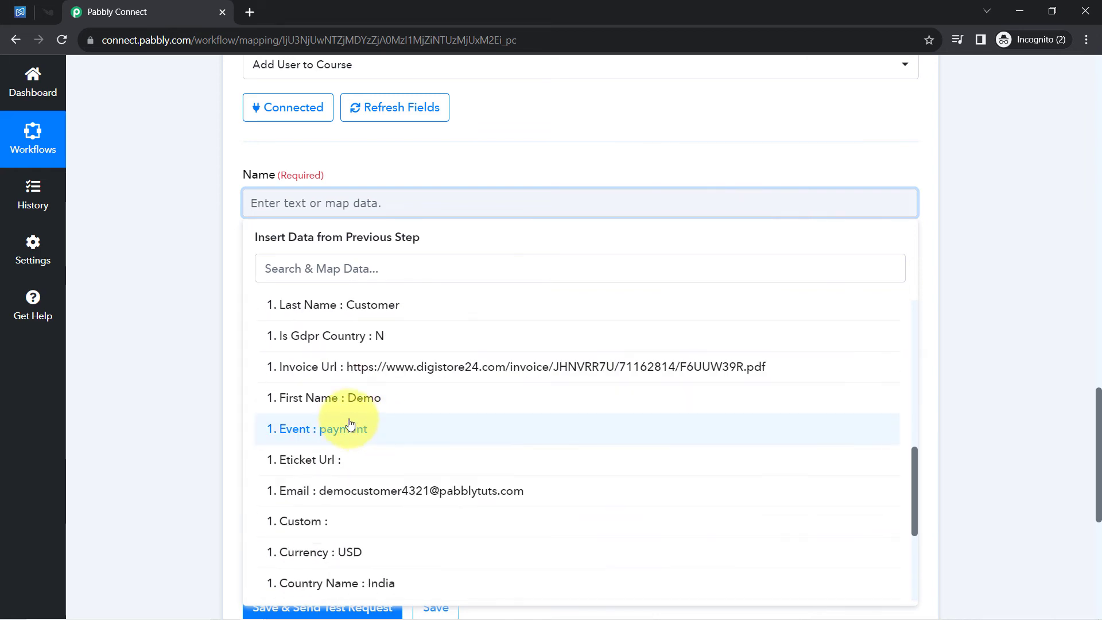
{"action": "left_click", "coordinate": [330, 398]}
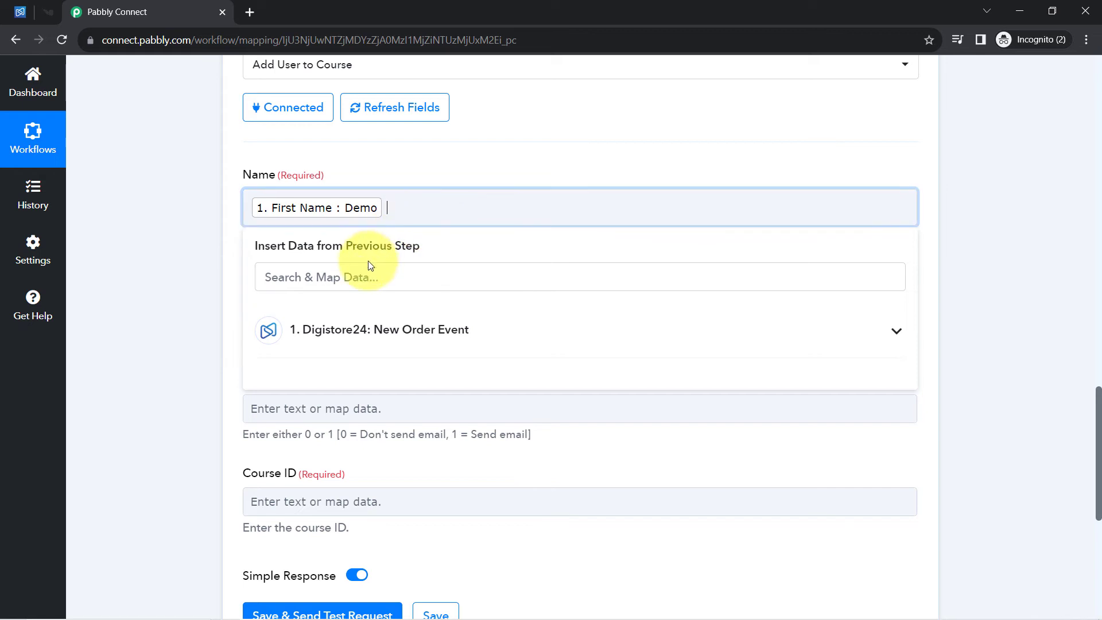
Find the Last Name in the Digistore24 data and map it after the First Name in the Name field.
{"action": "left_click", "coordinate": [350, 279]}
{"action": "type", "text": "cust"}
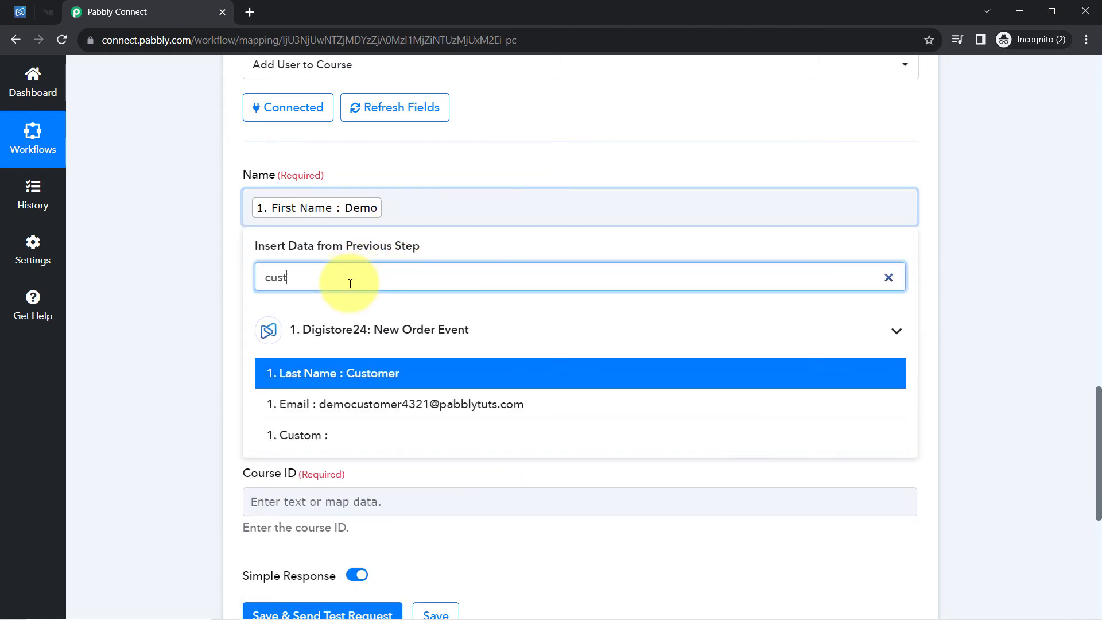
{"action": "left_click", "coordinate": [332, 372]}
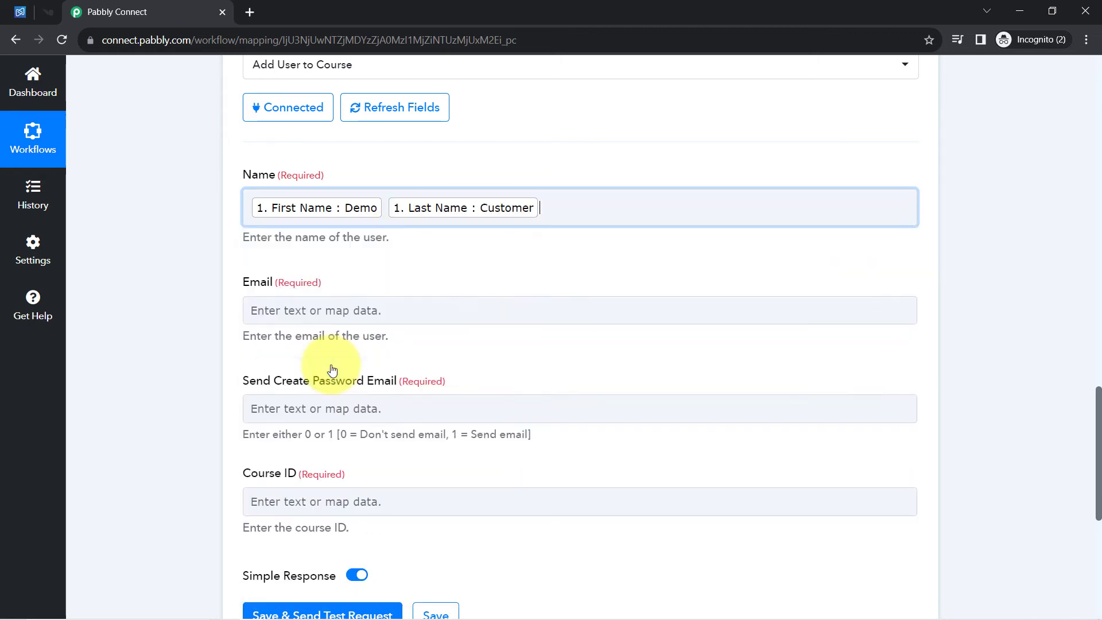
{"action": "left_click", "coordinate": [205, 290]}
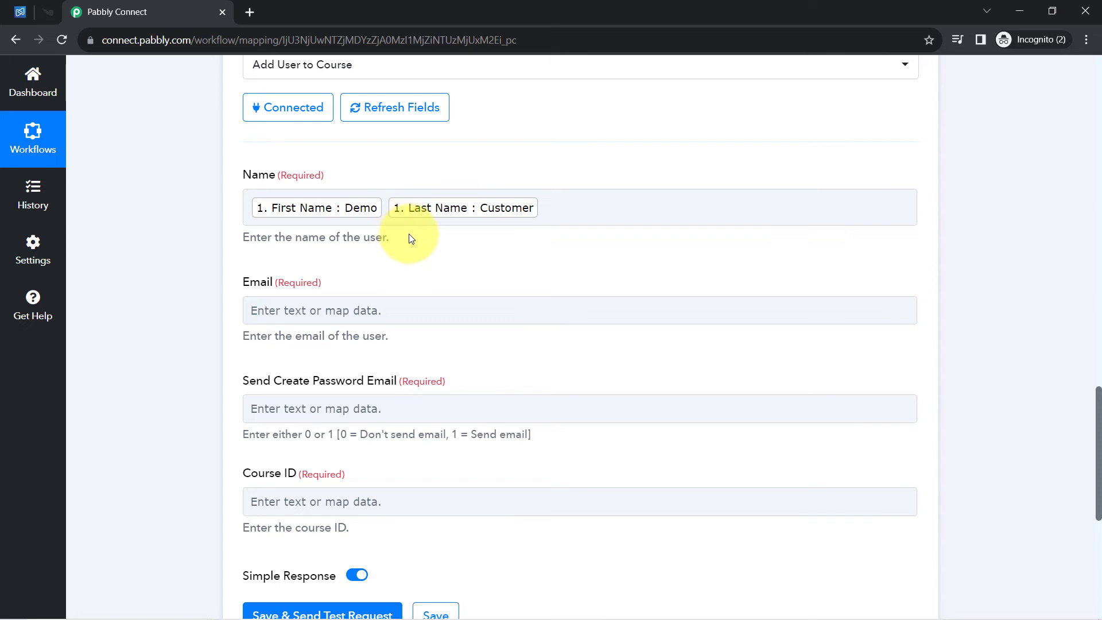
Map the customer's Email from the Digistore24 New Order Event response into the Email field.
{"action": "left_click", "coordinate": [293, 311]}
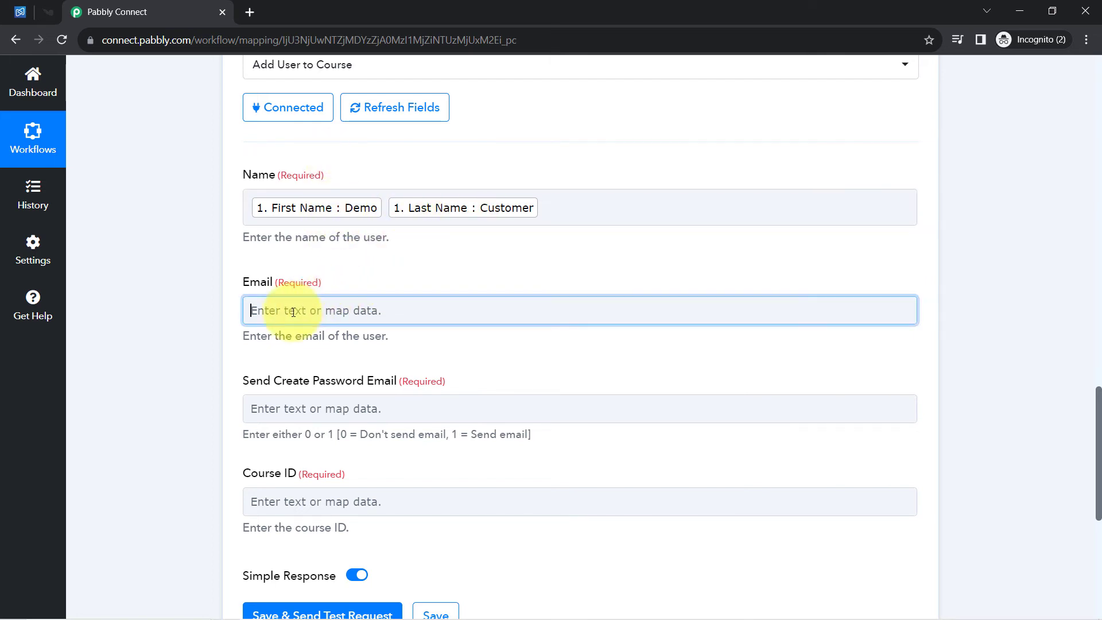
{"action": "left_click", "coordinate": [297, 428]}
{"action": "left_click", "coordinate": [288, 371]}
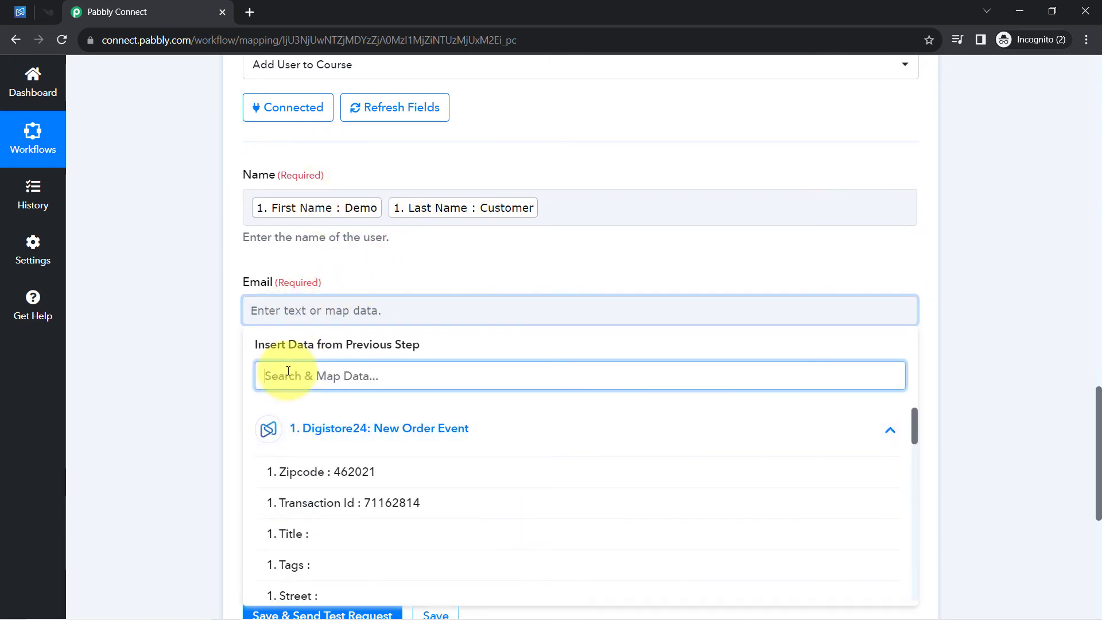
{"action": "type", "text": "@"}
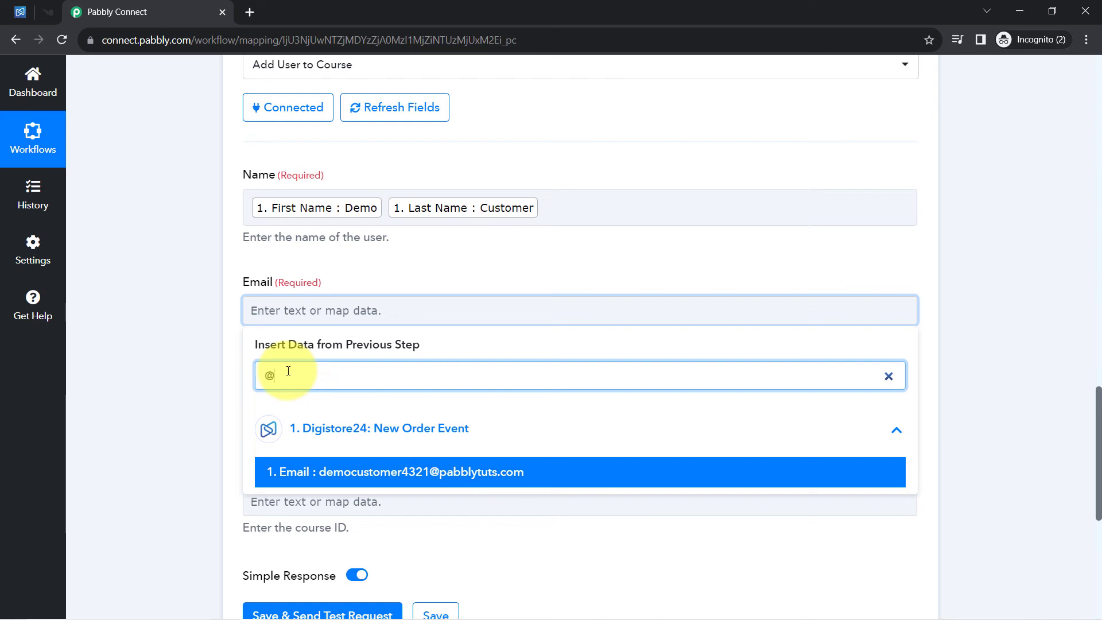
{"action": "left_click", "coordinate": [337, 474]}
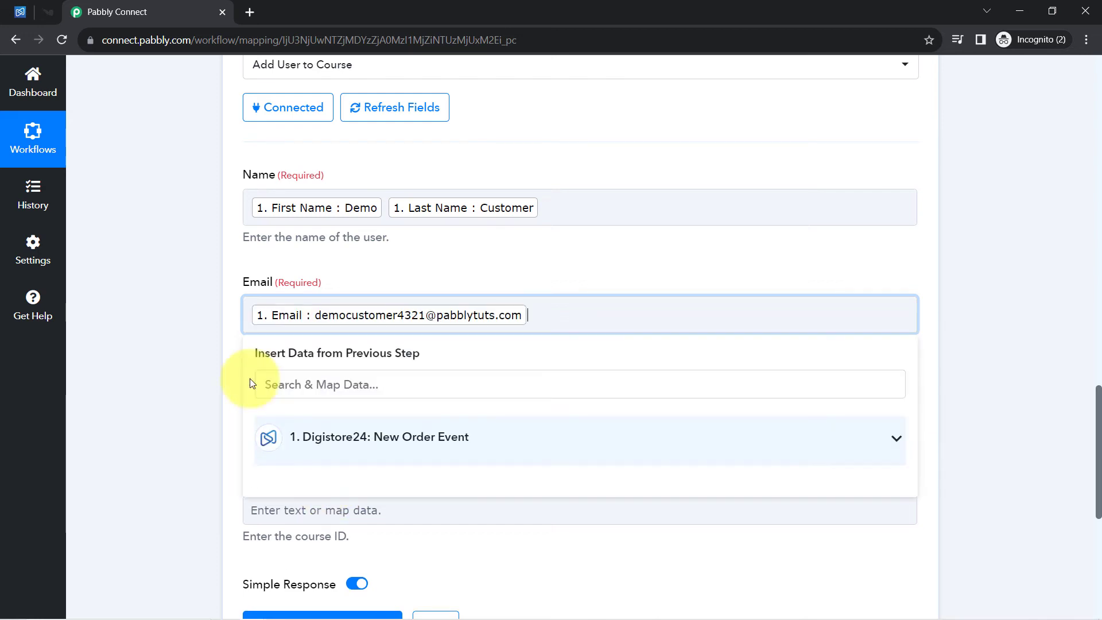
{"action": "left_click", "coordinate": [216, 370]}
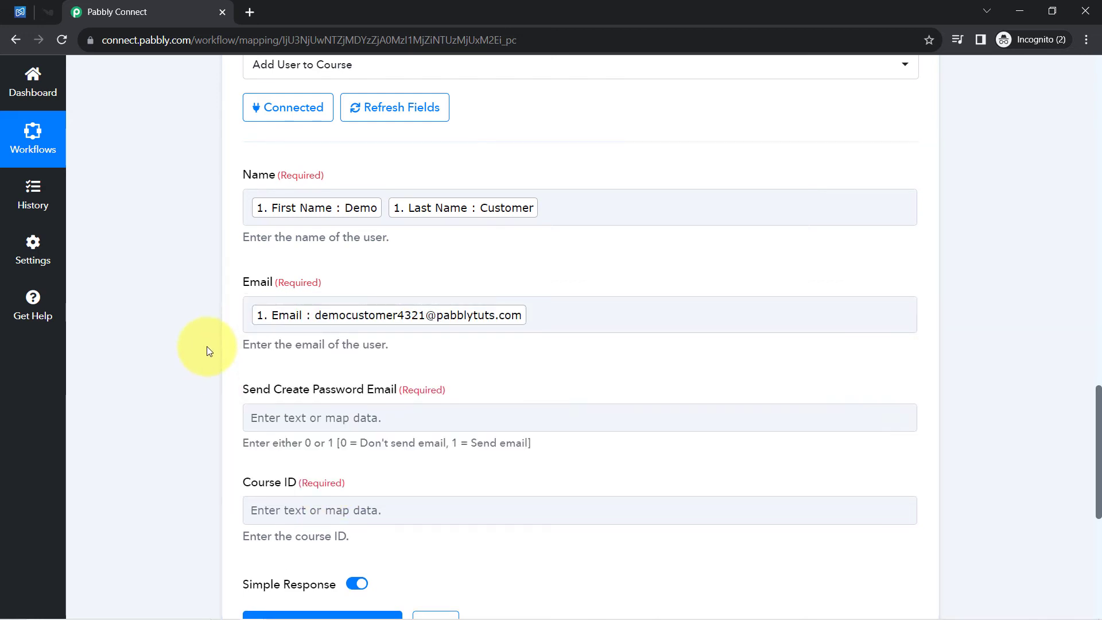
{"action": "scroll", "coordinate": [207, 346], "scroll_direction": "down", "scroll_amount": 1}
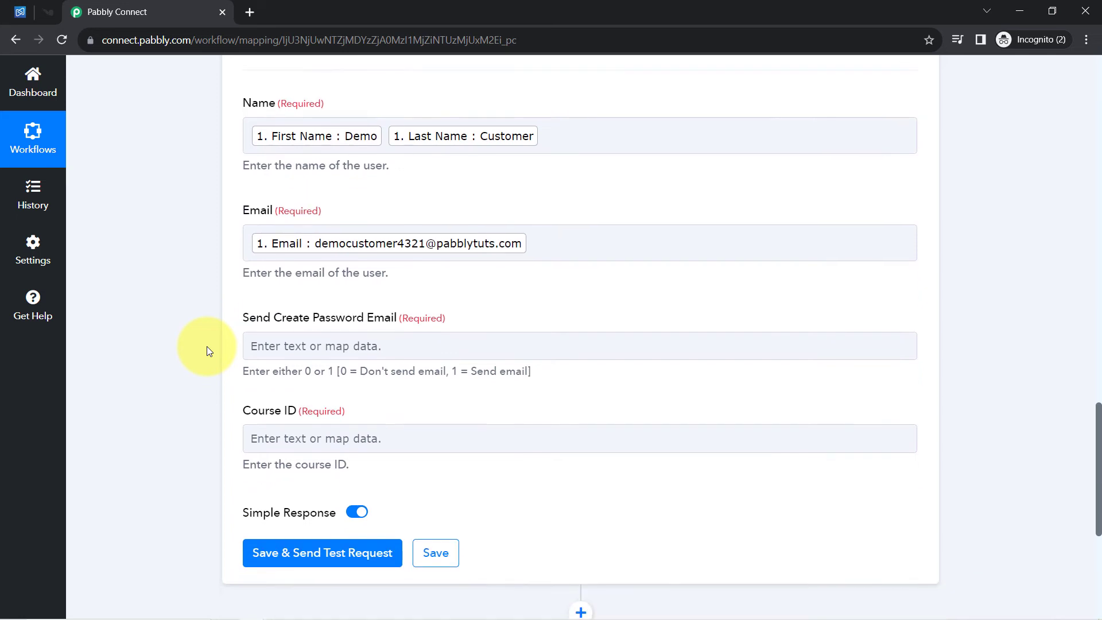
{"action": "left_click", "coordinate": [558, 242]}
{"action": "type", "text": "dfgvef"}
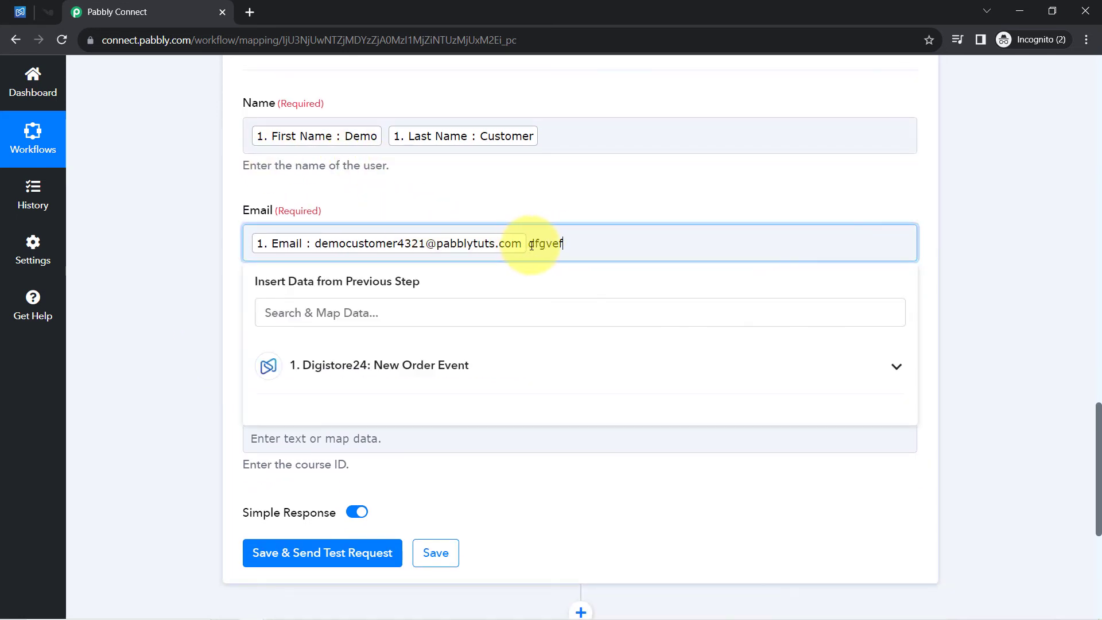
{"action": "double_click", "coordinate": [540, 246]}
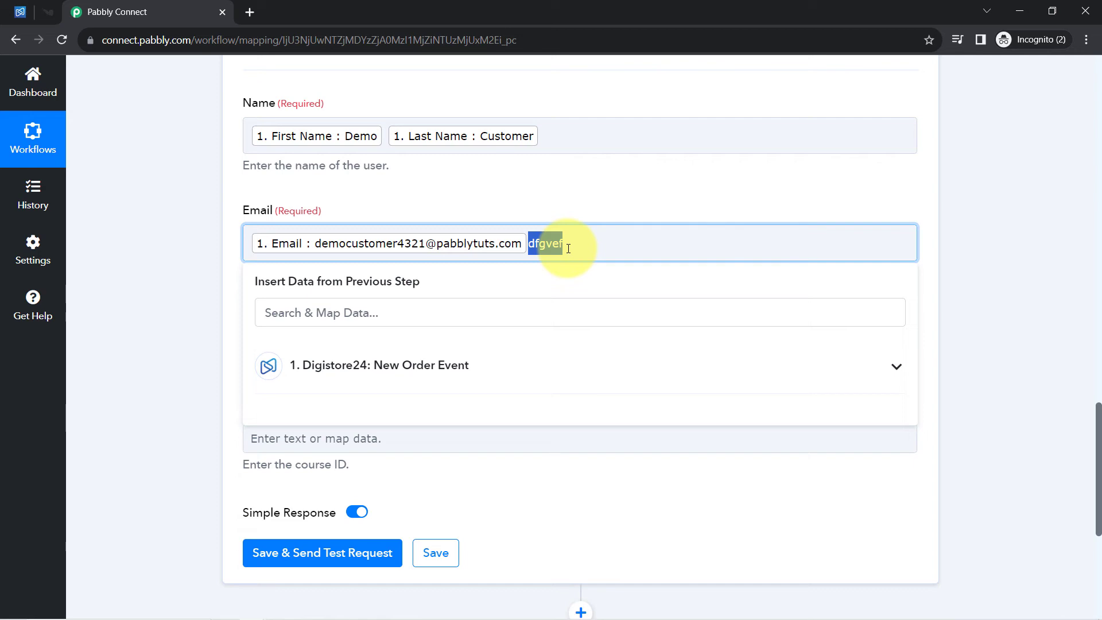
{"action": "key", "text": "BackSpace"}
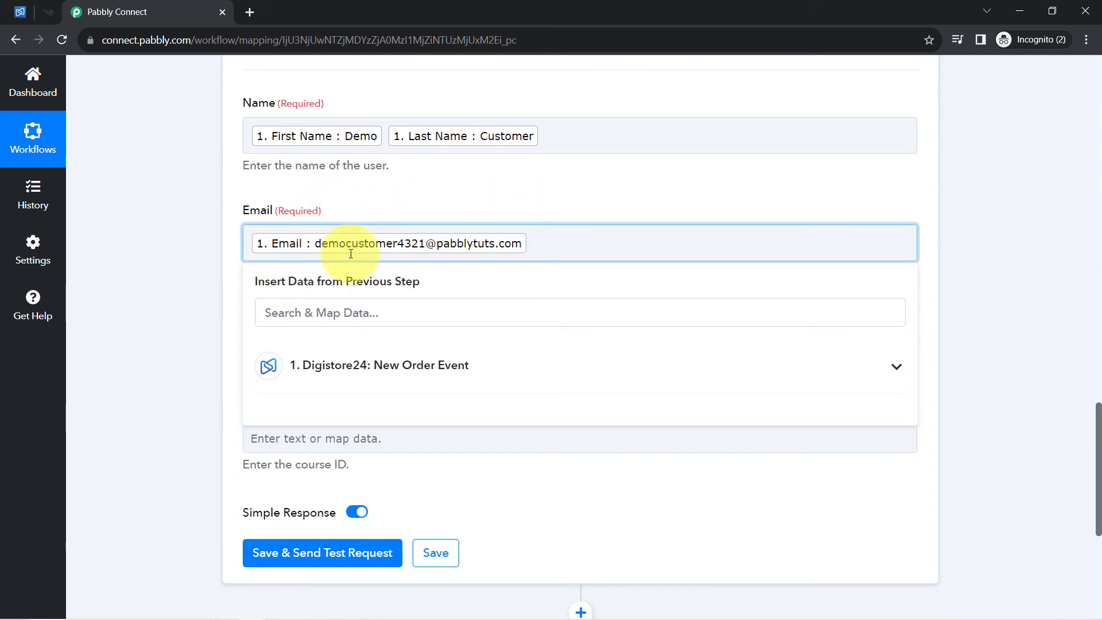
{"action": "left_click", "coordinate": [224, 239]}
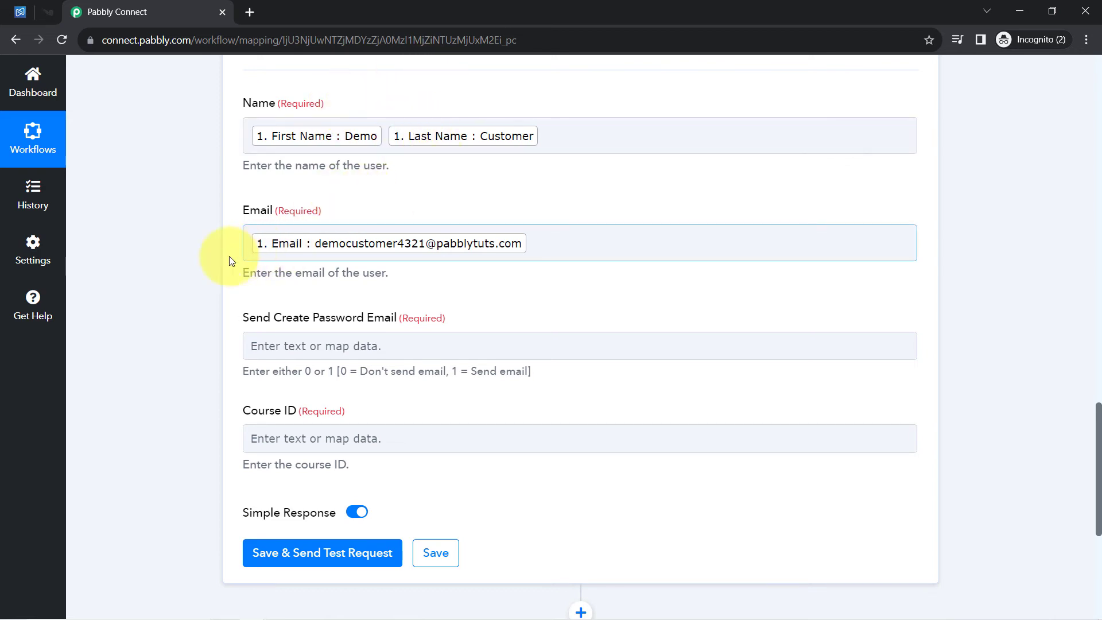
Set Send Create Password Email to 1 so that the email is sent to the user.
{"action": "scroll", "coordinate": [208, 261], "scroll_direction": "down", "scroll_amount": 2}
{"action": "scroll", "coordinate": [208, 261], "scroll_direction": "down", "scroll_amount": 1}
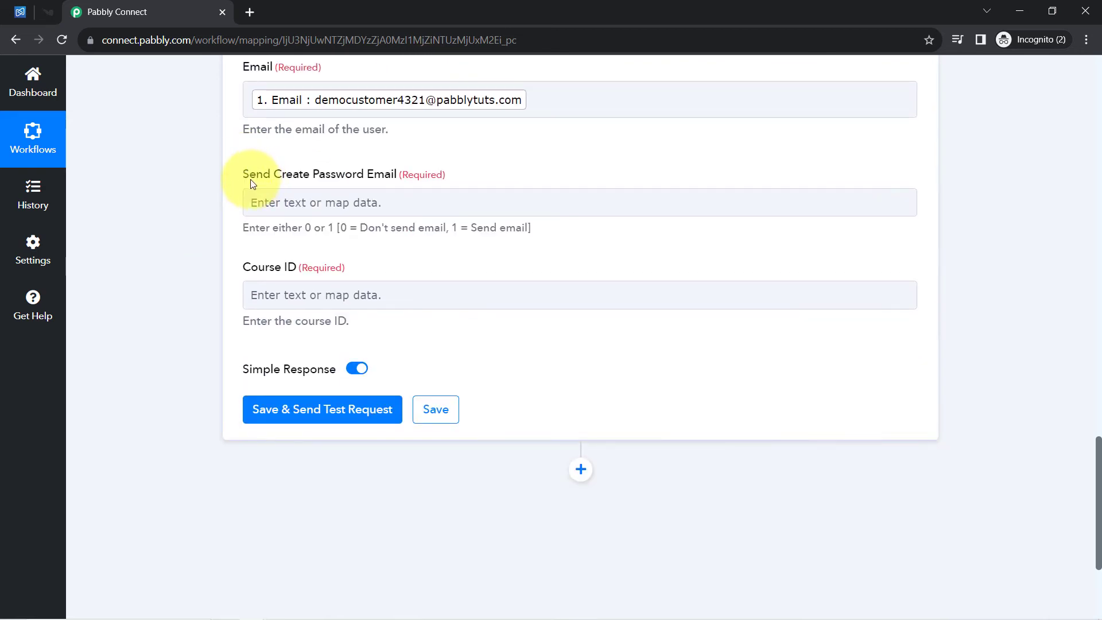
{"action": "left_click_drag", "start_coordinate": [251, 181], "coordinate": [351, 178]}
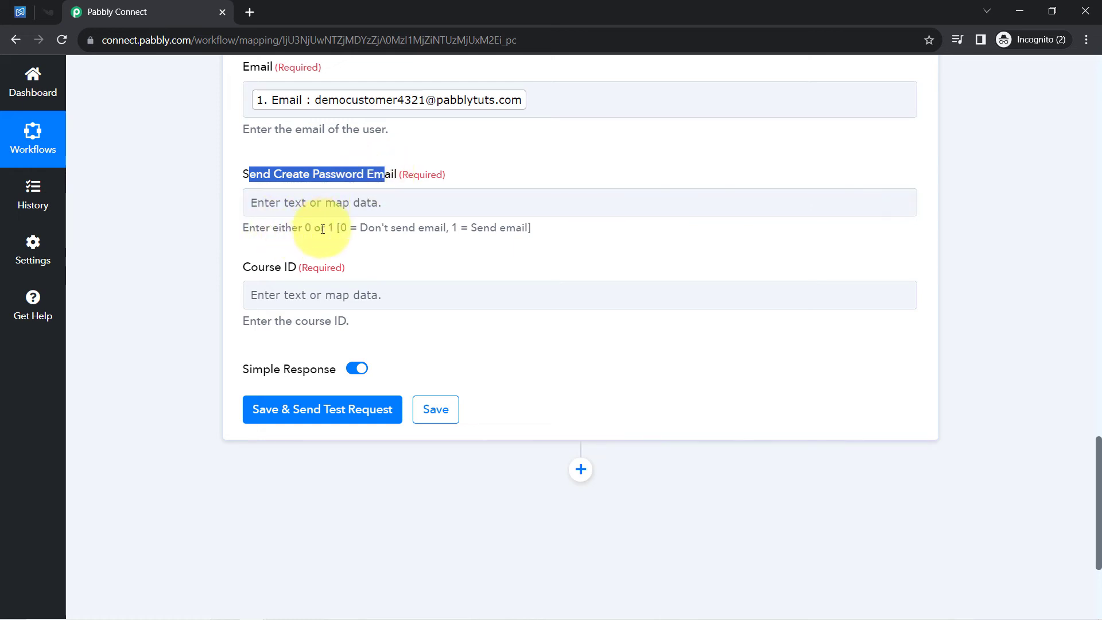
{"action": "left_click_drag", "start_coordinate": [370, 229], "coordinate": [422, 229]}
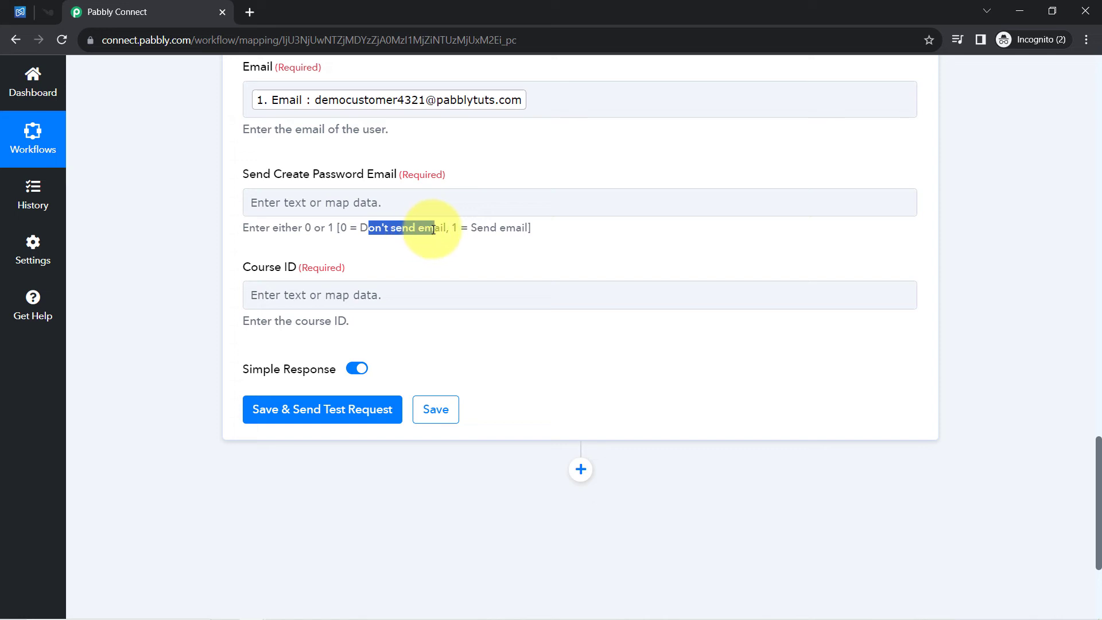
{"action": "left_click", "coordinate": [298, 203]}
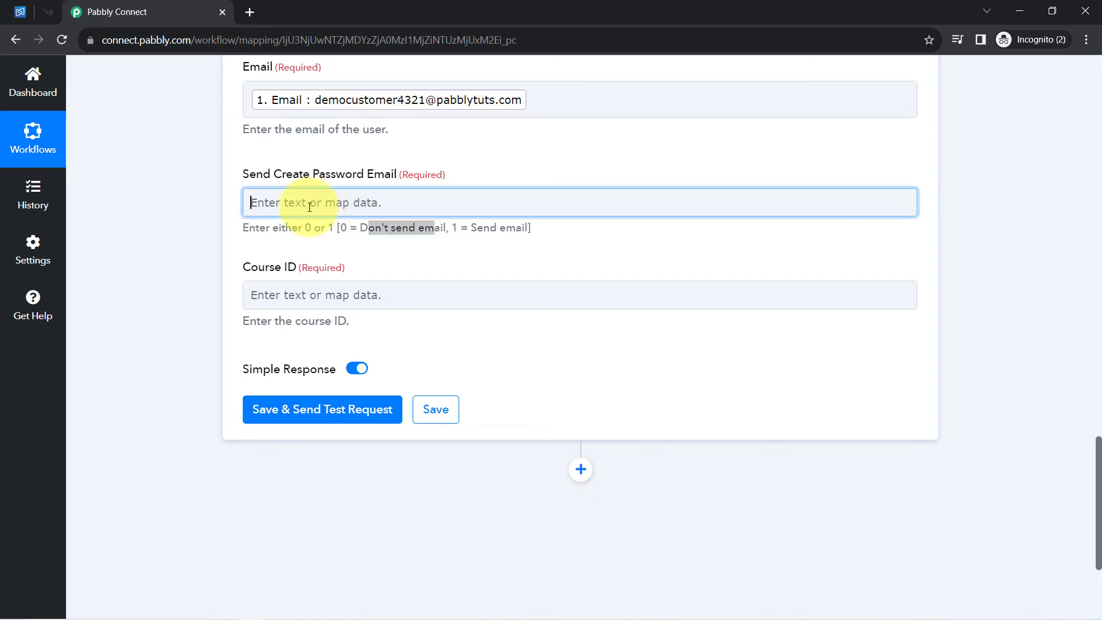
{"action": "left_click", "coordinate": [211, 231]}
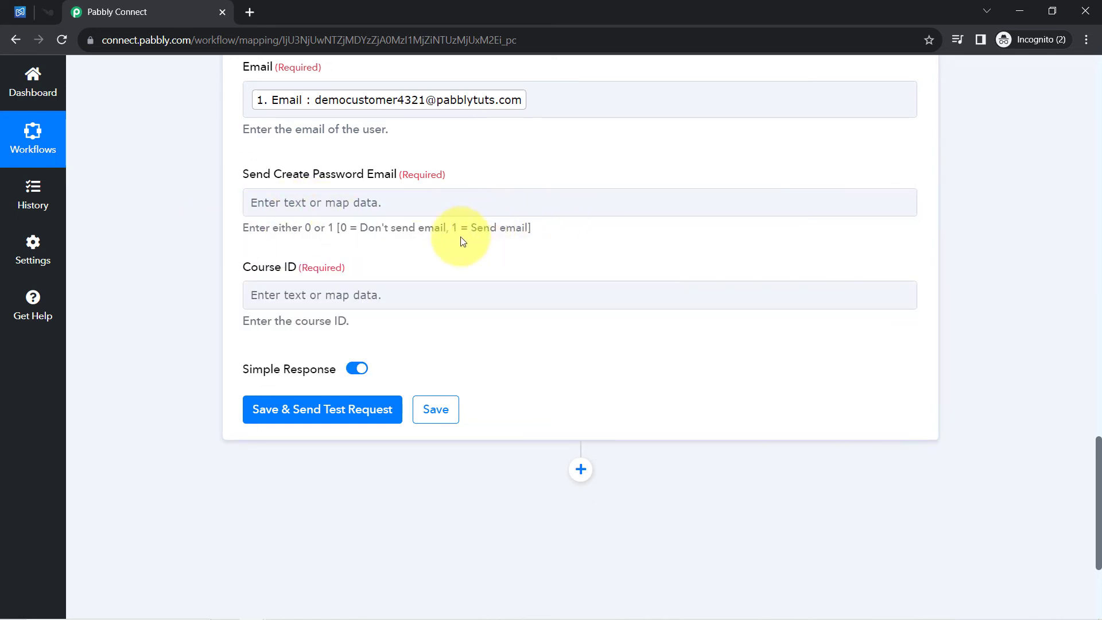
{"action": "left_click", "coordinate": [352, 204]}
{"action": "left_click", "coordinate": [163, 290]}
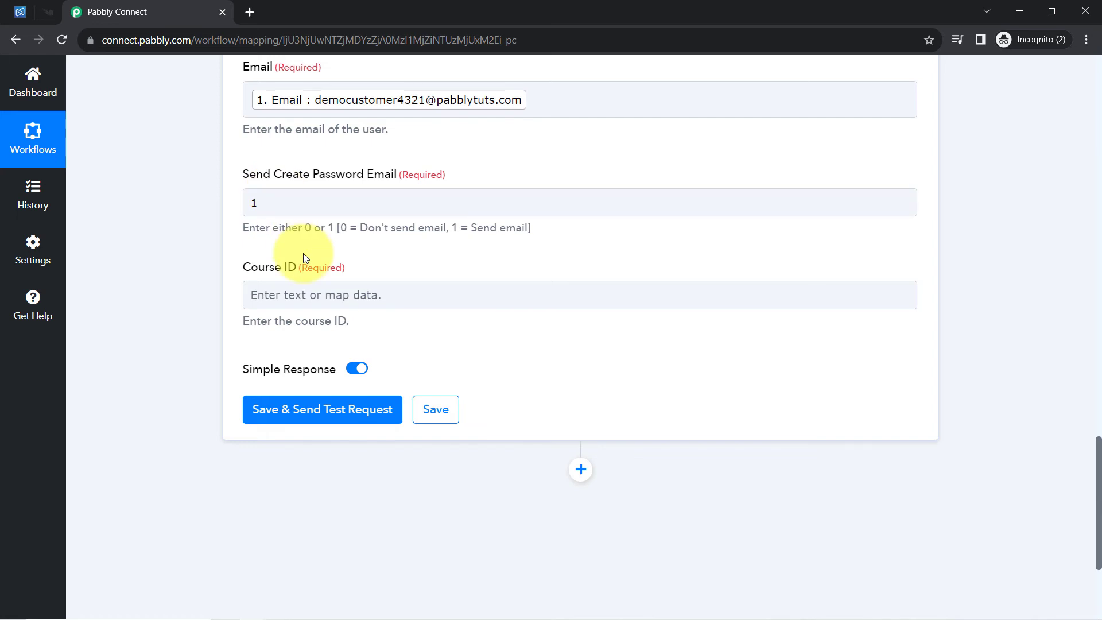
Switch to the Knorish dashboard and open the PHP Course for Beginners from the course list.
{"action": "left_click", "coordinate": [244, 291]}
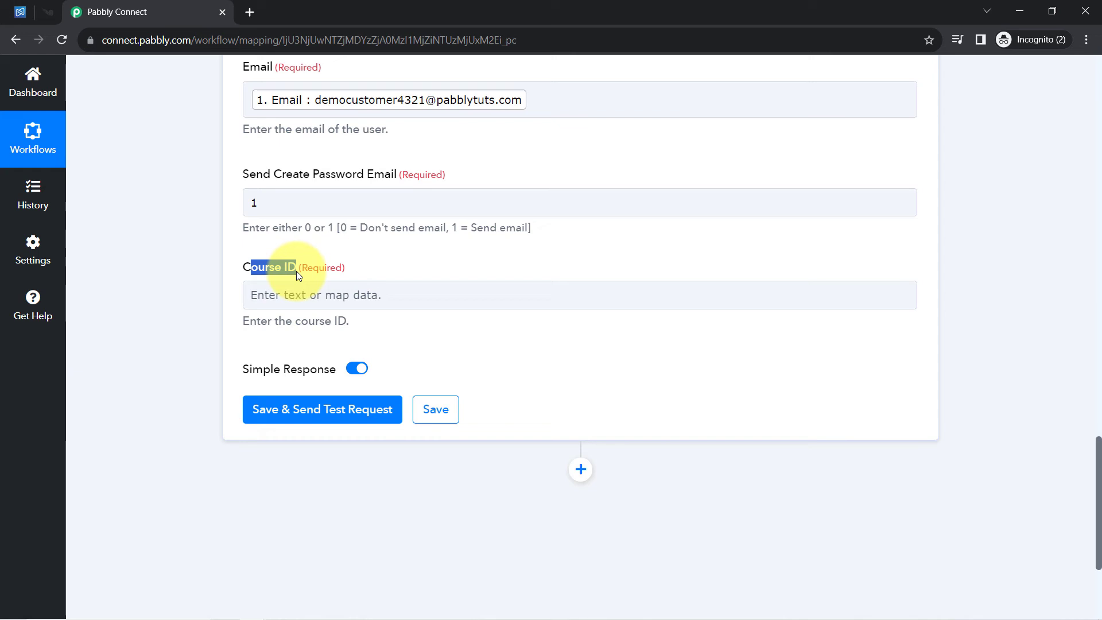
{"action": "left_click", "coordinate": [47, 11]}
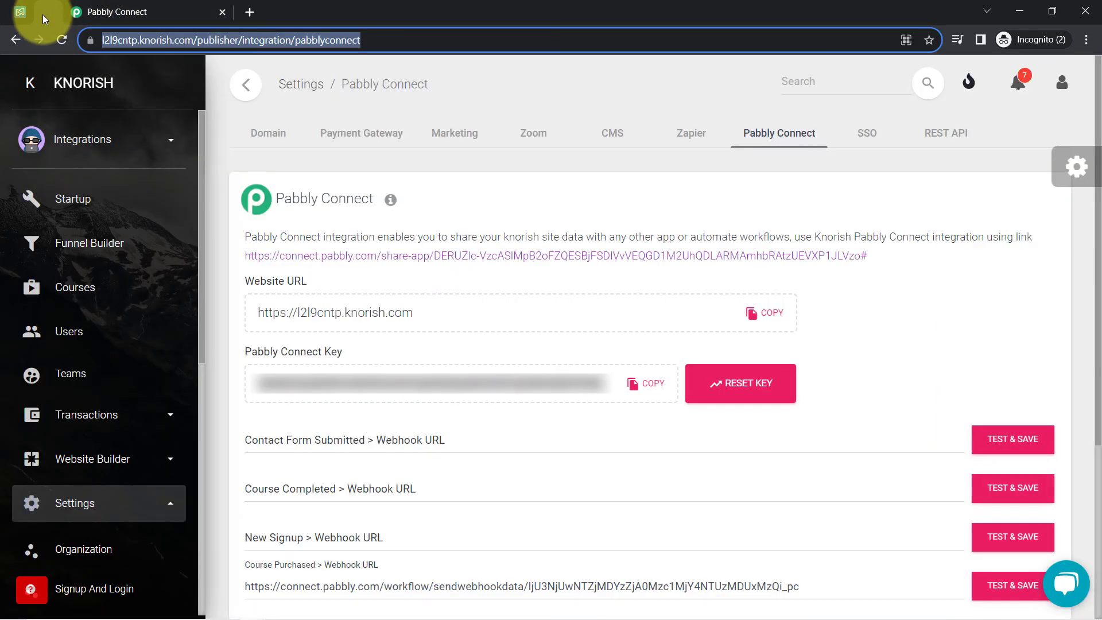
{"action": "left_click", "coordinate": [62, 40]}
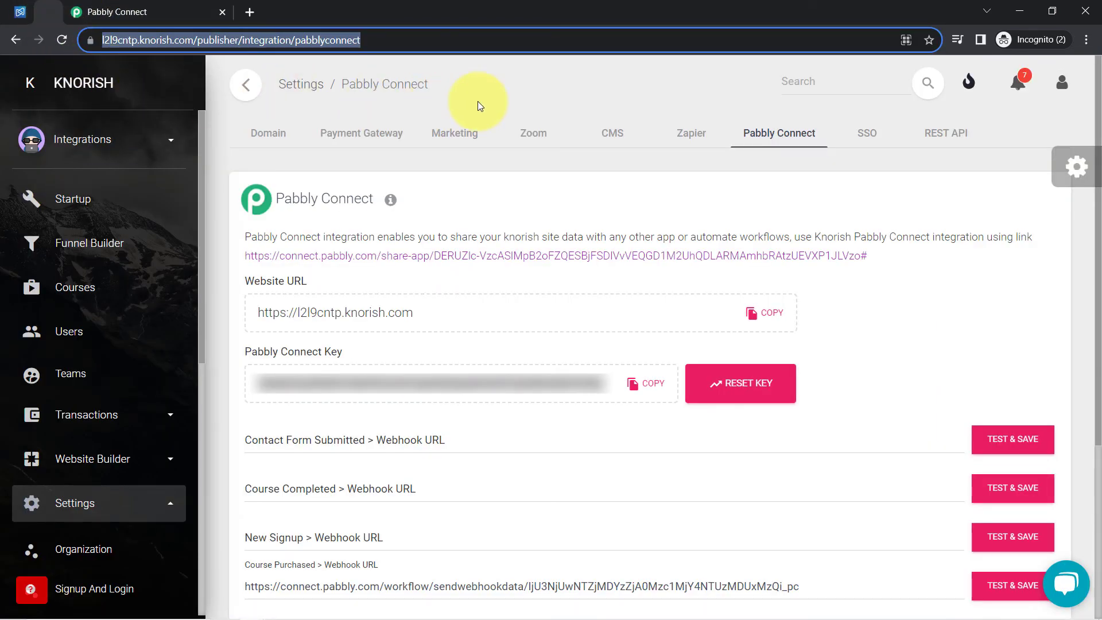
{"action": "left_click", "coordinate": [69, 292]}
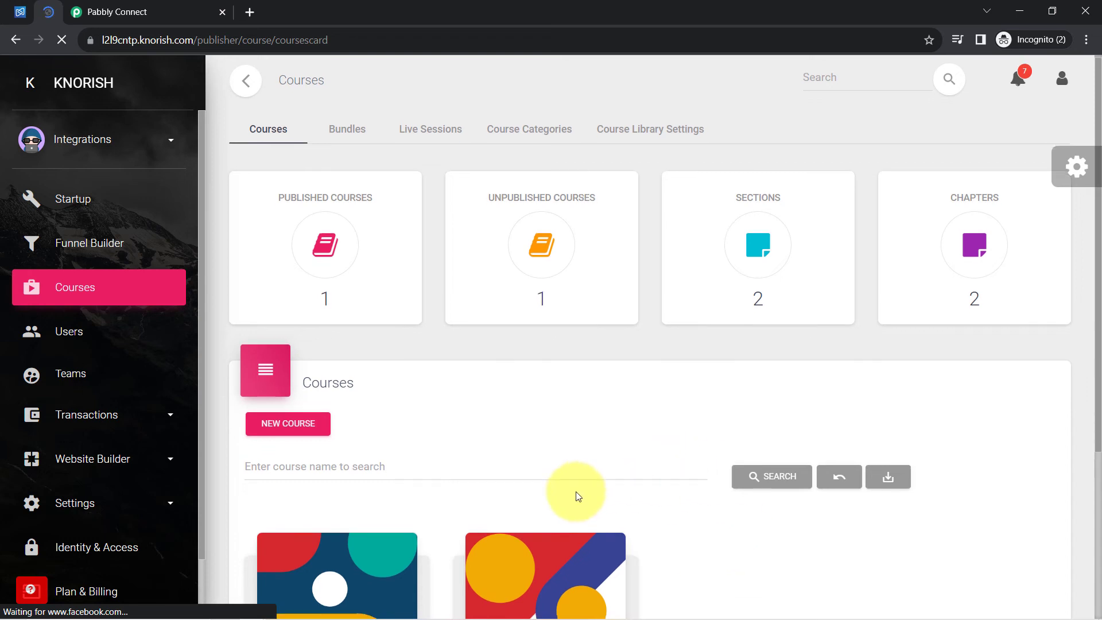
{"action": "scroll", "coordinate": [577, 497], "scroll_direction": "down", "scroll_amount": 4}
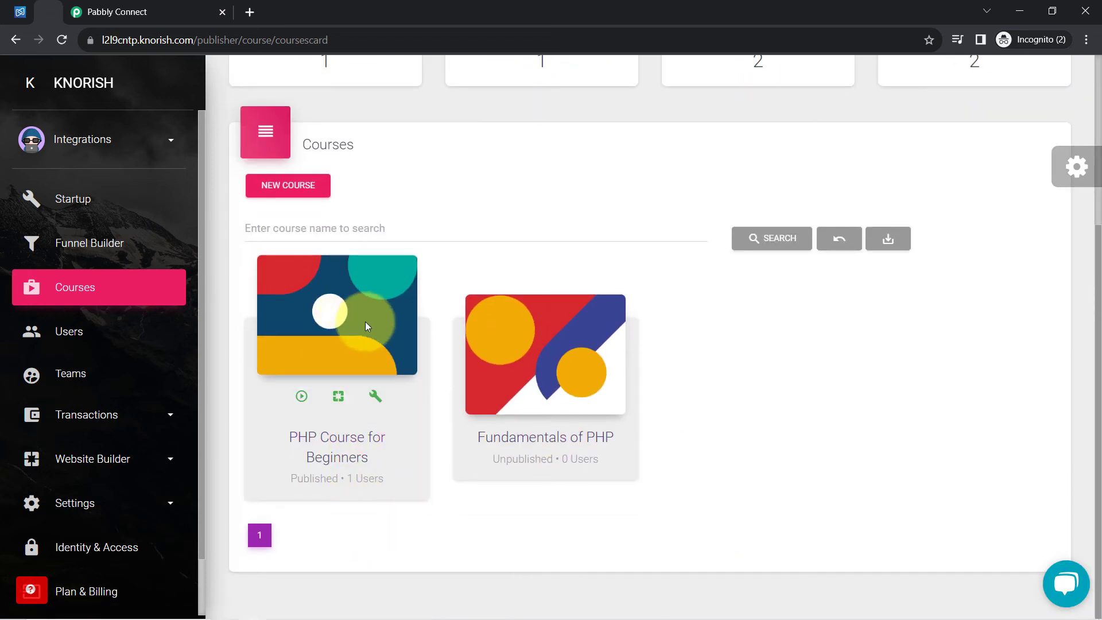
{"action": "left_click", "coordinate": [302, 442]}
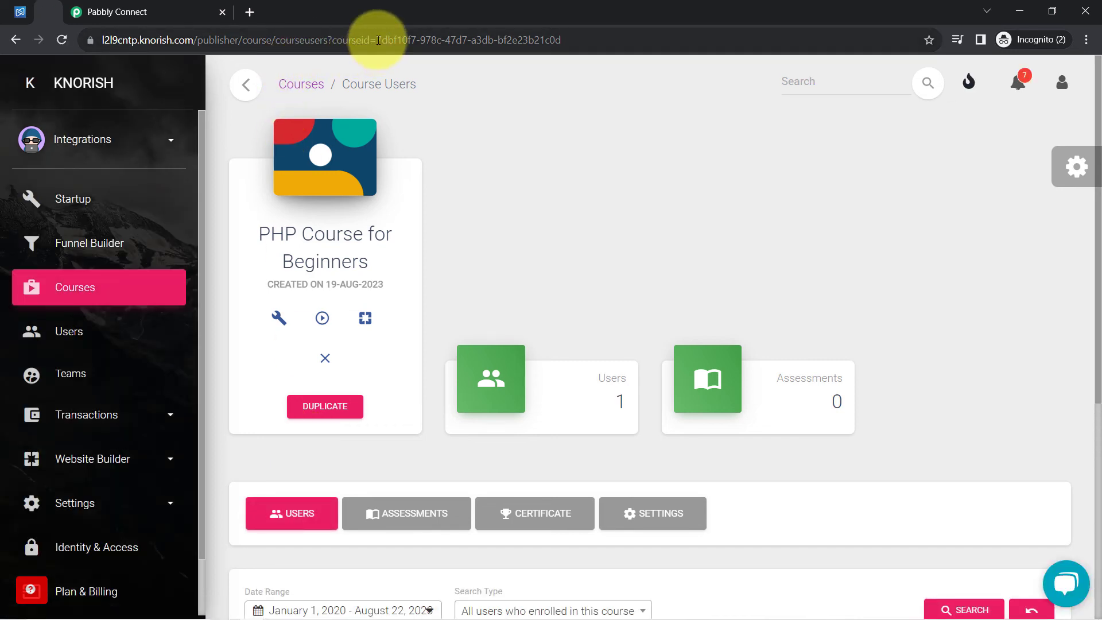
Copy the courseid value from the Knorish course page's address into the Course ID field in Pabbly Connect.
{"action": "left_click_drag", "start_coordinate": [378, 39], "coordinate": [568, 39]}
{"action": "key", "text": "ctrl+c"}
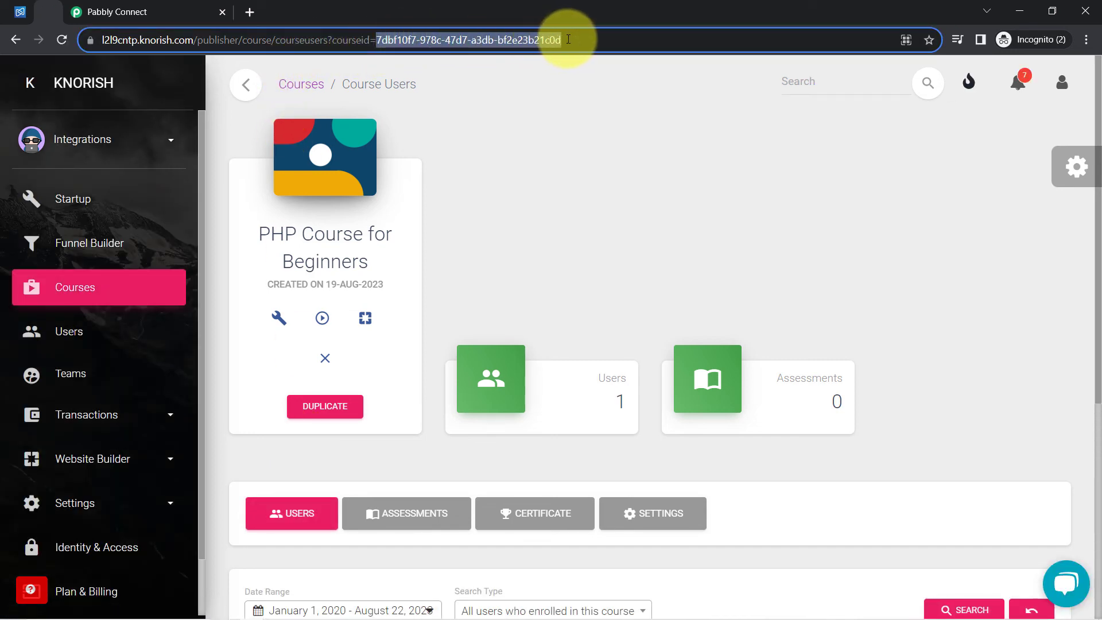
{"action": "left_click", "coordinate": [123, 12]}
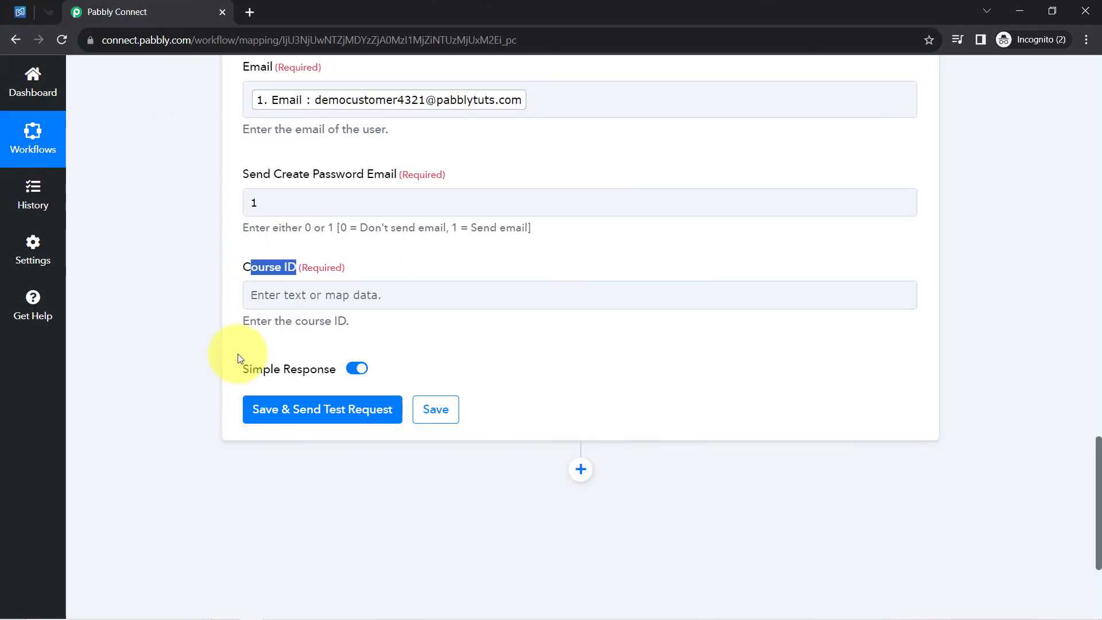
{"action": "left_click", "coordinate": [256, 294]}
{"action": "key", "text": "ctrl+v"}
{"action": "left_click", "coordinate": [195, 329]}
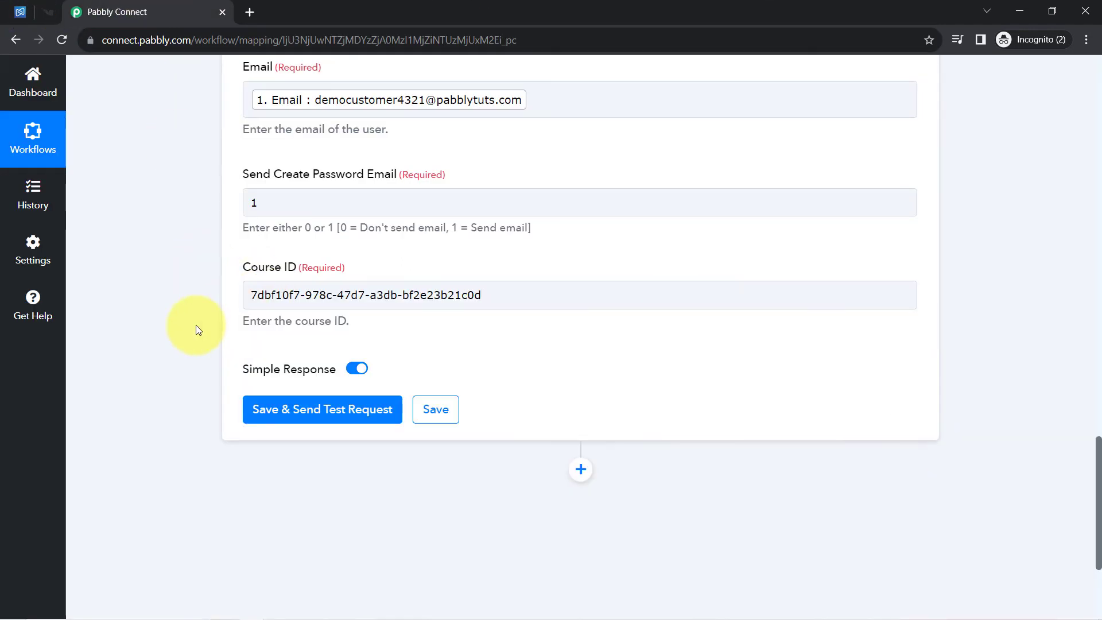
Save the Knorish Add User to Course action, send a test request and inspect the response received.
{"action": "left_click", "coordinate": [266, 419]}
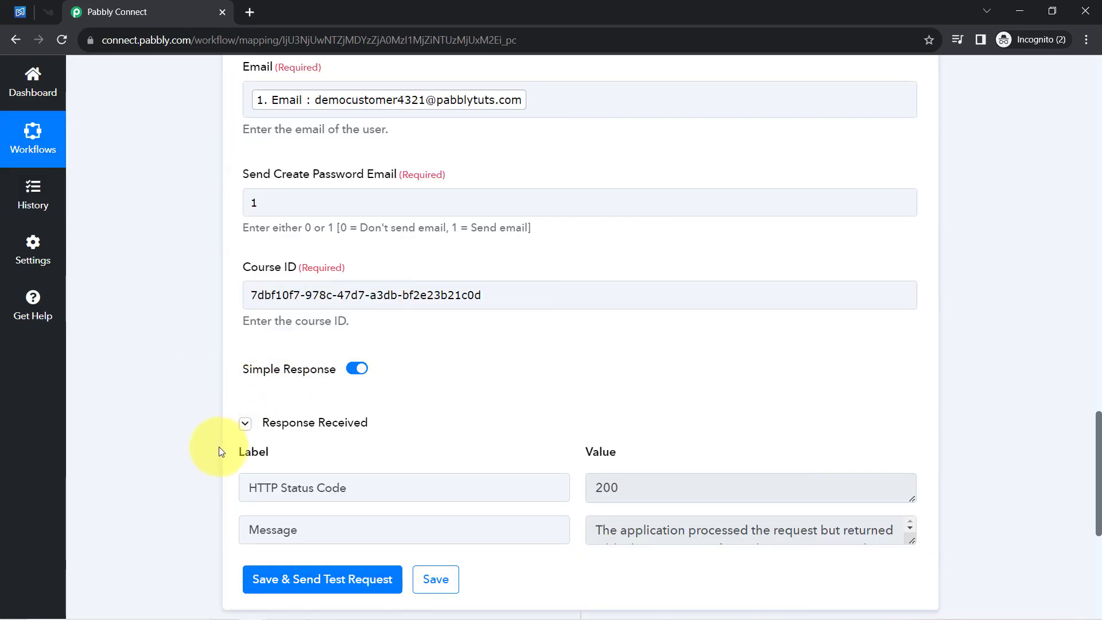
{"action": "left_click", "coordinate": [299, 424]}
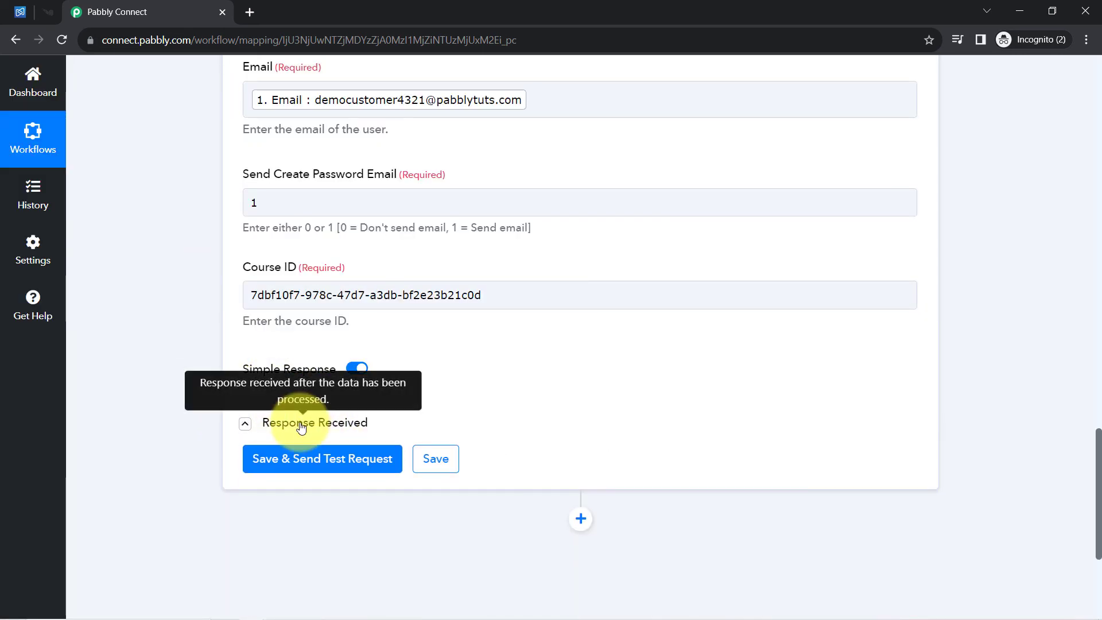
{"action": "left_click", "coordinate": [300, 425]}
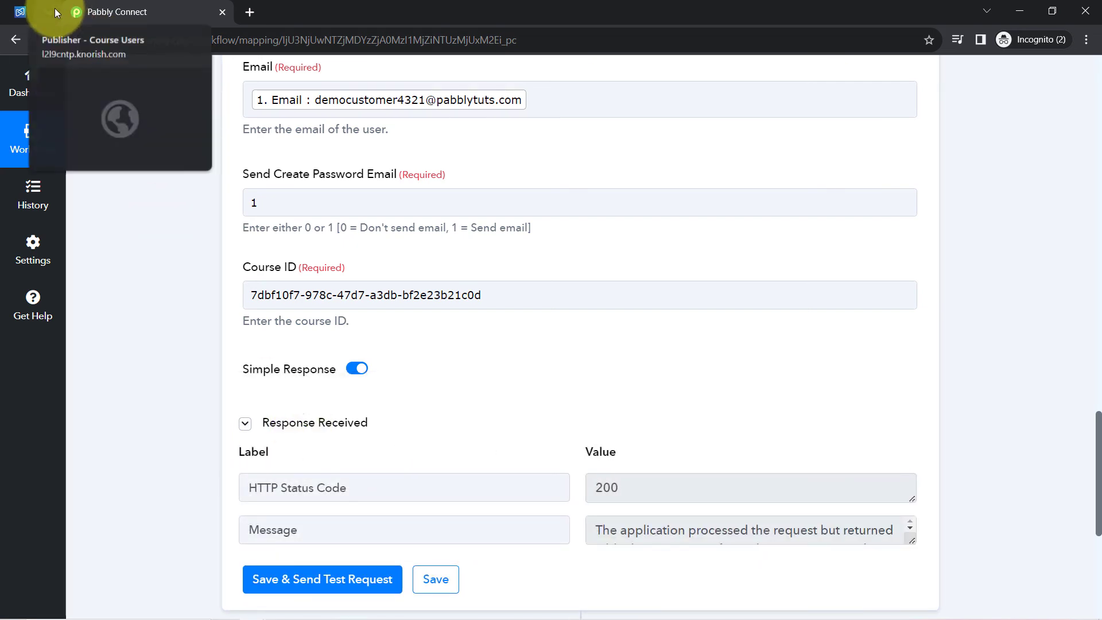
Switch to Knorish, reload the PHP Course for Beginners users page and check its list of enrolled users.
{"action": "left_click", "coordinate": [54, 8]}
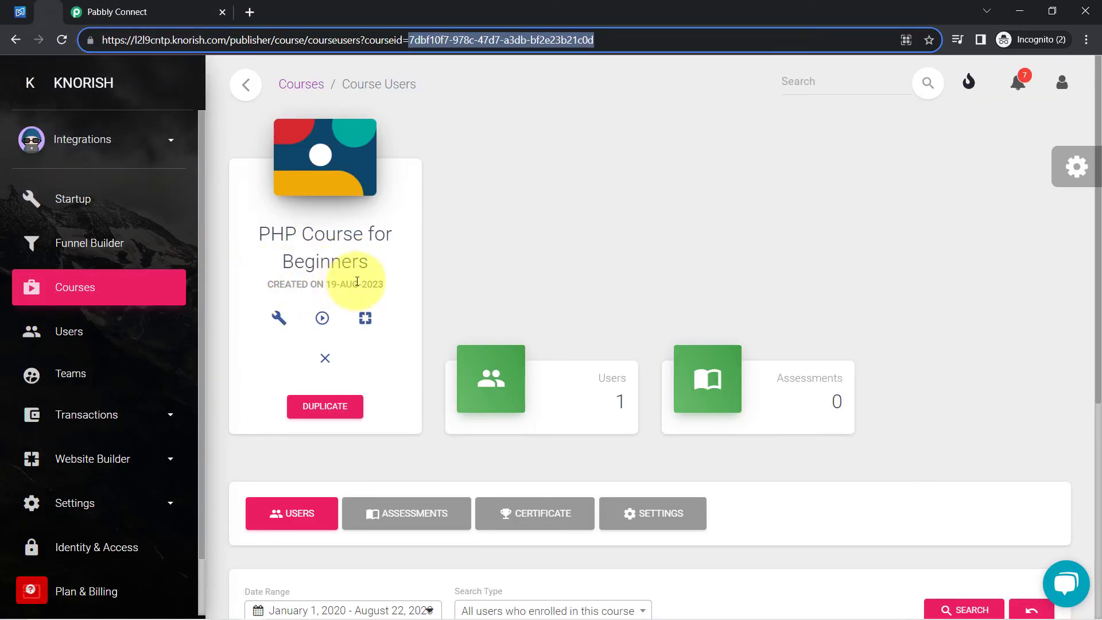
{"action": "left_click", "coordinate": [68, 40]}
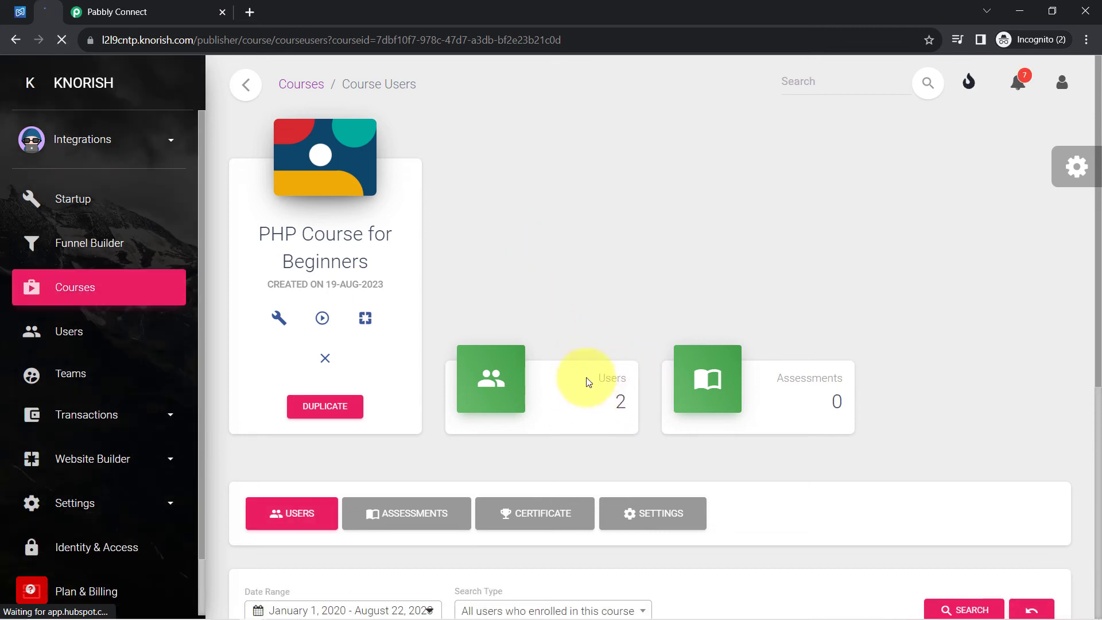
{"action": "double_click", "coordinate": [617, 405]}
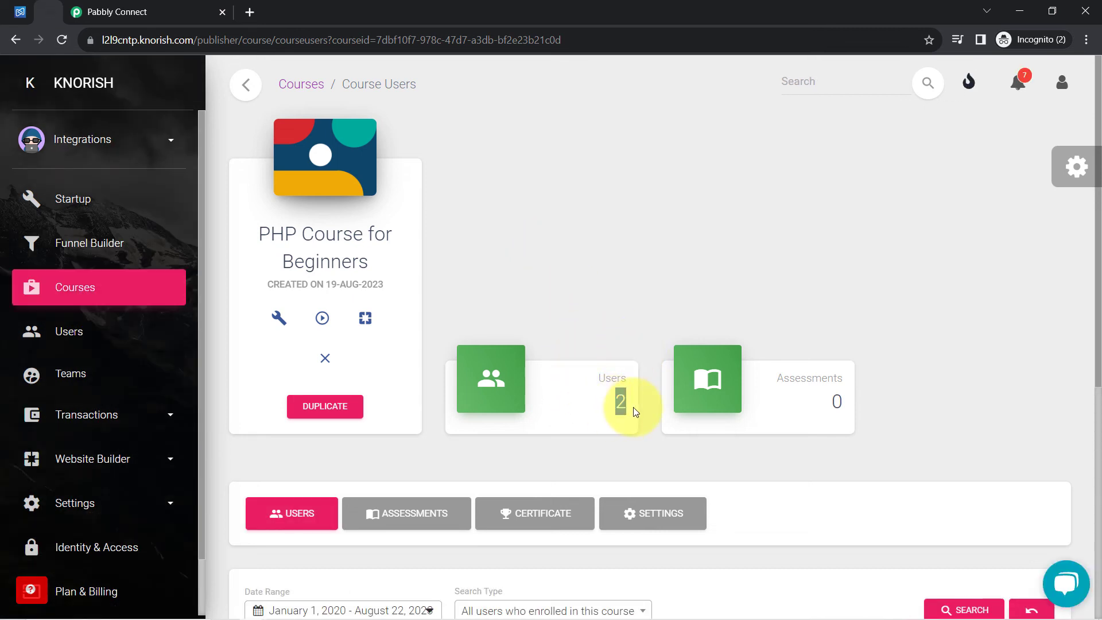
{"action": "scroll", "coordinate": [500, 250], "scroll_direction": "down", "scroll_amount": 7}
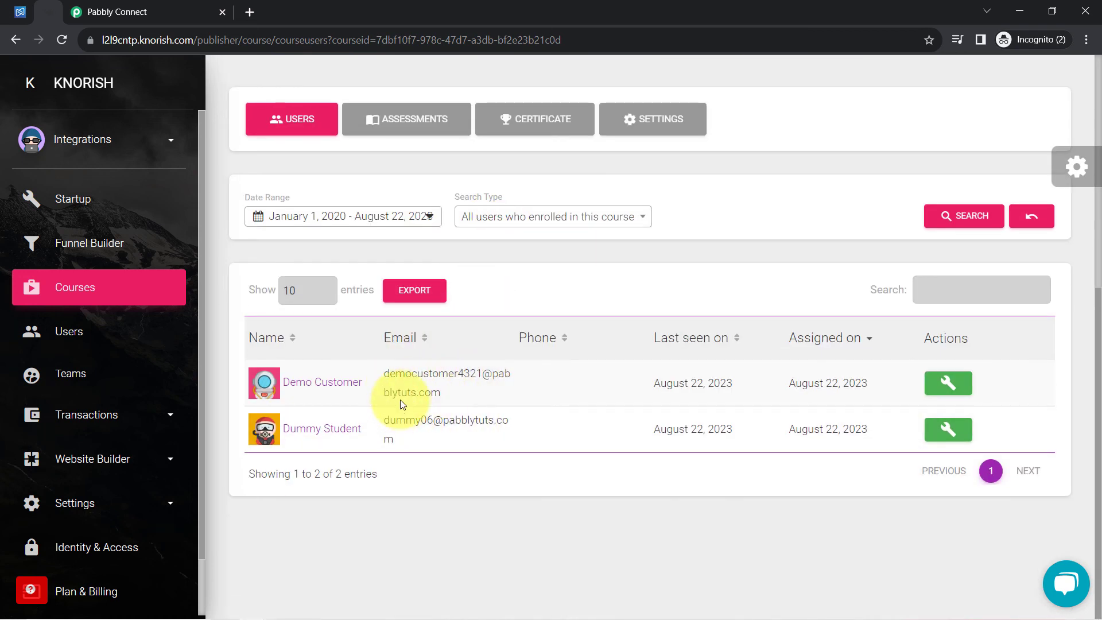
Open the newly enrolled customer's profile from the course users list and review the assigned courses under User Courses.
{"action": "left_click", "coordinate": [328, 387]}
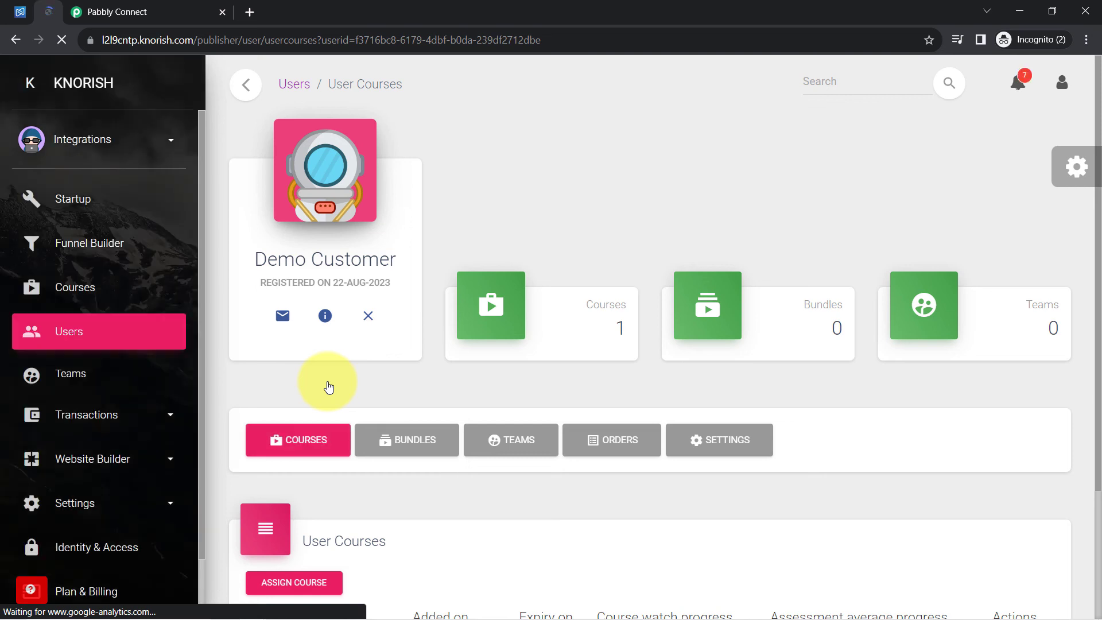
{"action": "left_click_drag", "start_coordinate": [278, 259], "coordinate": [361, 258]}
{"action": "scroll", "coordinate": [543, 346], "scroll_direction": "down", "scroll_amount": 1}
{"action": "scroll", "coordinate": [543, 346], "scroll_direction": "down", "scroll_amount": 3}
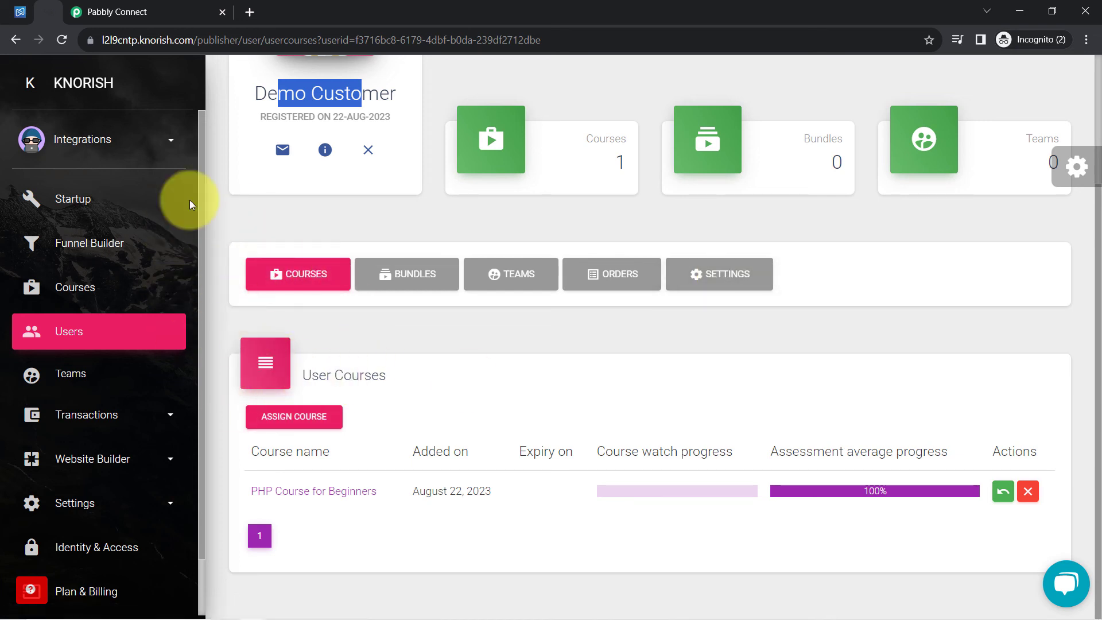
Return to Pabbly Connect and collapse the Digistore24 trigger and Knorish action to view the whole workflow.
{"action": "left_click", "coordinate": [119, 5]}
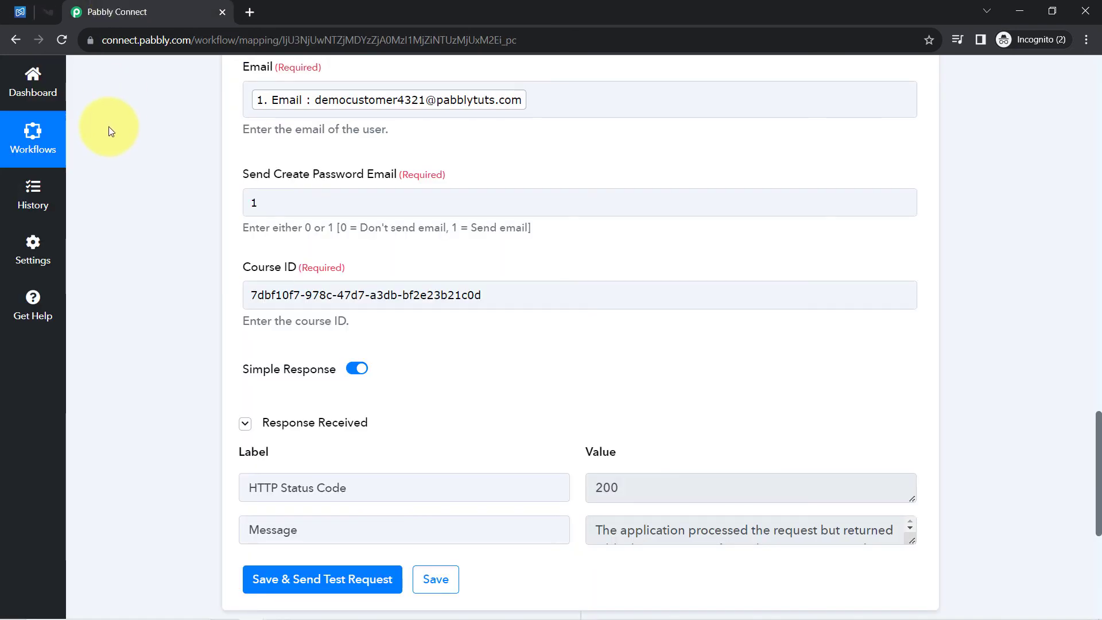
{"action": "mouse_move", "coordinate": [44, 10]}
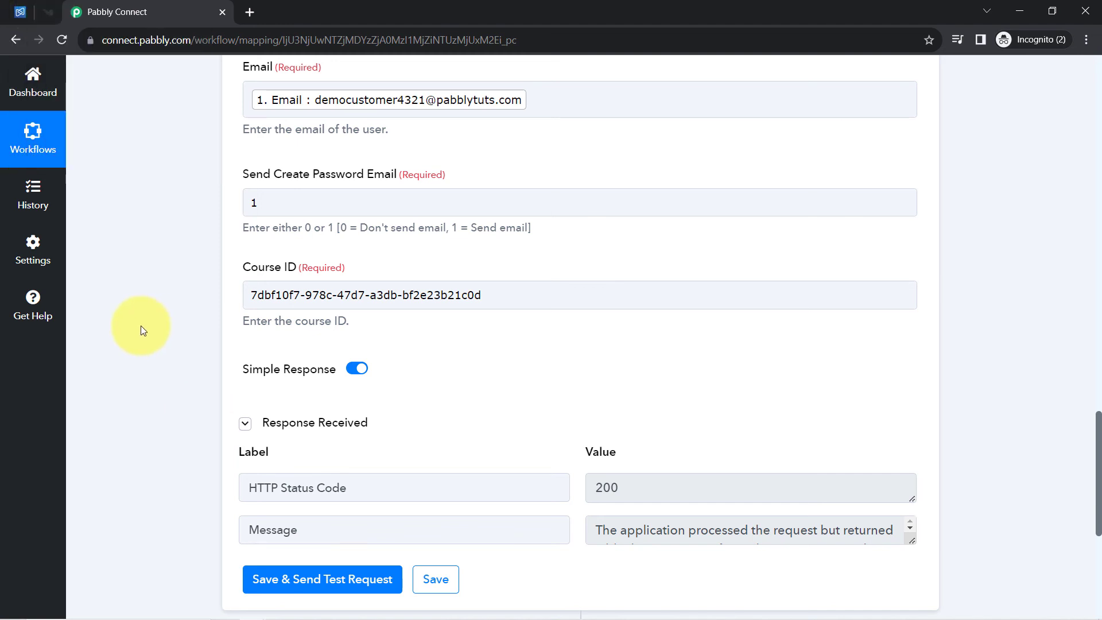
{"action": "scroll", "coordinate": [140, 325], "scroll_direction": "up", "scroll_amount": 5}
{"action": "scroll", "coordinate": [140, 325], "scroll_direction": "up", "scroll_amount": 20}
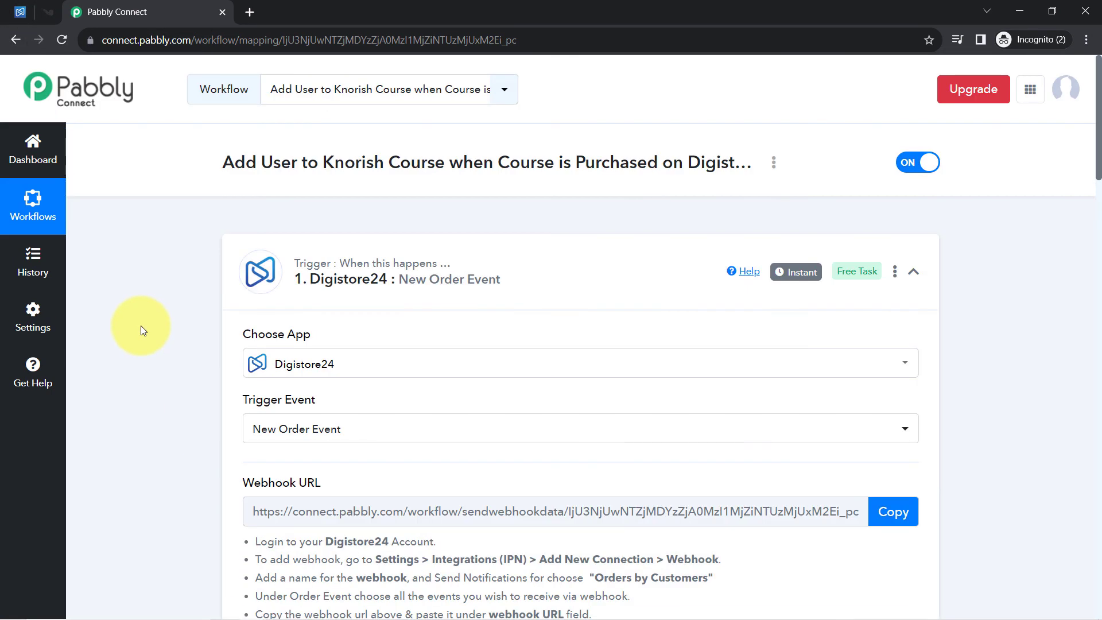
{"action": "left_click", "coordinate": [353, 259]}
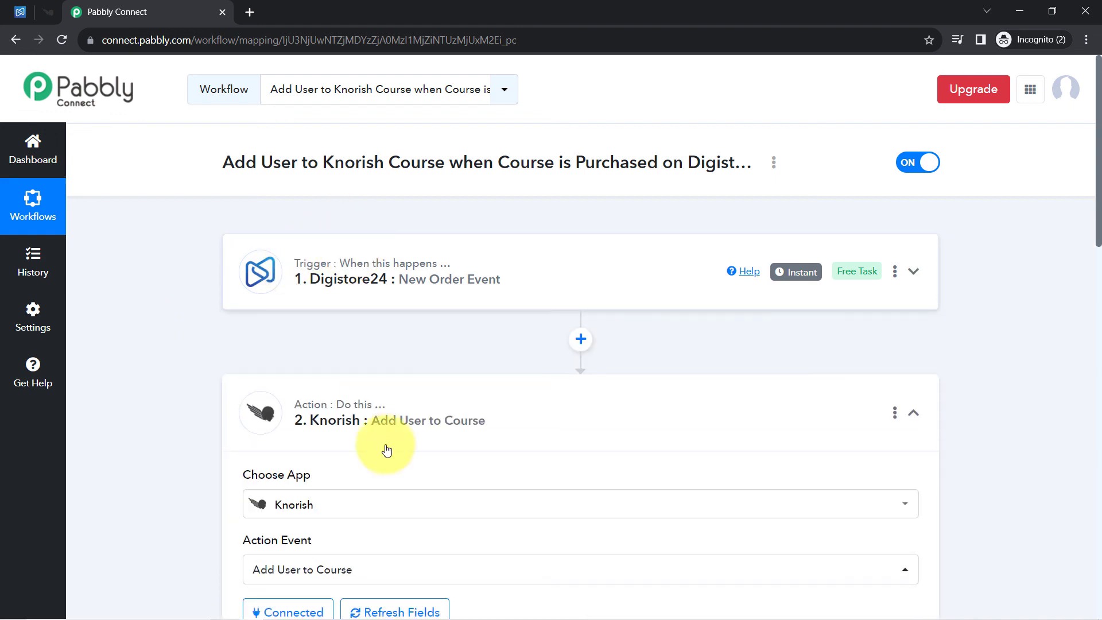
{"action": "left_click", "coordinate": [349, 427]}
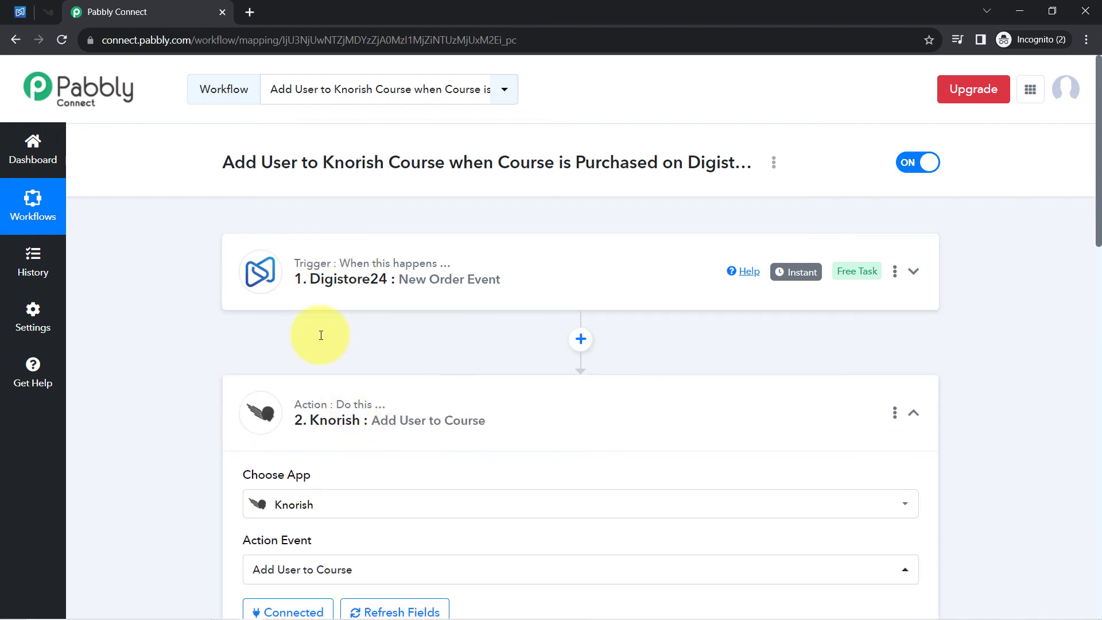
{"action": "left_click", "coordinate": [322, 369]}
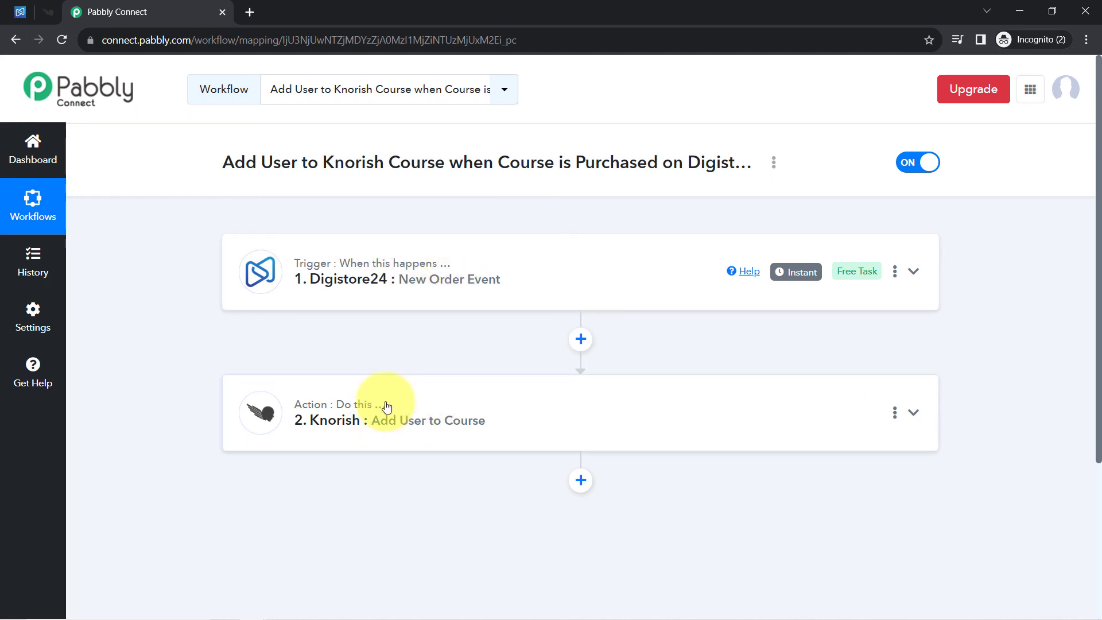
Copy the workflow's share link from its Share Workflow dialog and close the dialog.
{"action": "mouse_move", "coordinate": [378, 264]}
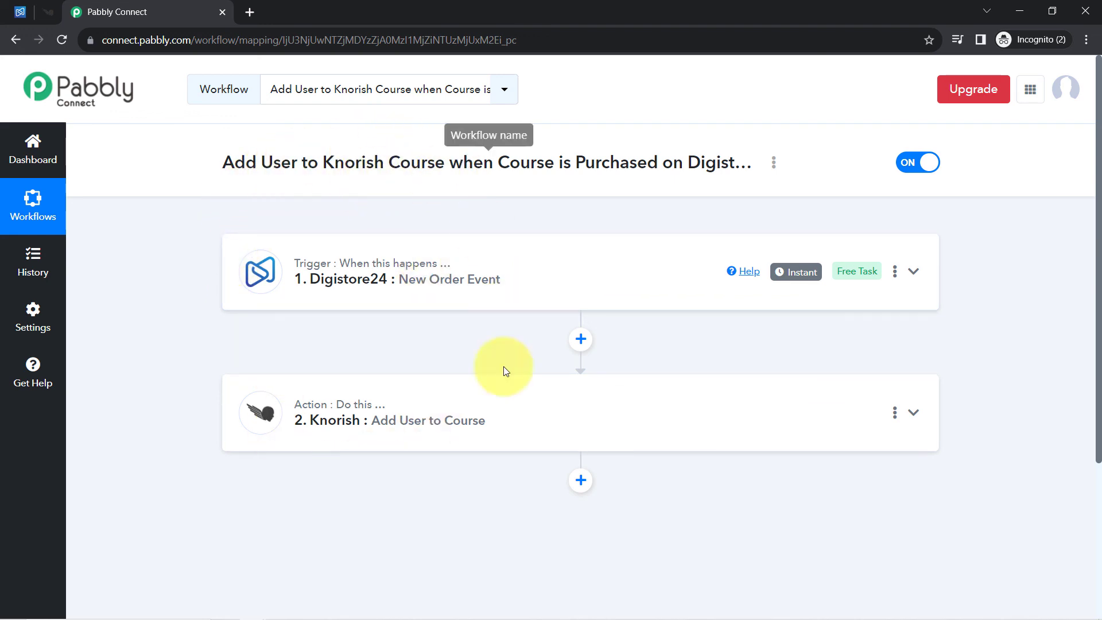
{"action": "left_click", "coordinate": [773, 163]}
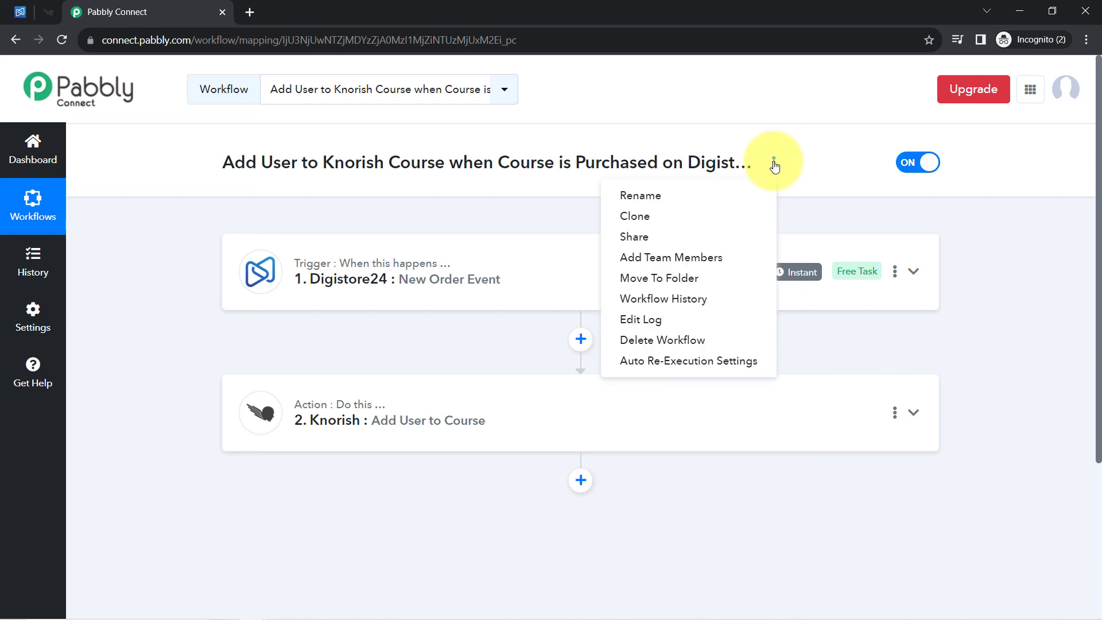
{"action": "left_click", "coordinate": [650, 241]}
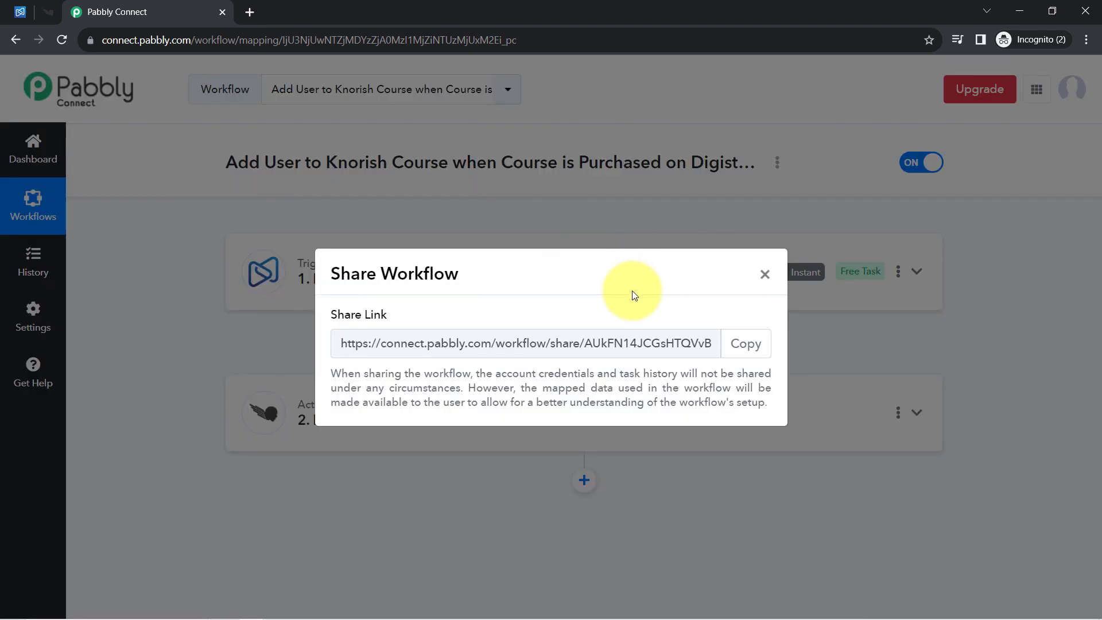
{"action": "left_click", "coordinate": [763, 340]}
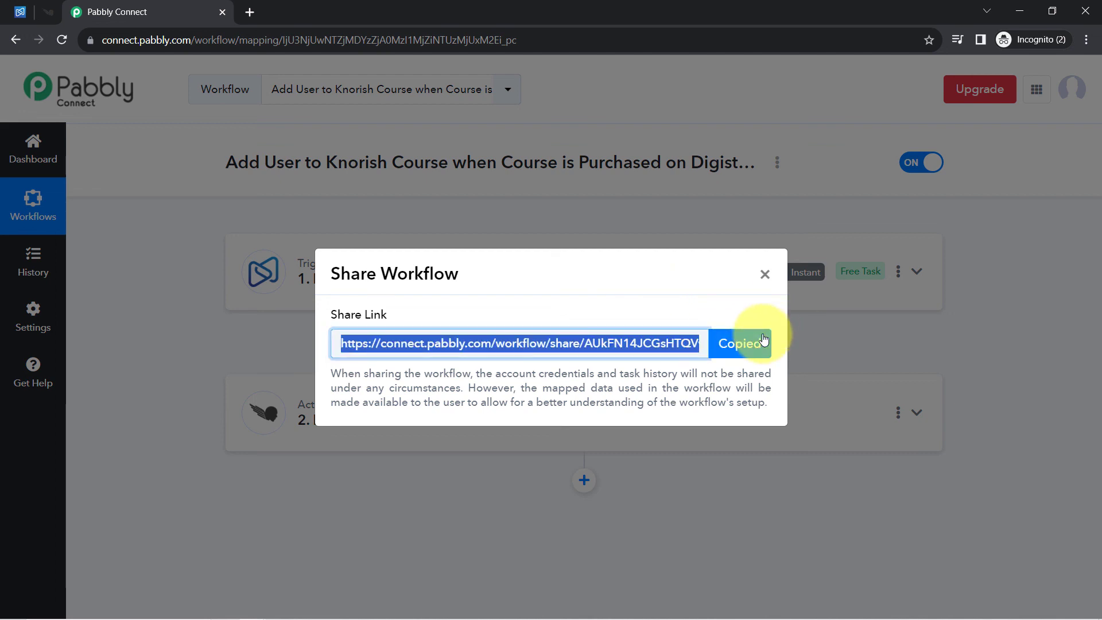
{"action": "left_click", "coordinate": [763, 275]}
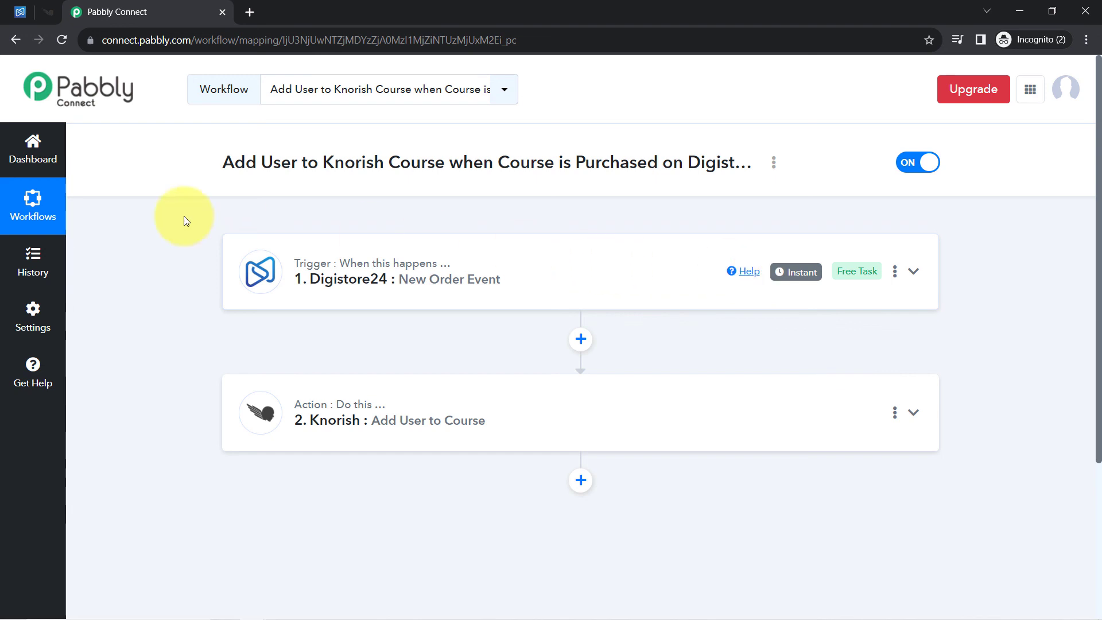